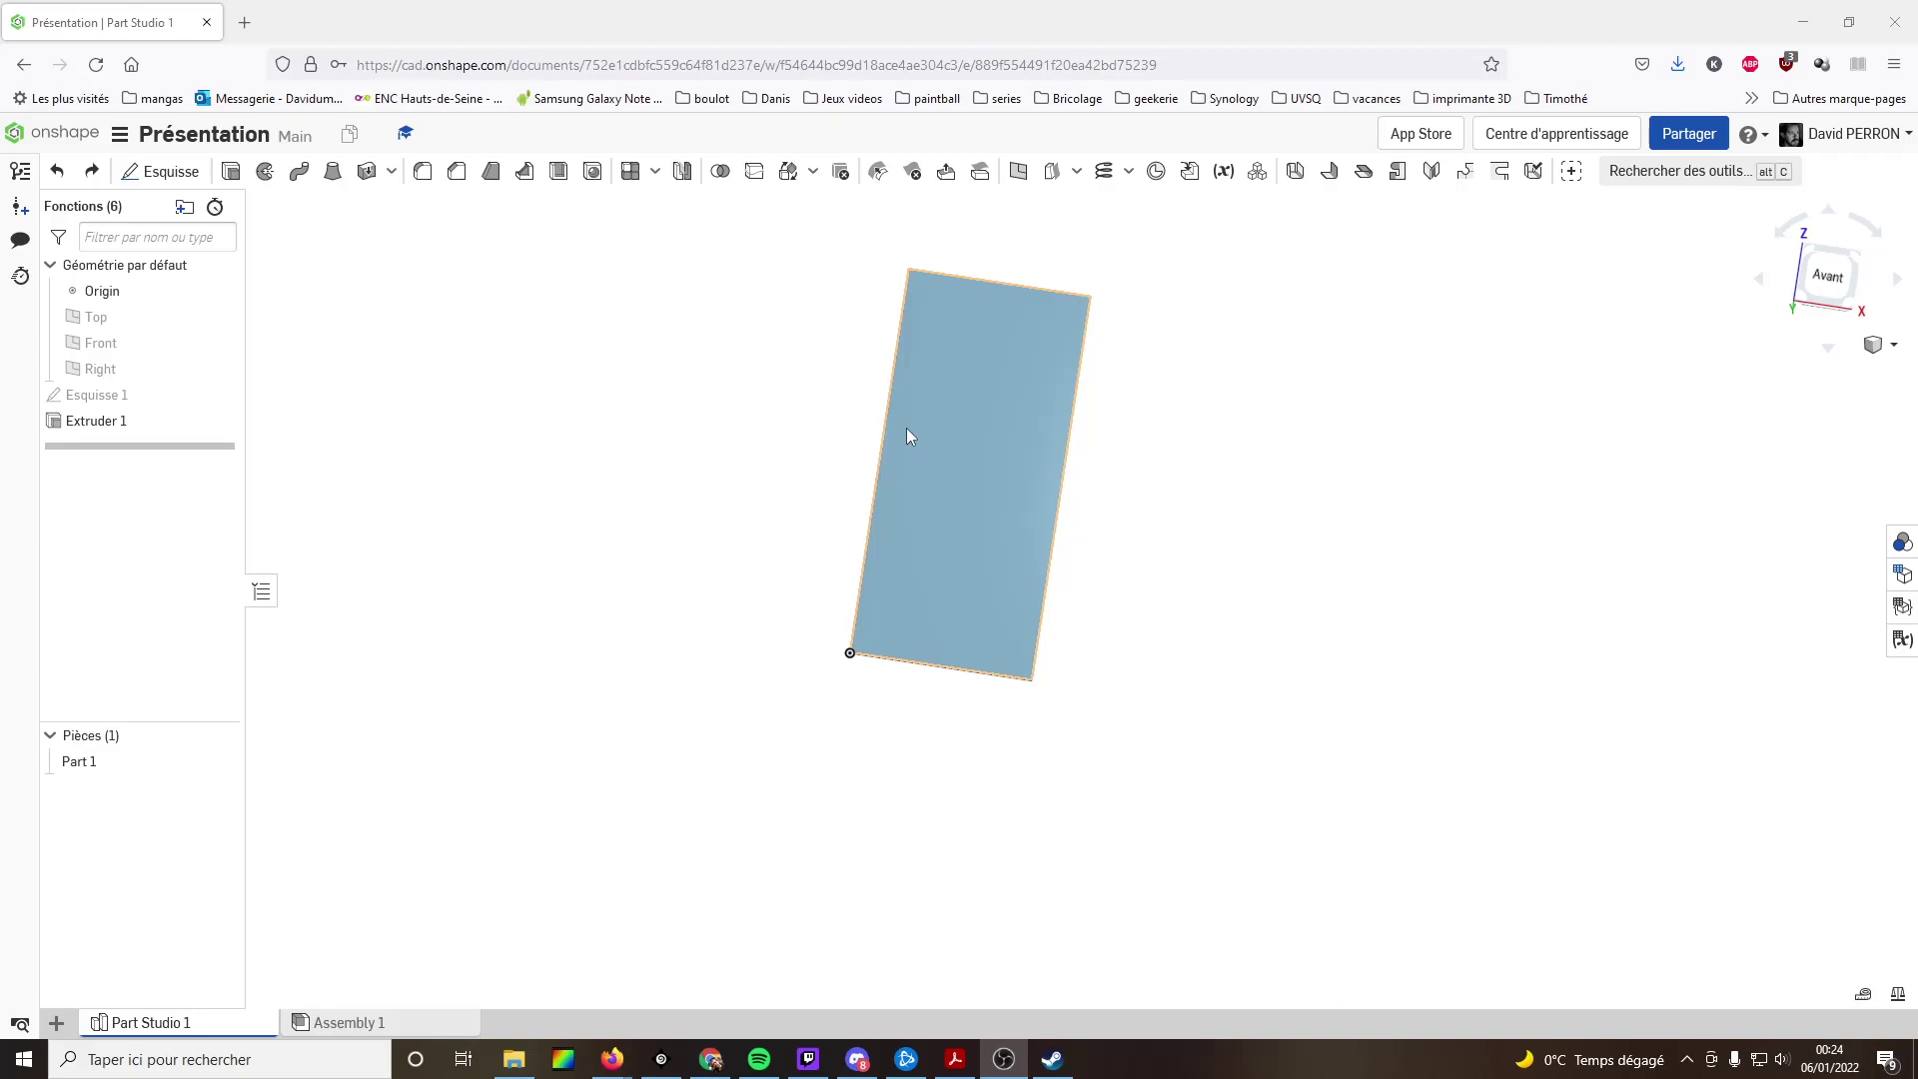
# - Sketch a full-height rectangle about 6.6 mm wide along the left edge of the plate's front face
pyautogui.click(937, 418)
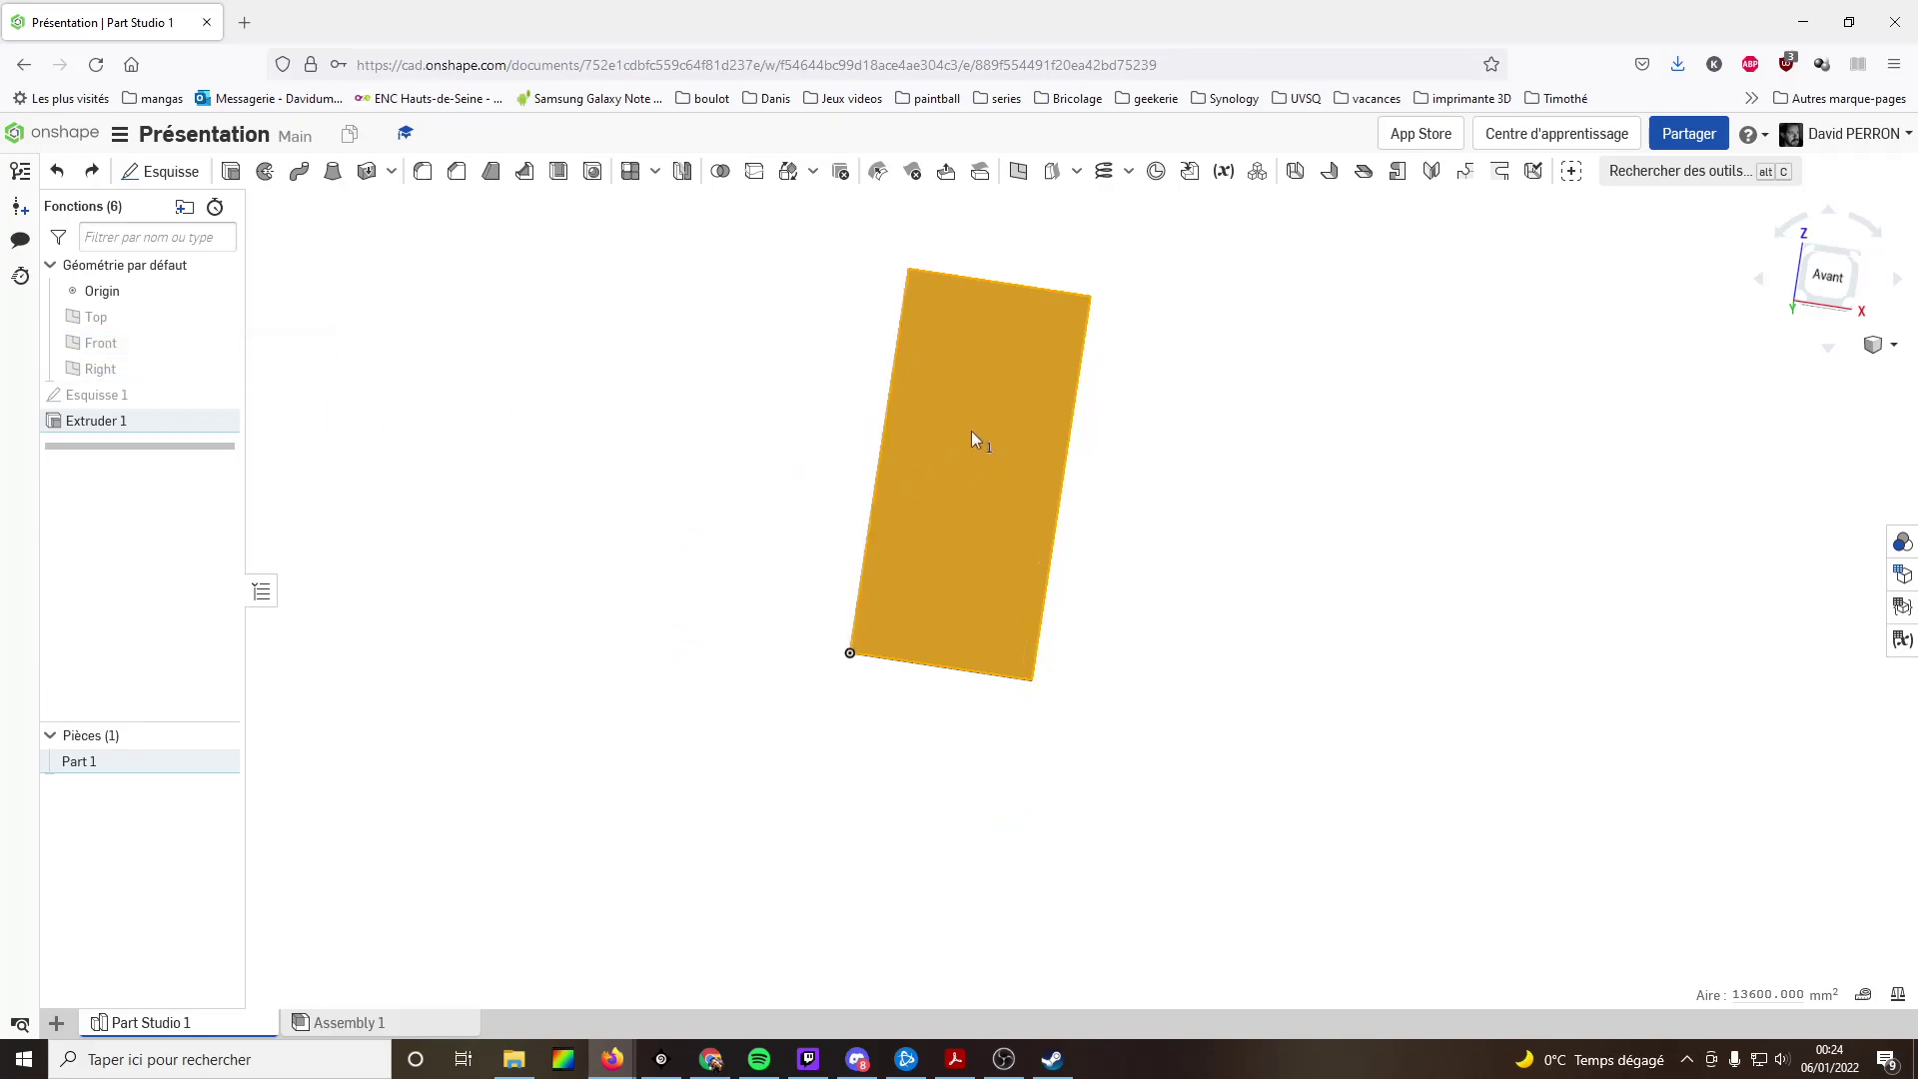
pyautogui.click(1834, 285)
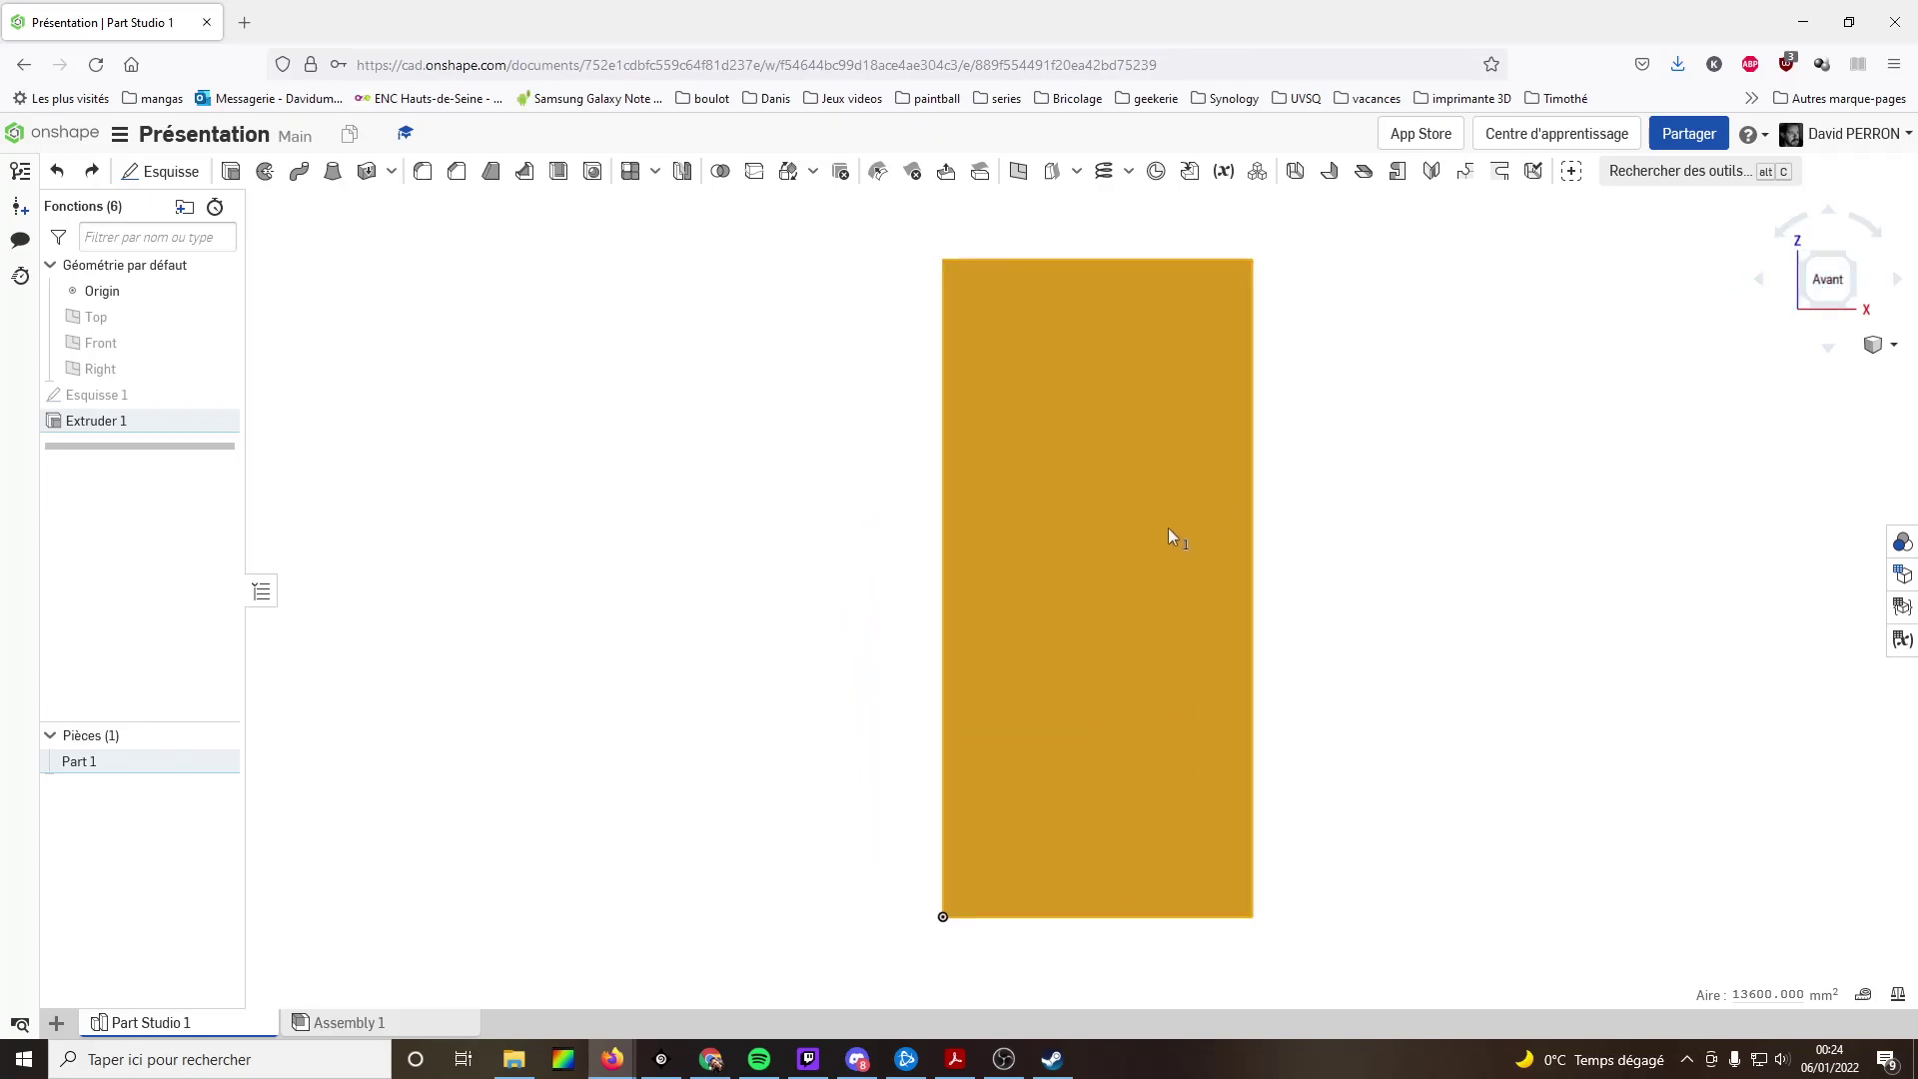
pyautogui.click(162, 172)
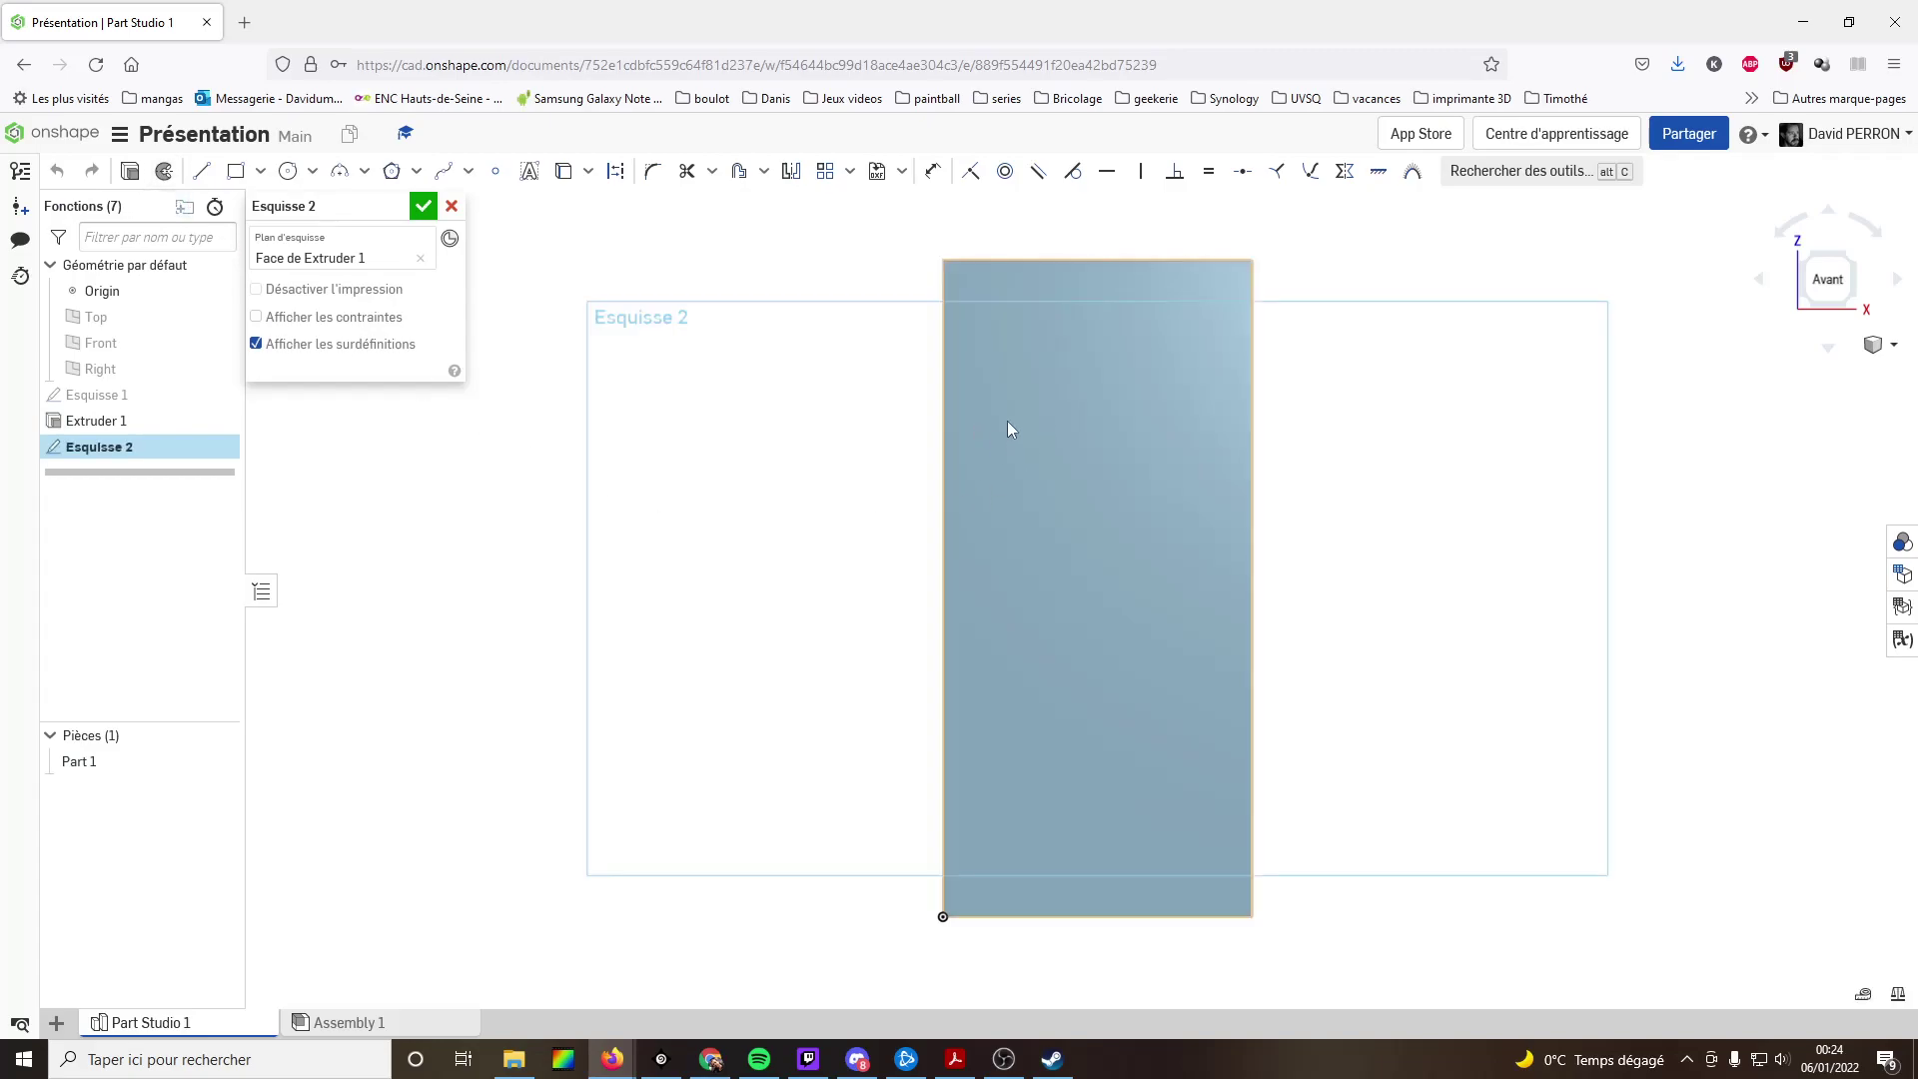
pyautogui.click(236, 171)
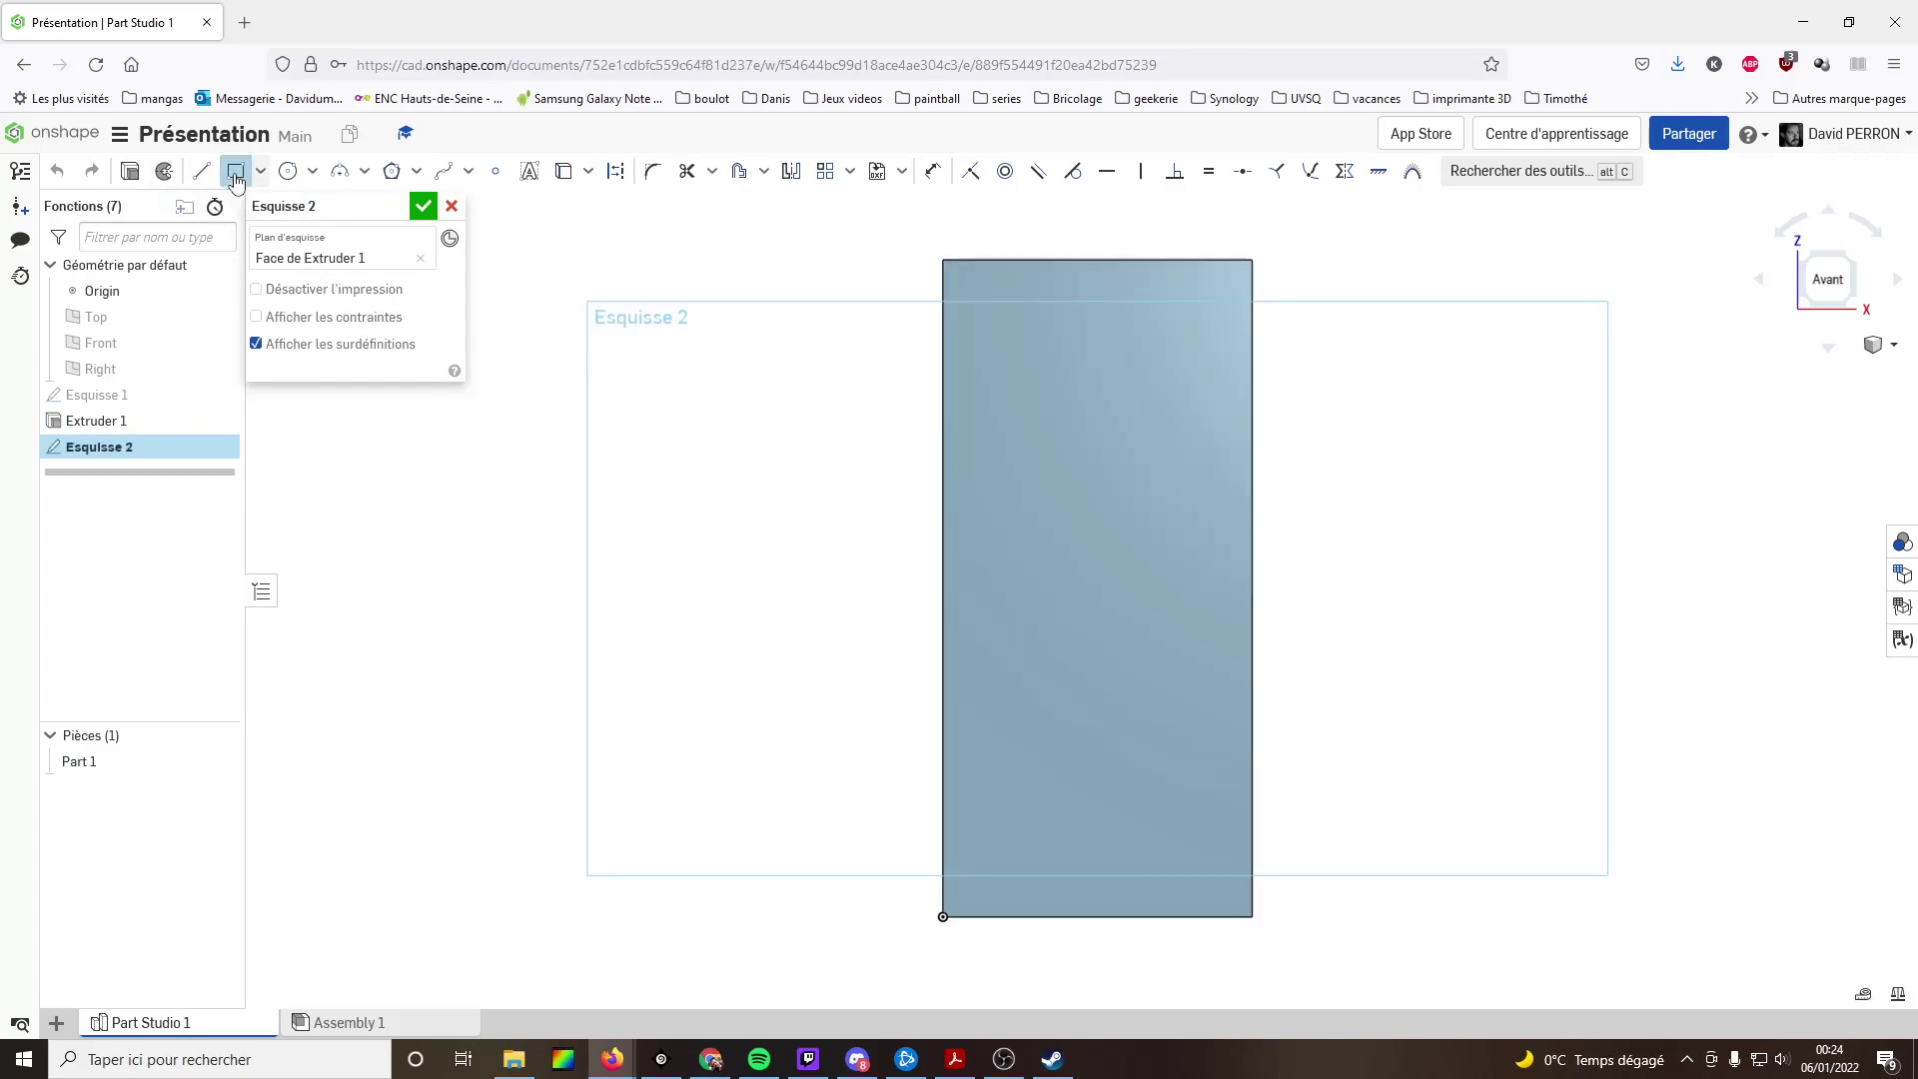
pyautogui.click(943, 258)
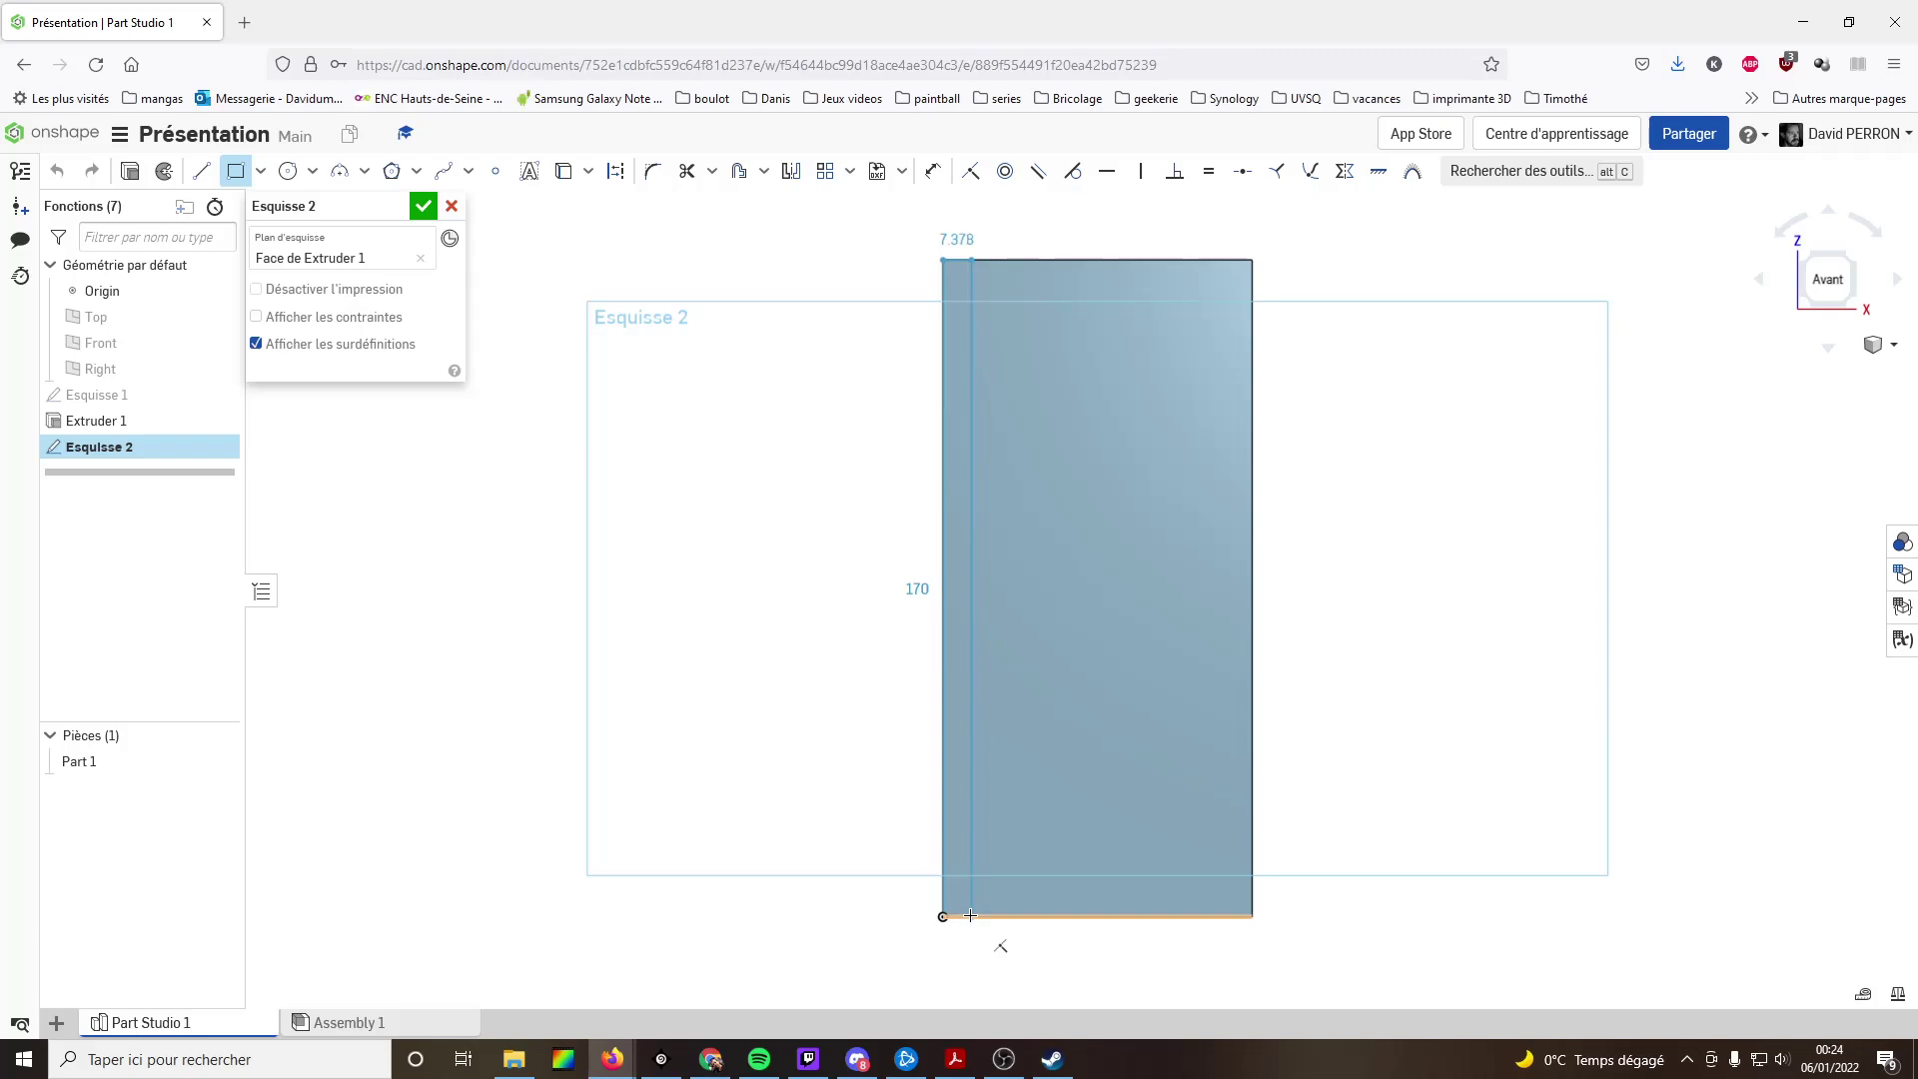
pyautogui.click(967, 915)
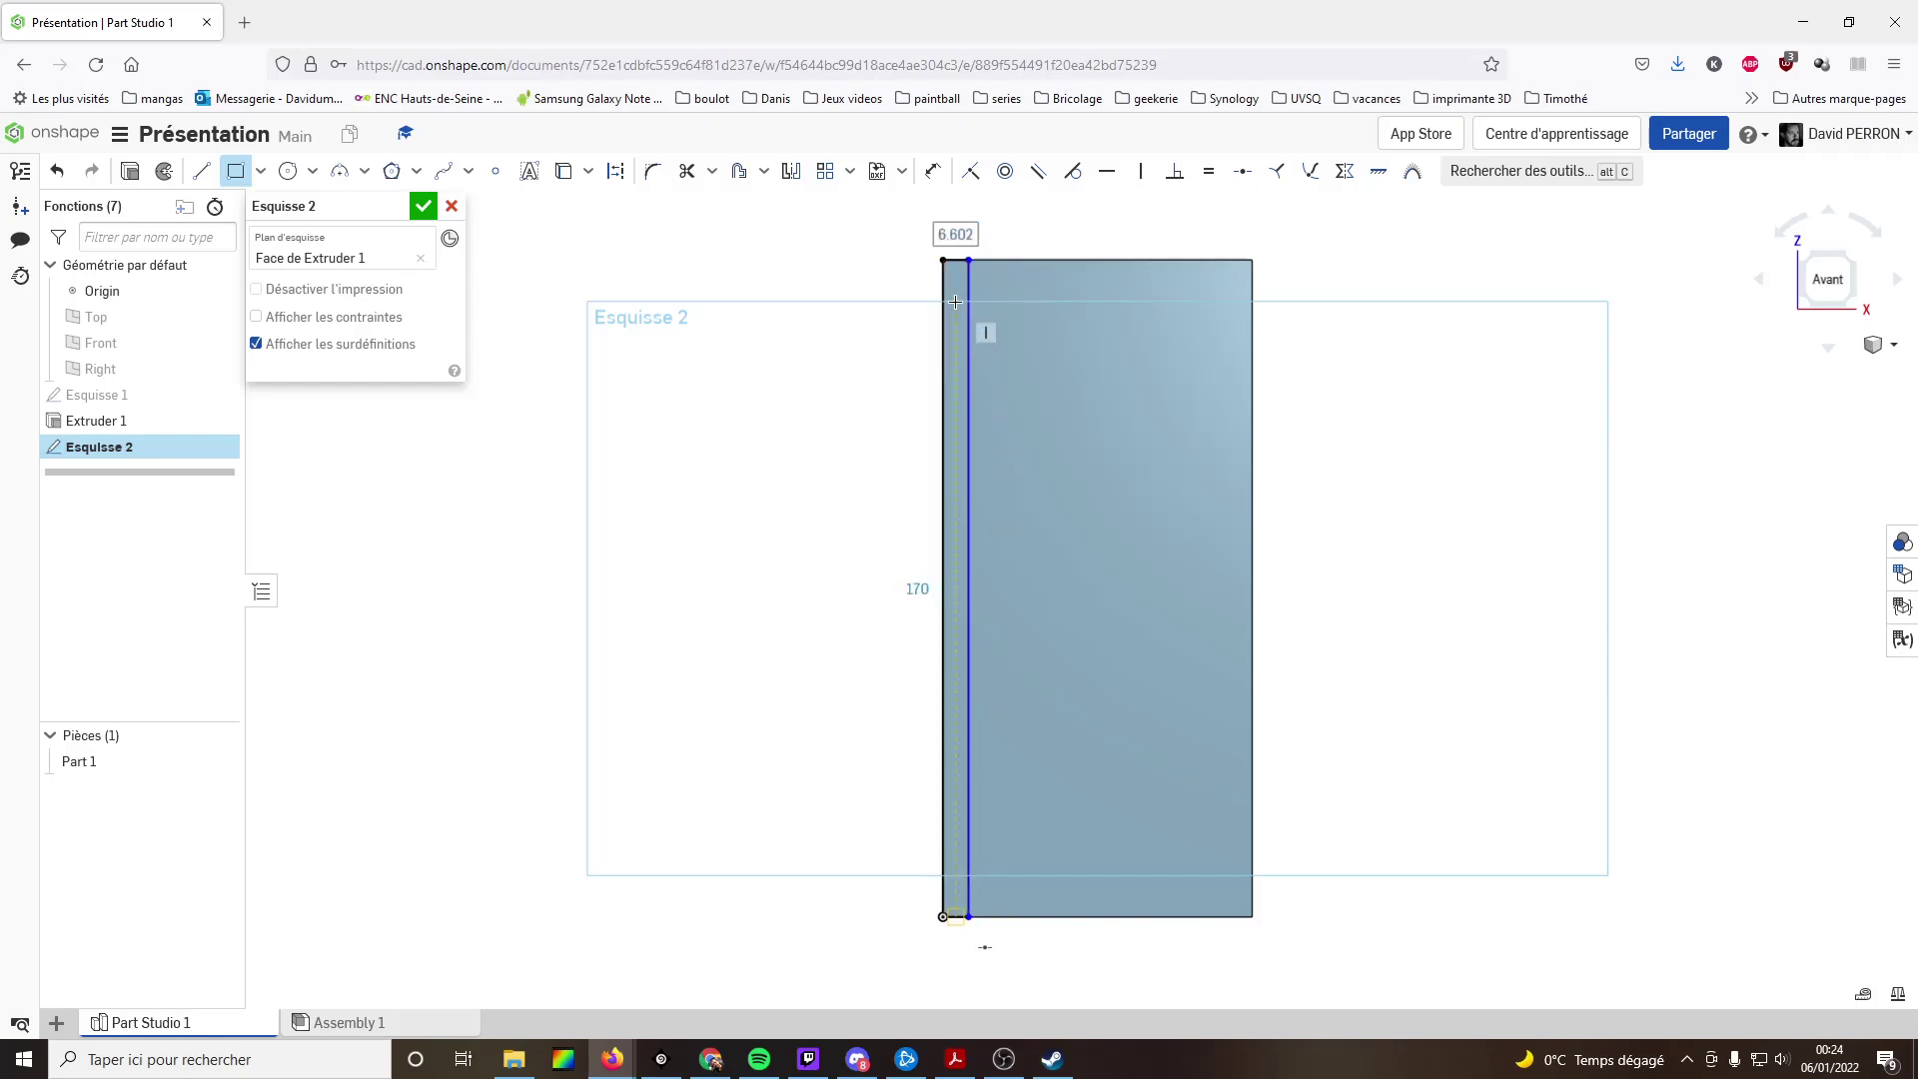
# - Dimension the left rectangle's width to 3 mm
pyautogui.click(933, 176)
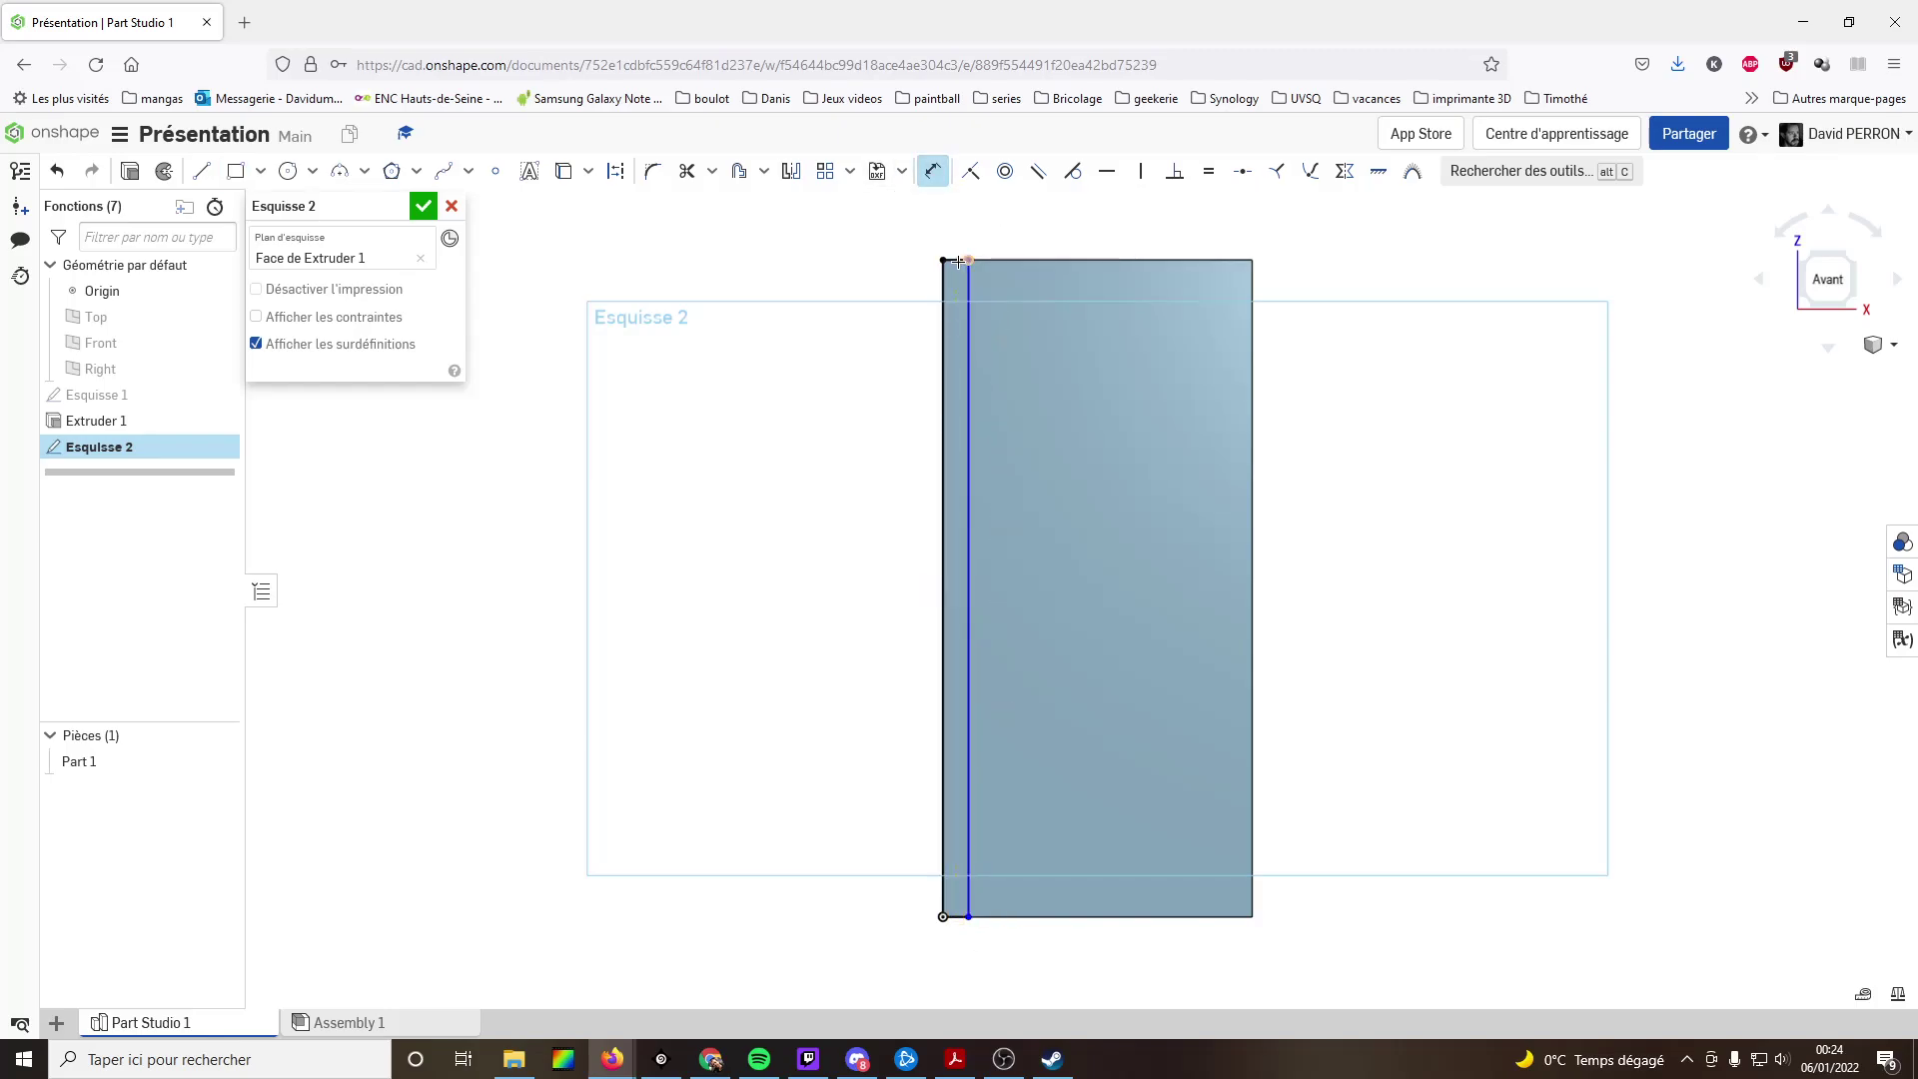
pyautogui.doubleClick(954, 242)
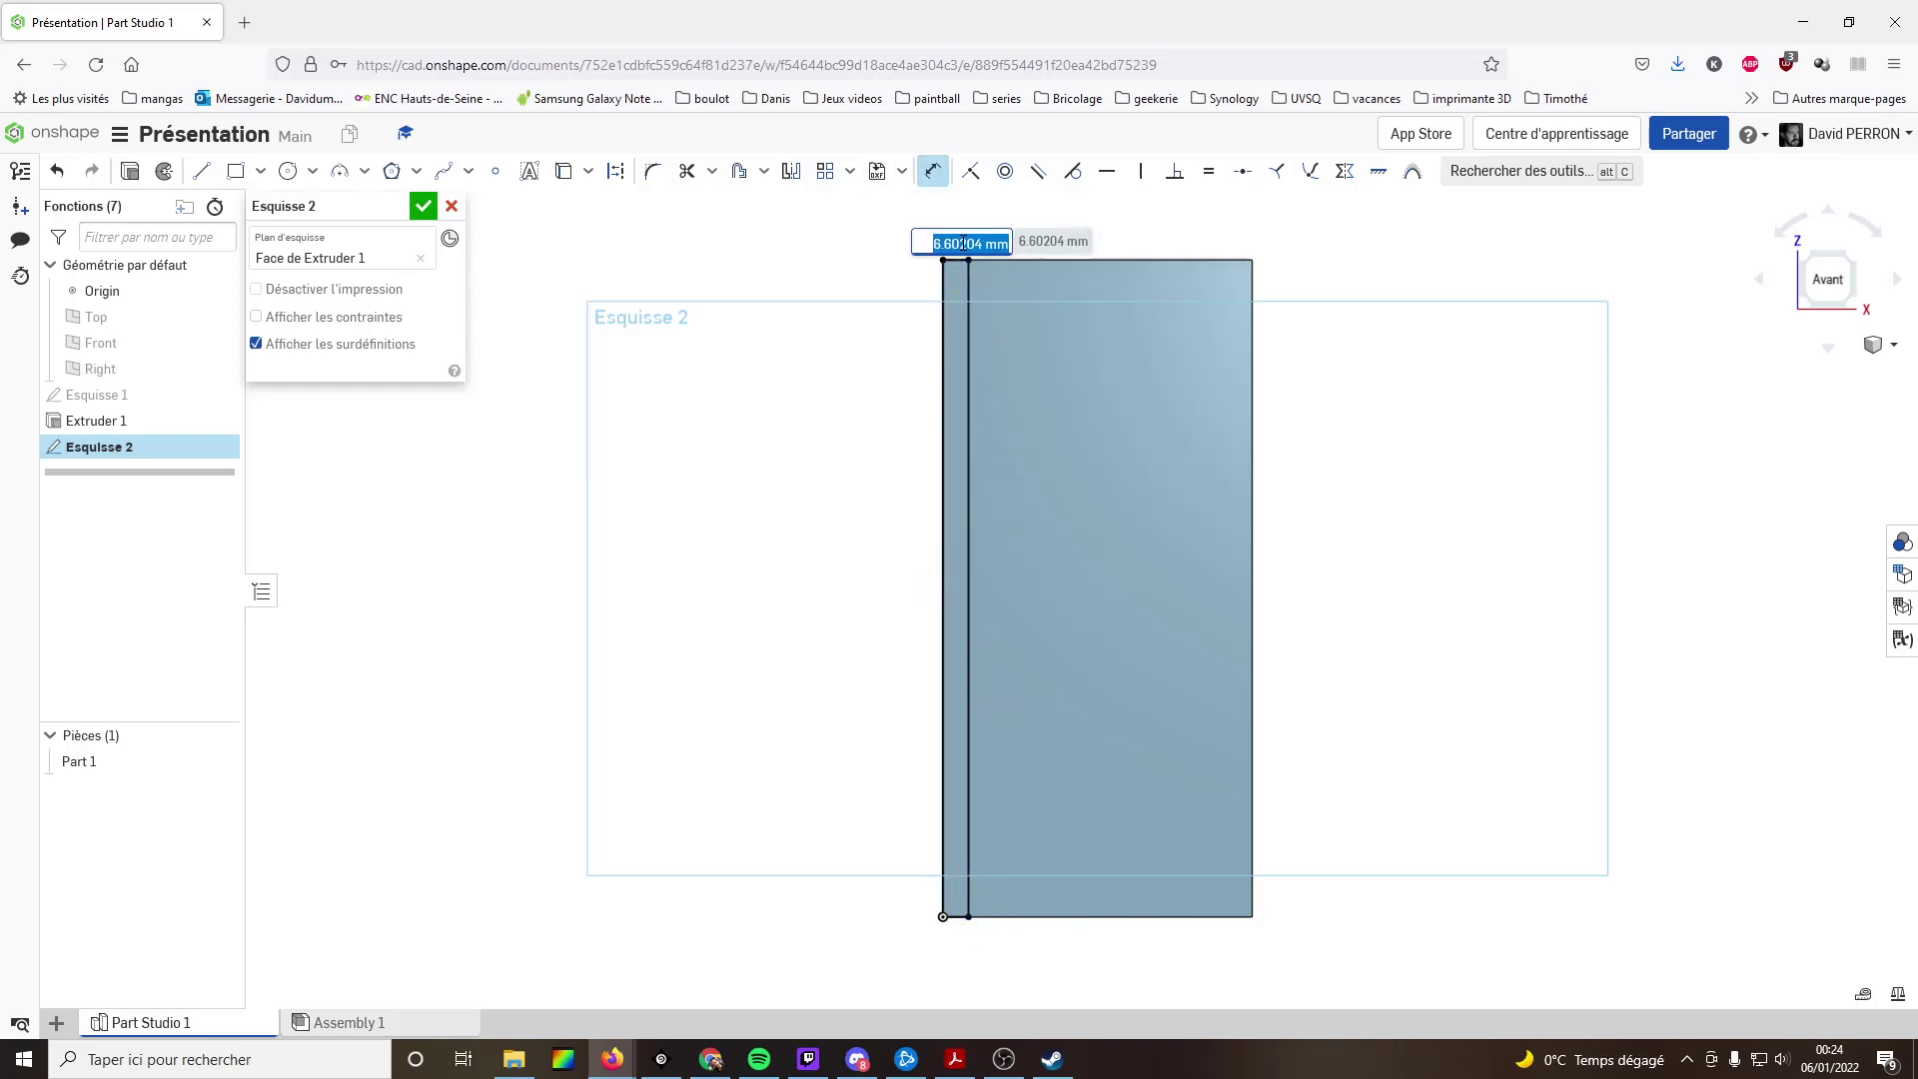
pyautogui.write('3')
pyautogui.press('Return')
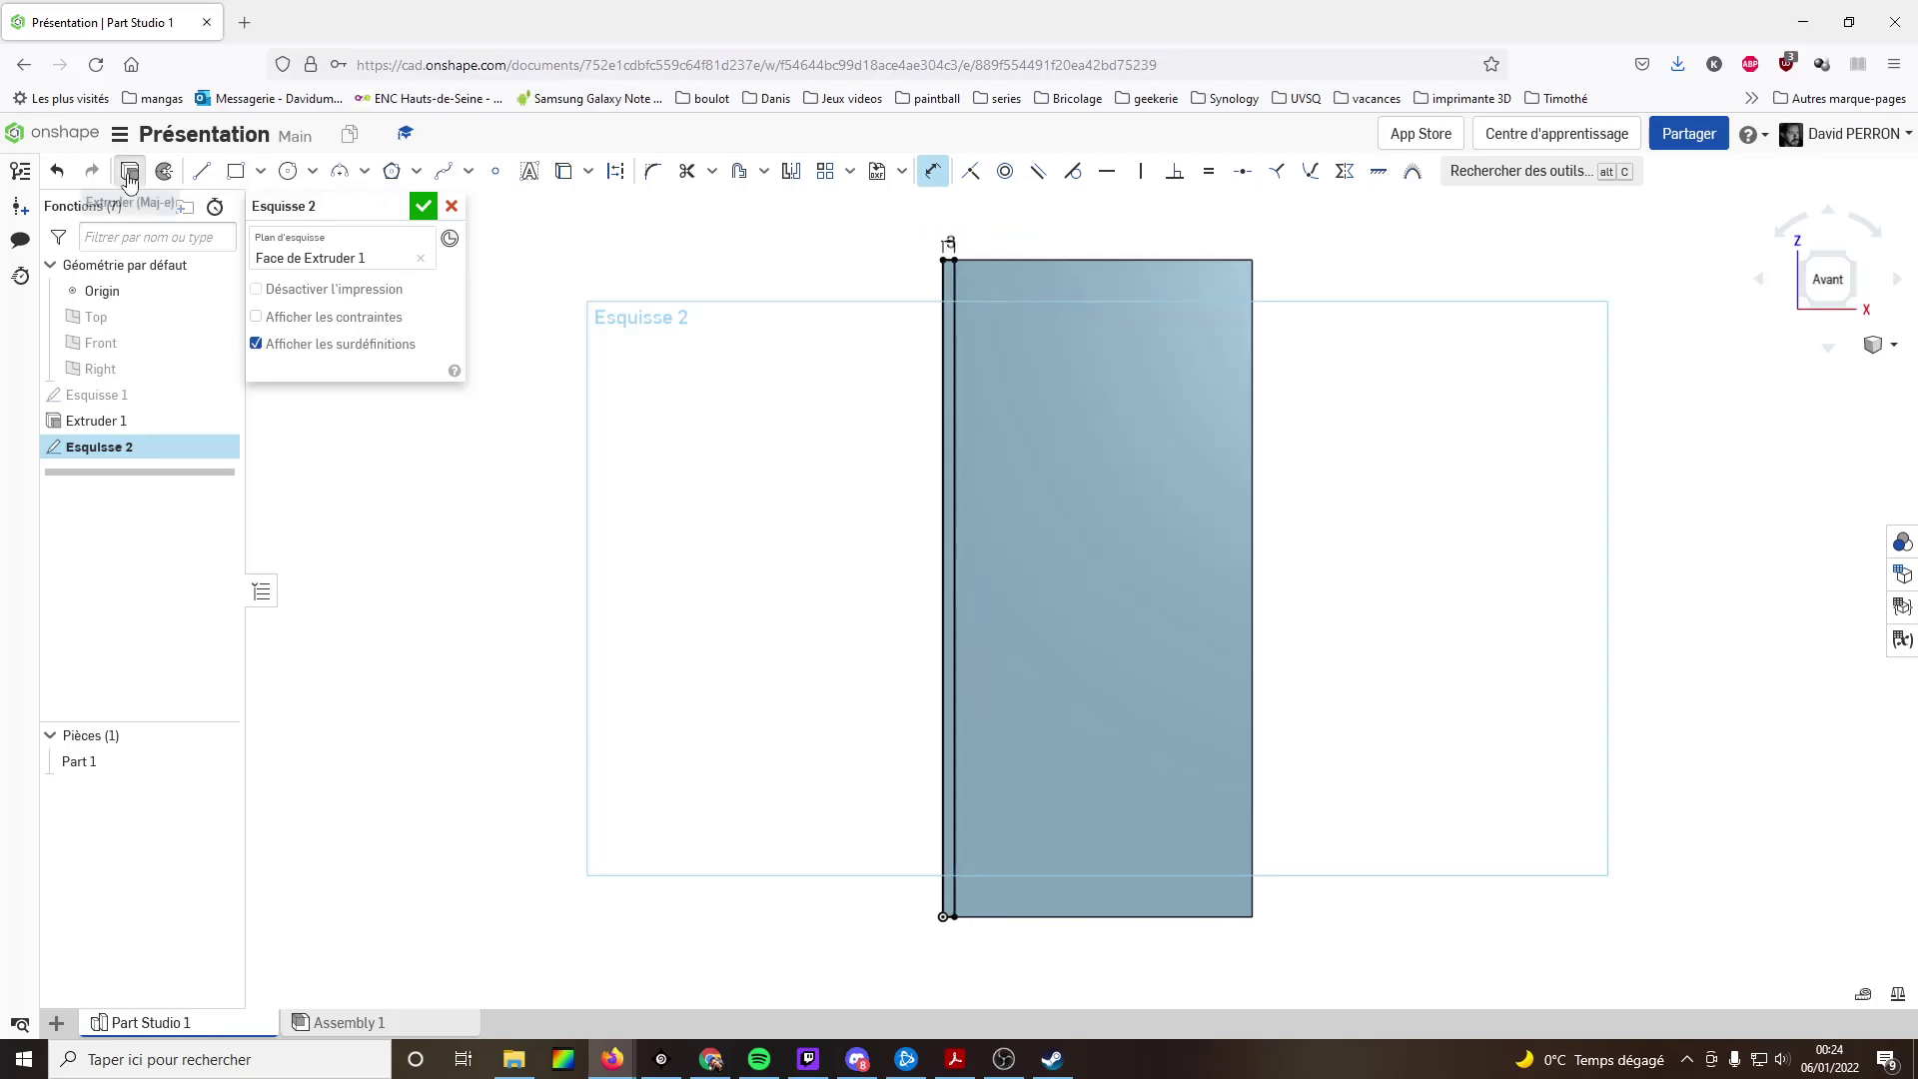
# - Extrude the left strip 10 mm as an addition to the plate
pyautogui.hotkey('shift', 'e')
pyautogui.click(387, 399)
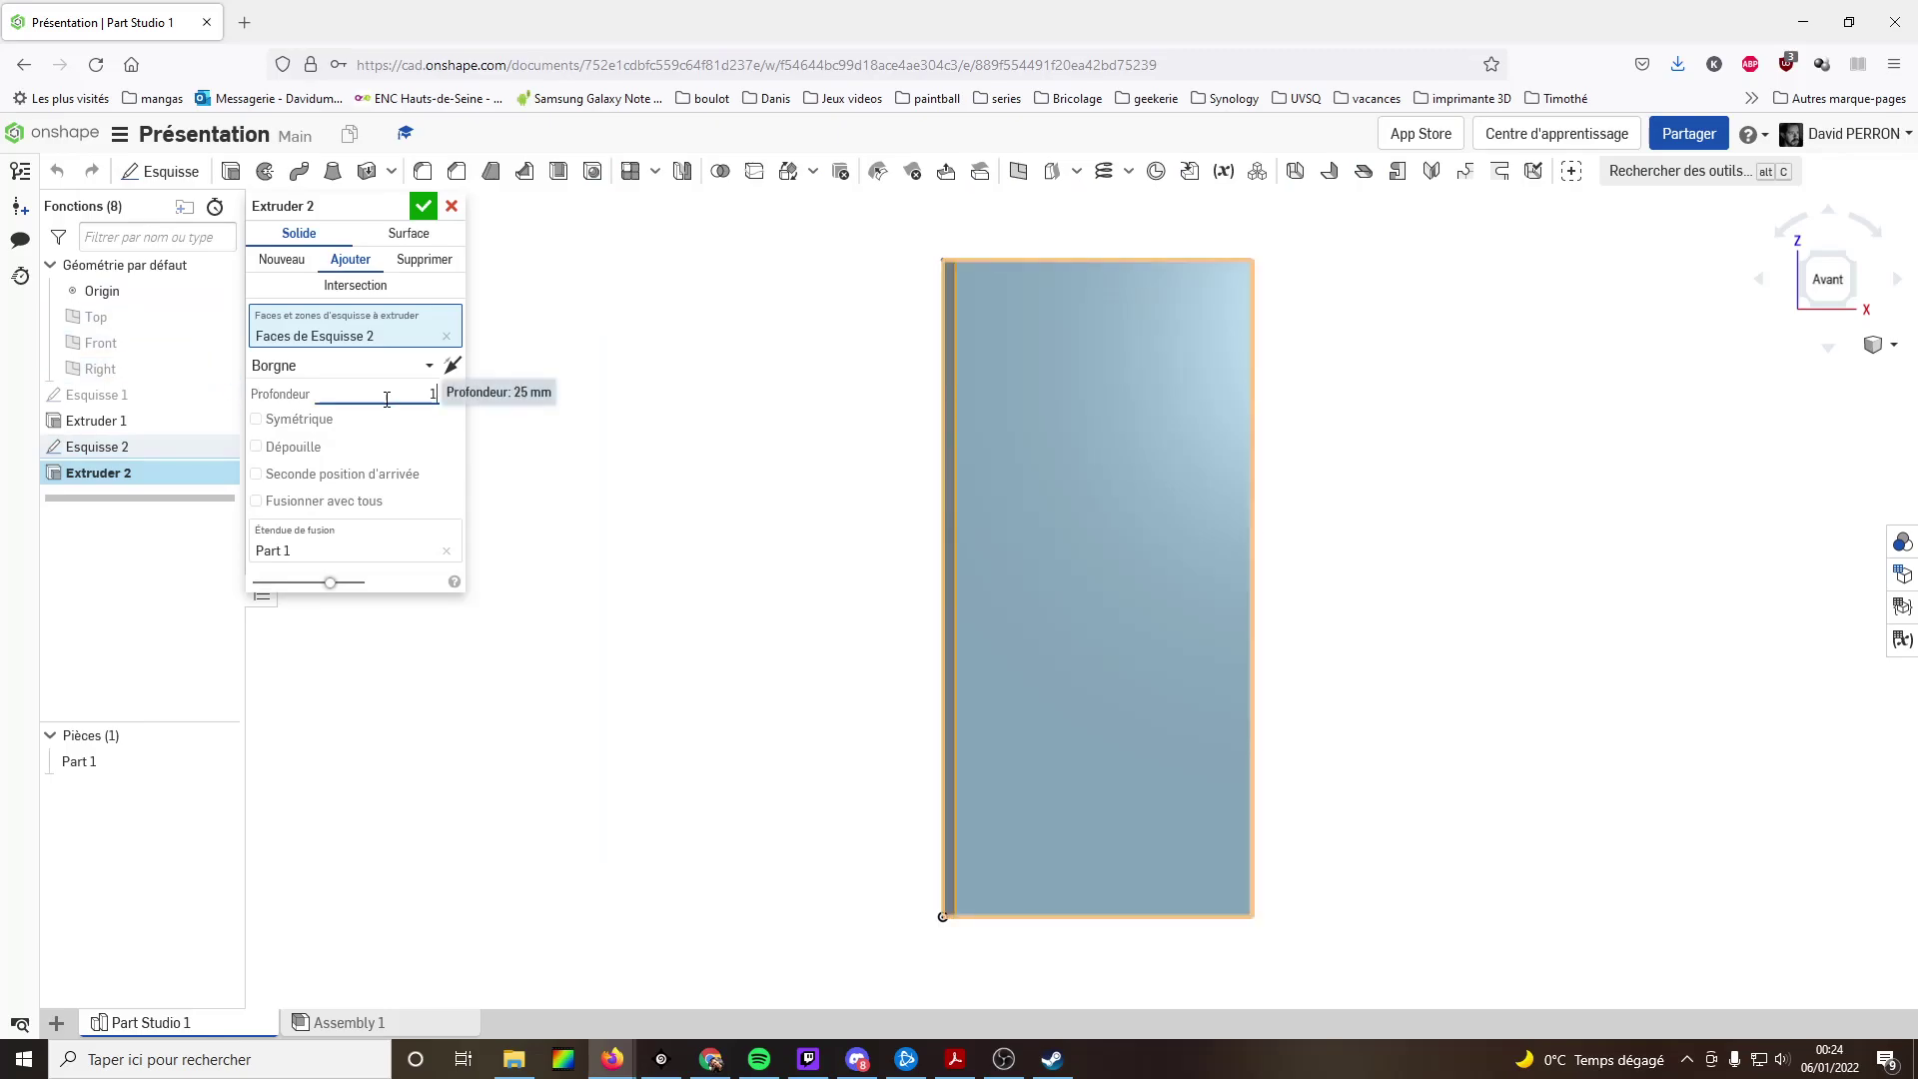
pyautogui.click(422, 211)
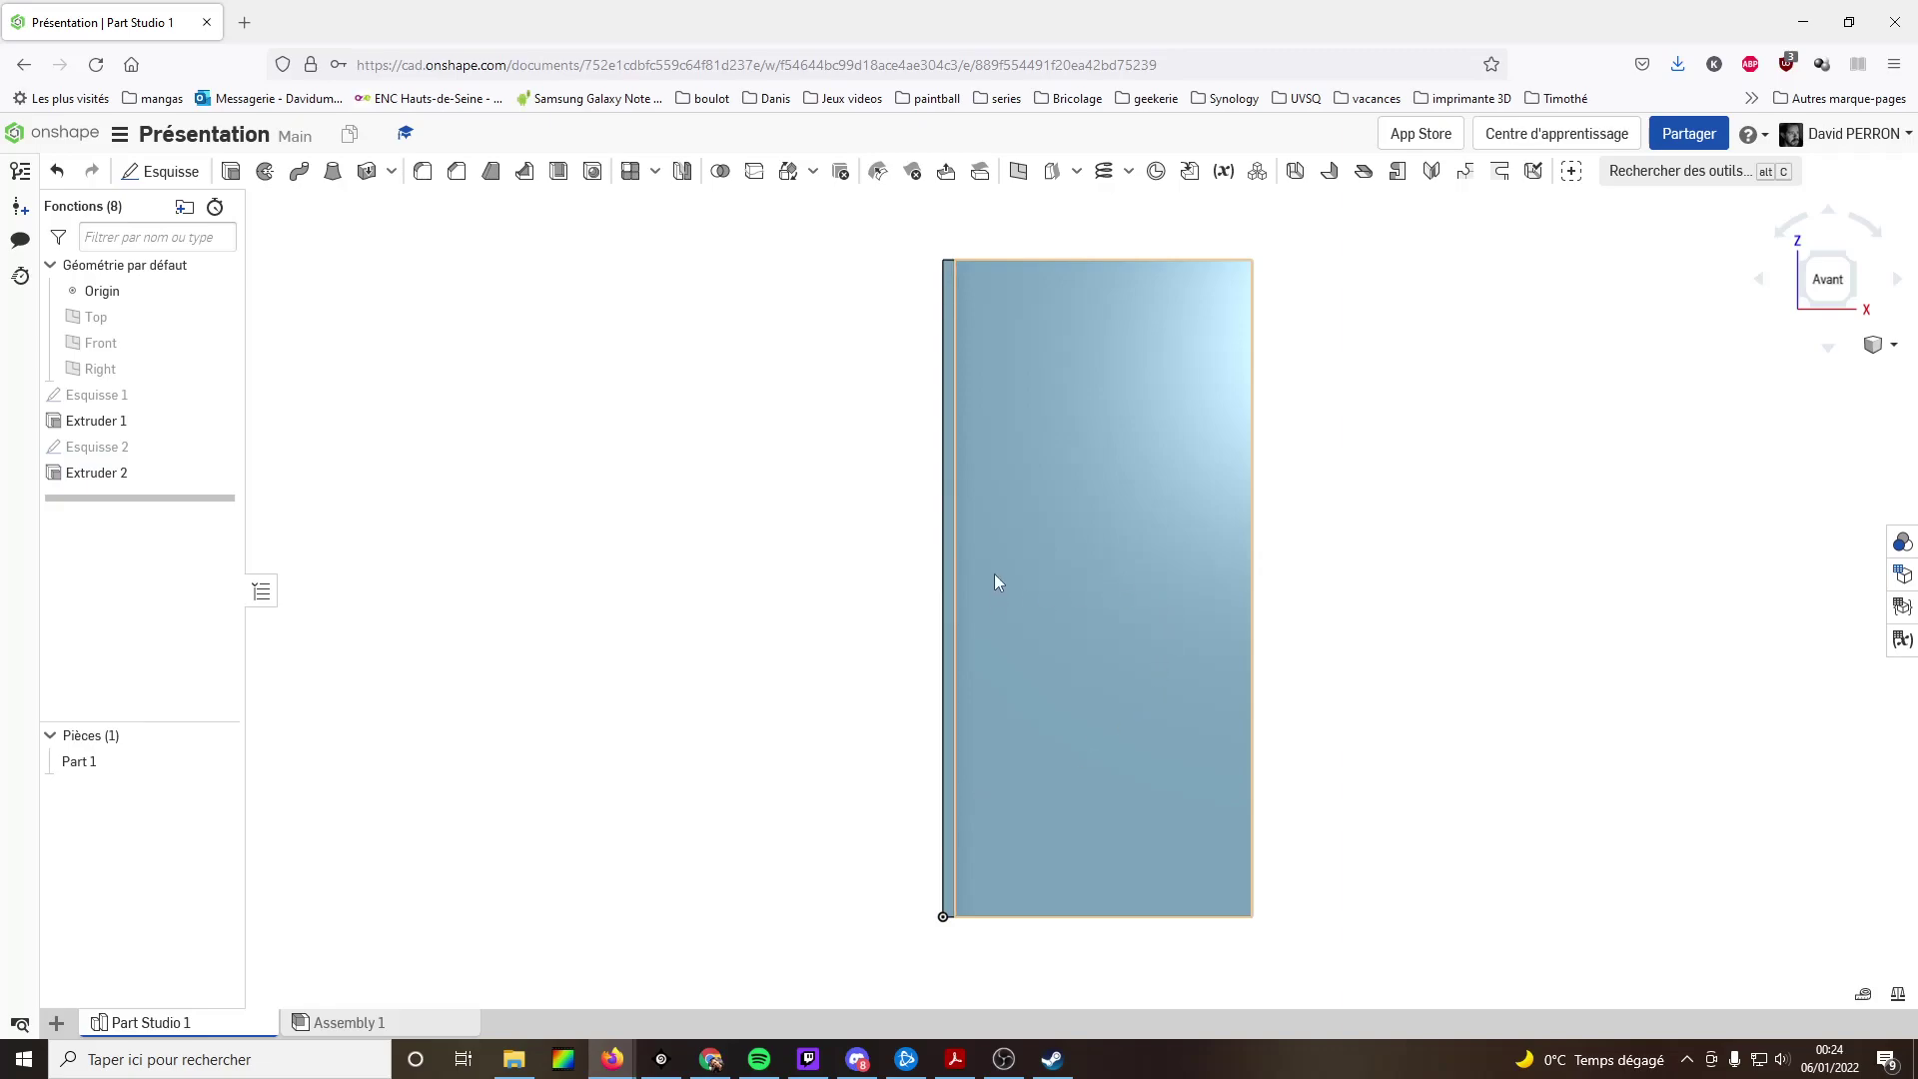
# - Sketch a full-height rectangle about 7 mm wide along the right edge of the plate's front face
pyautogui.click(1061, 438)
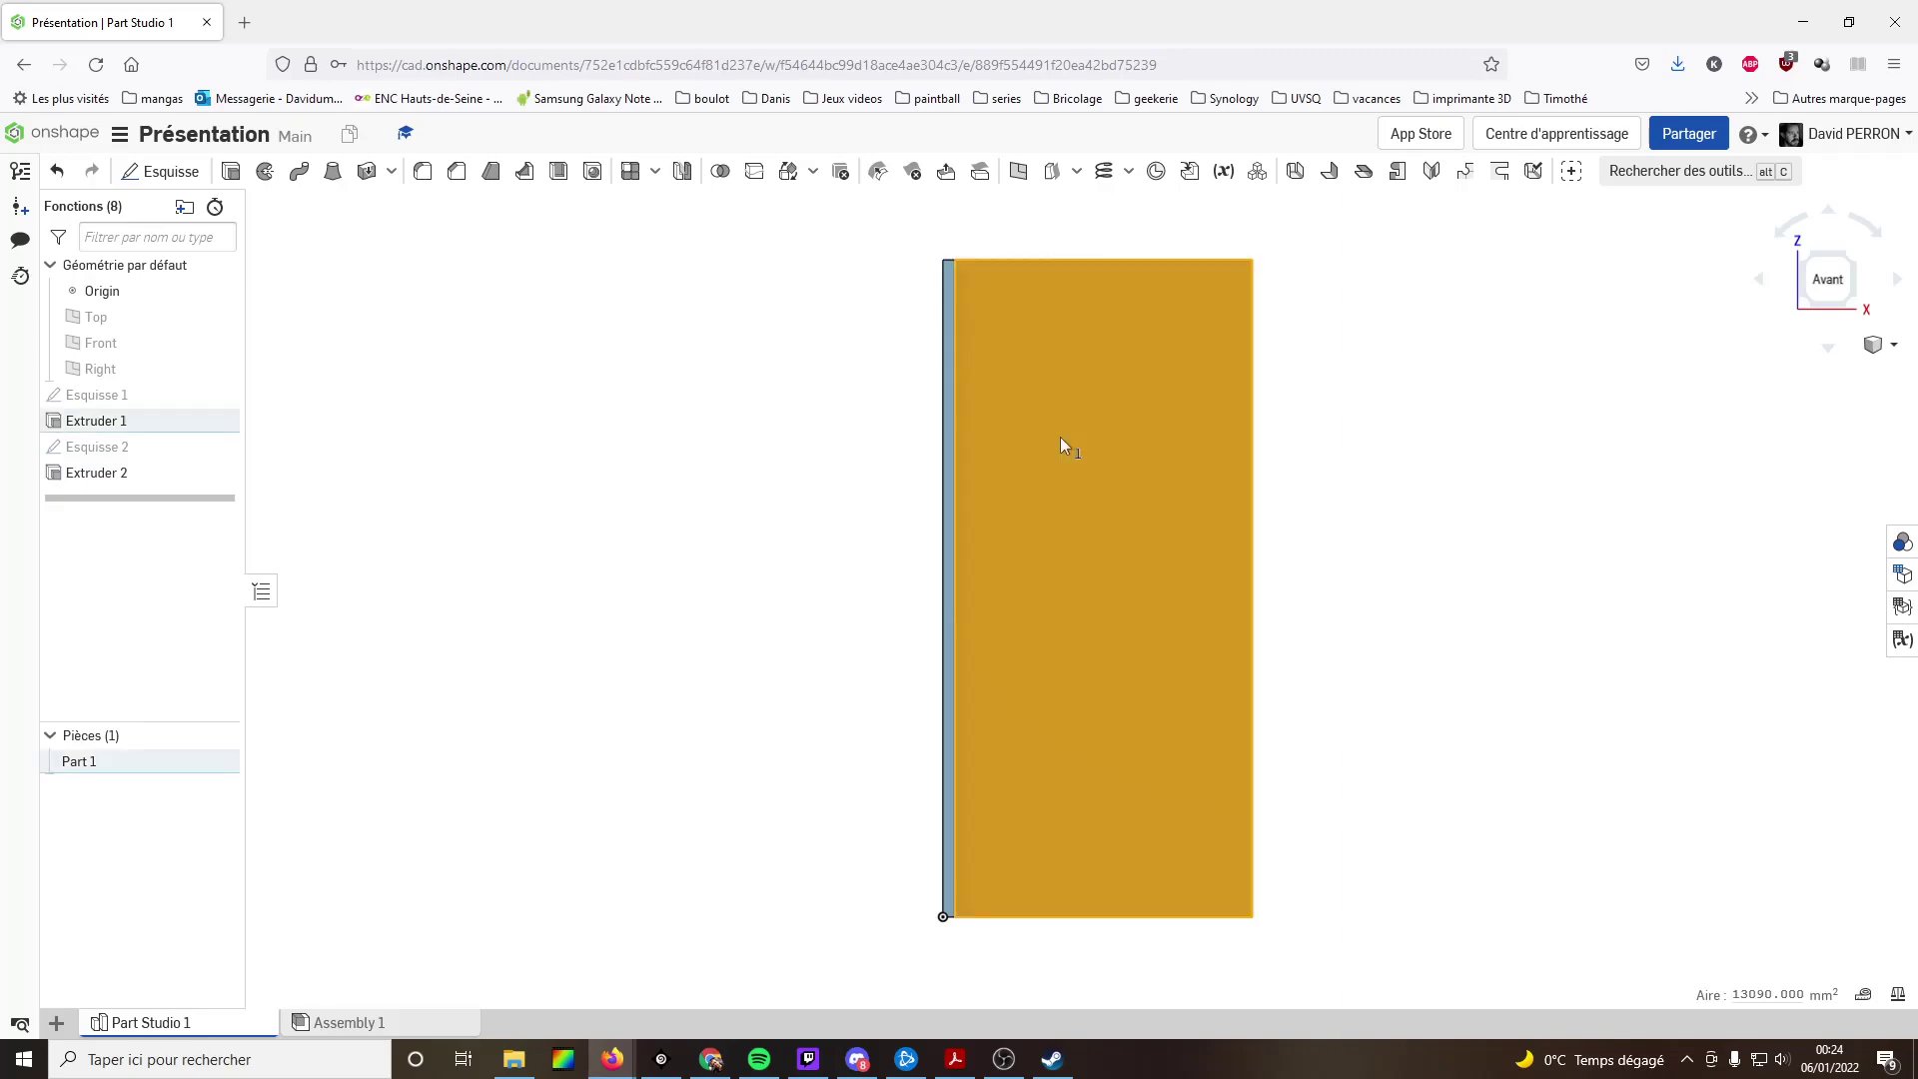
pyautogui.click(171, 172)
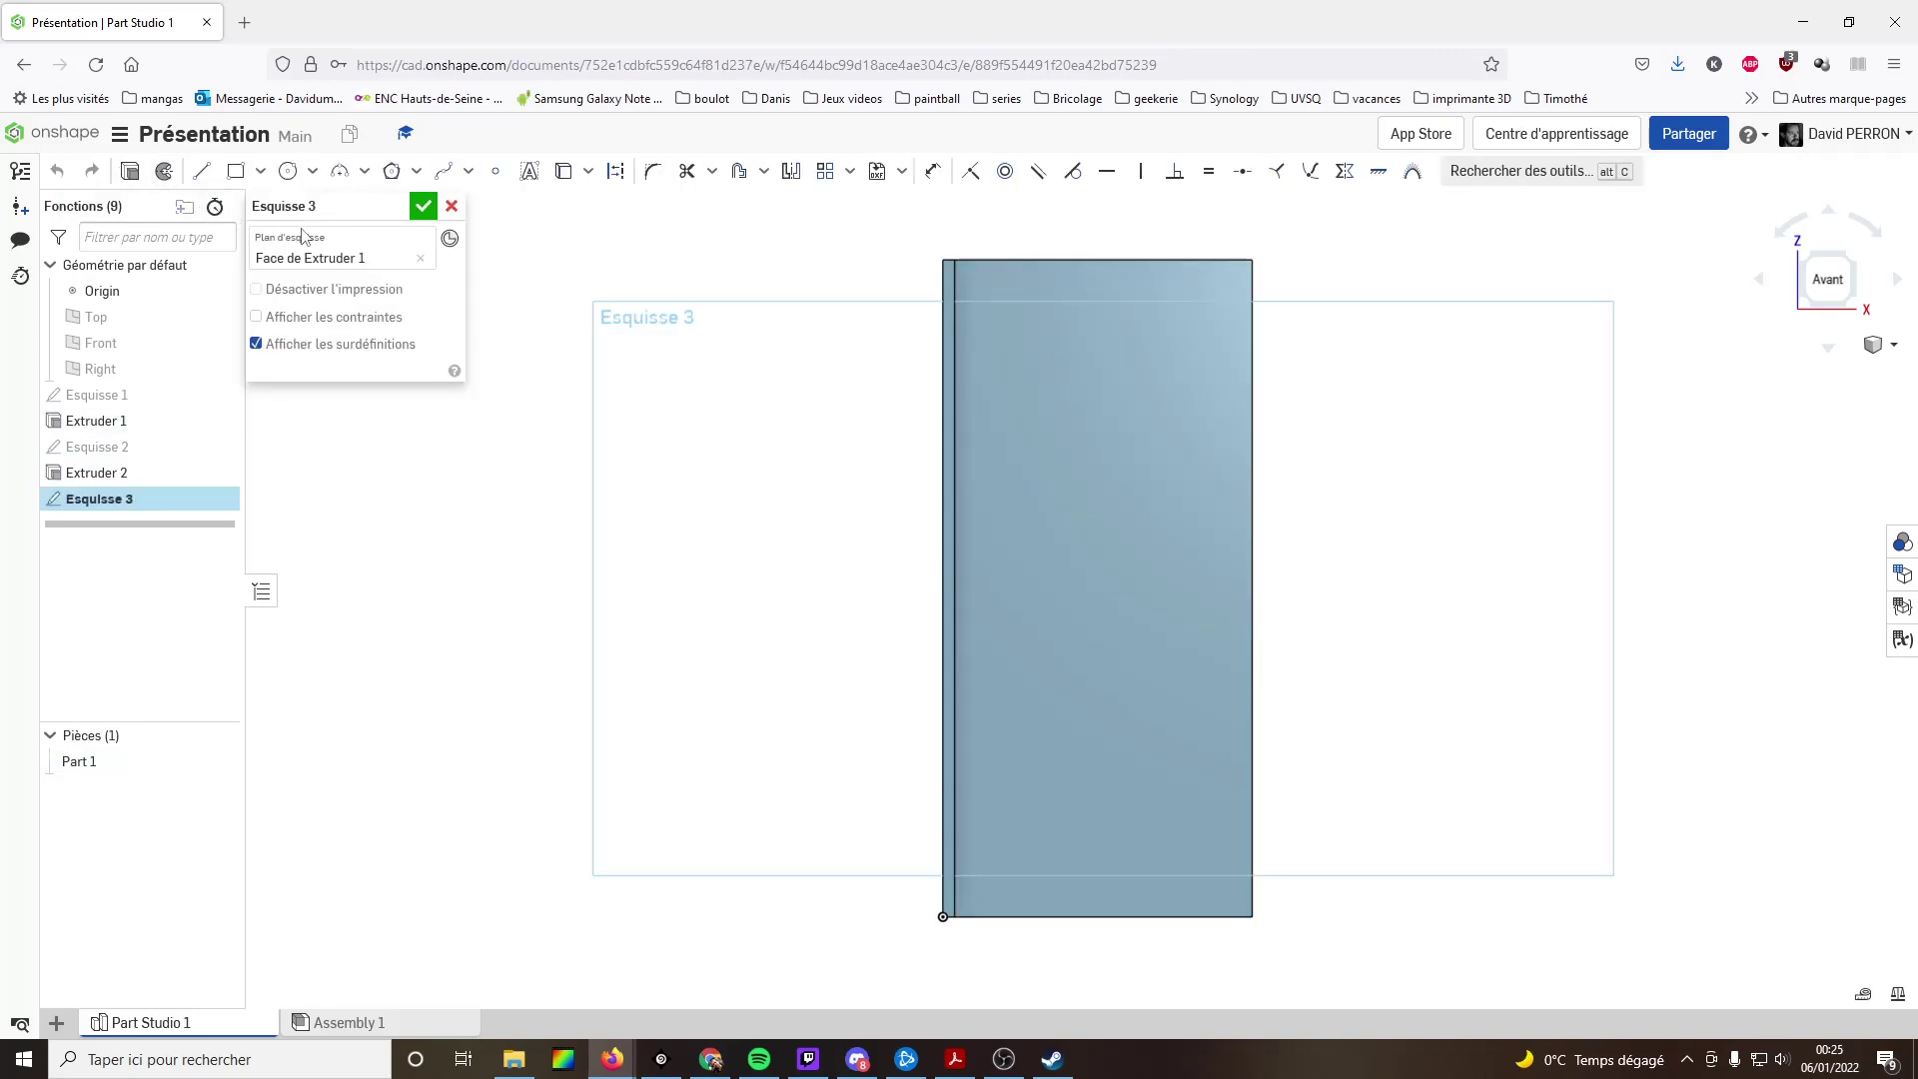
pyautogui.click(235, 171)
pyautogui.click(1254, 917)
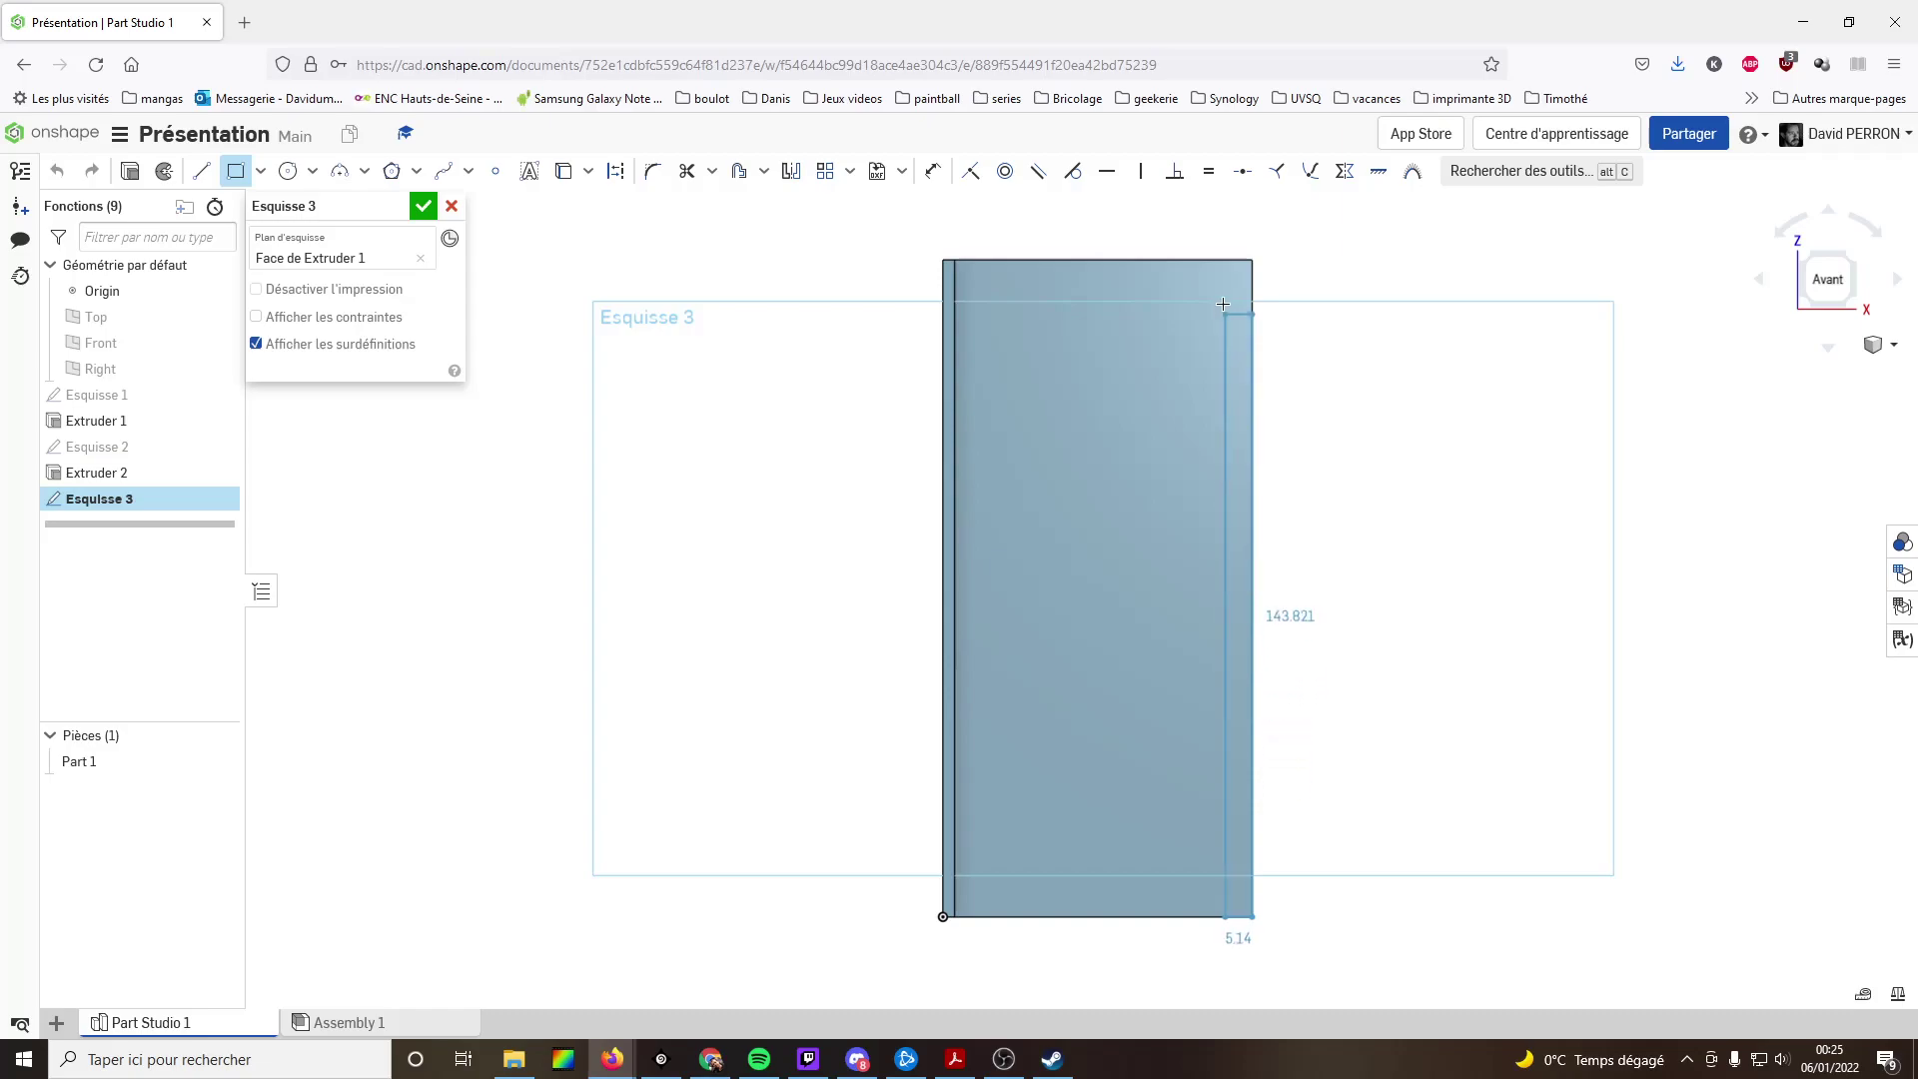
pyautogui.click(1225, 264)
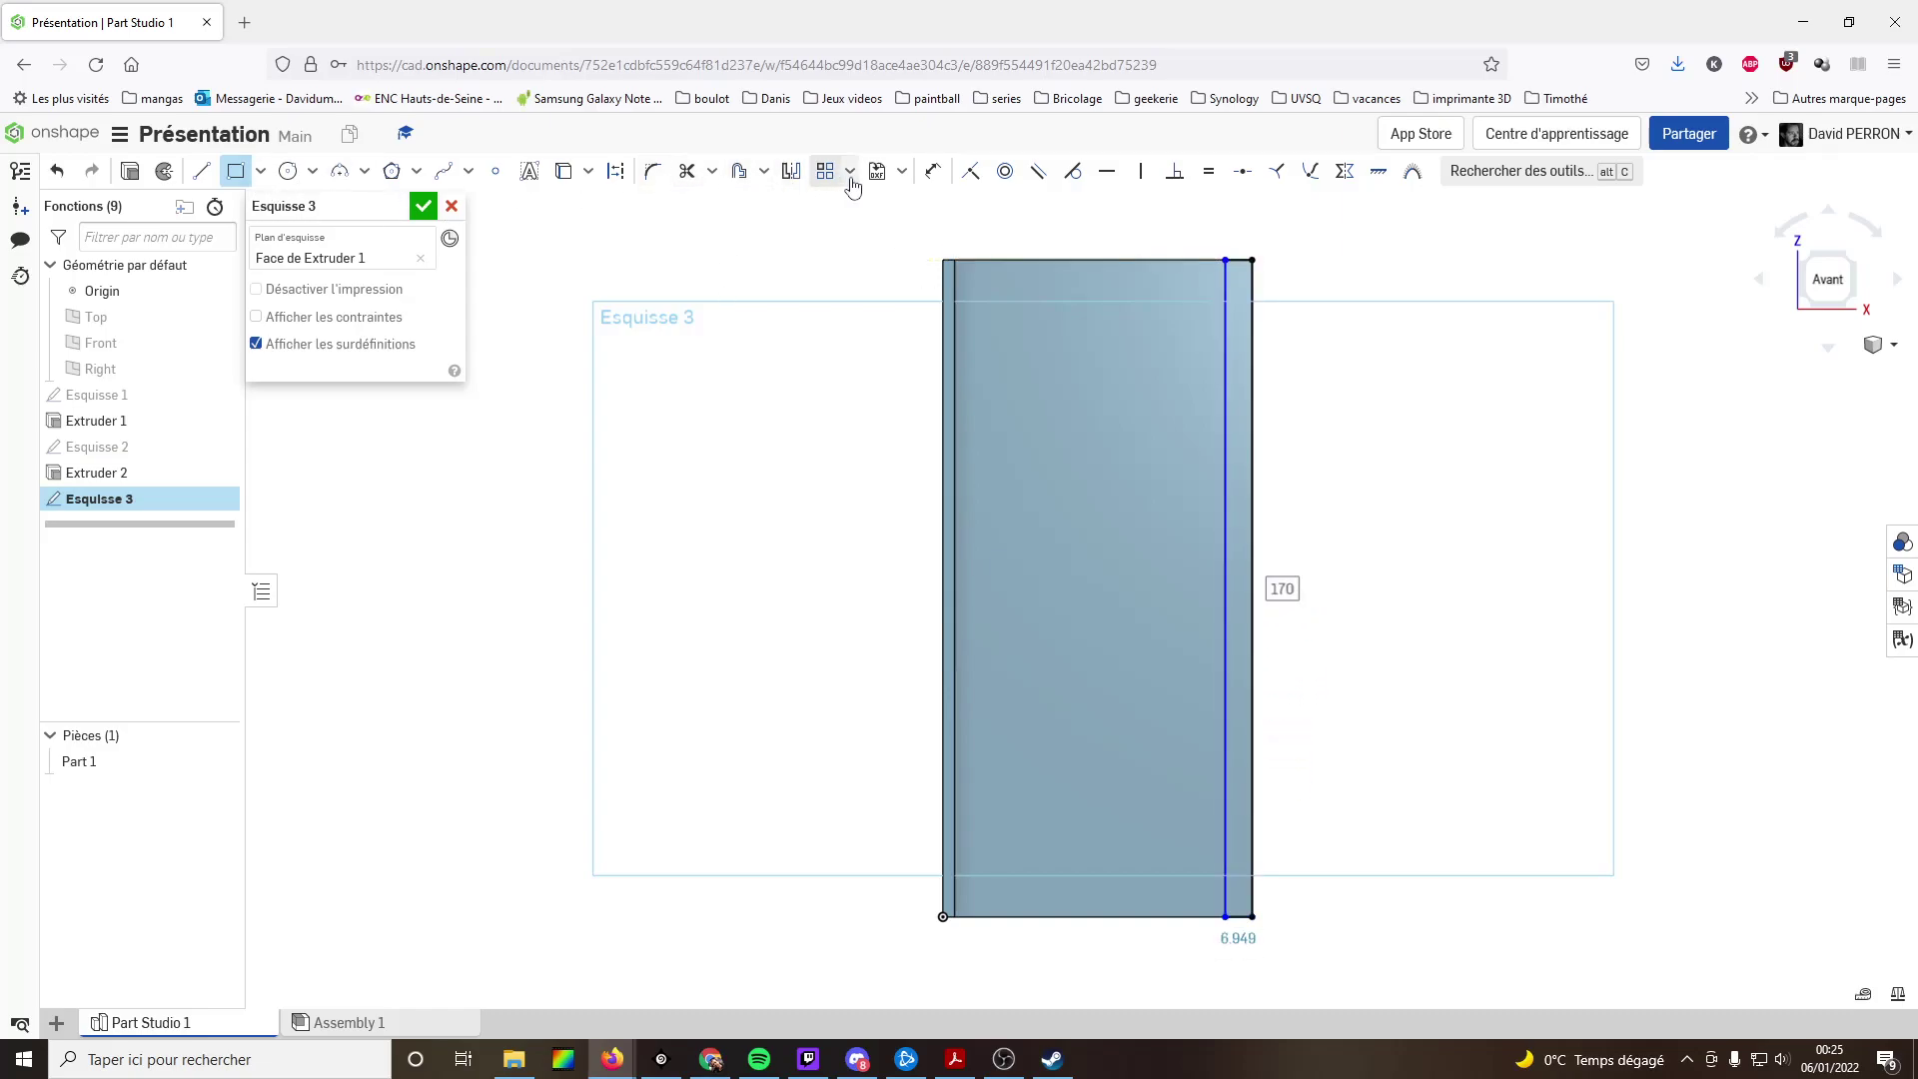
# - Dimension the right rectangle's width to 3 mm
pyautogui.click(932, 171)
pyautogui.click(1242, 260)
pyautogui.click(1237, 224)
pyautogui.write('3')
pyautogui.press('Return')
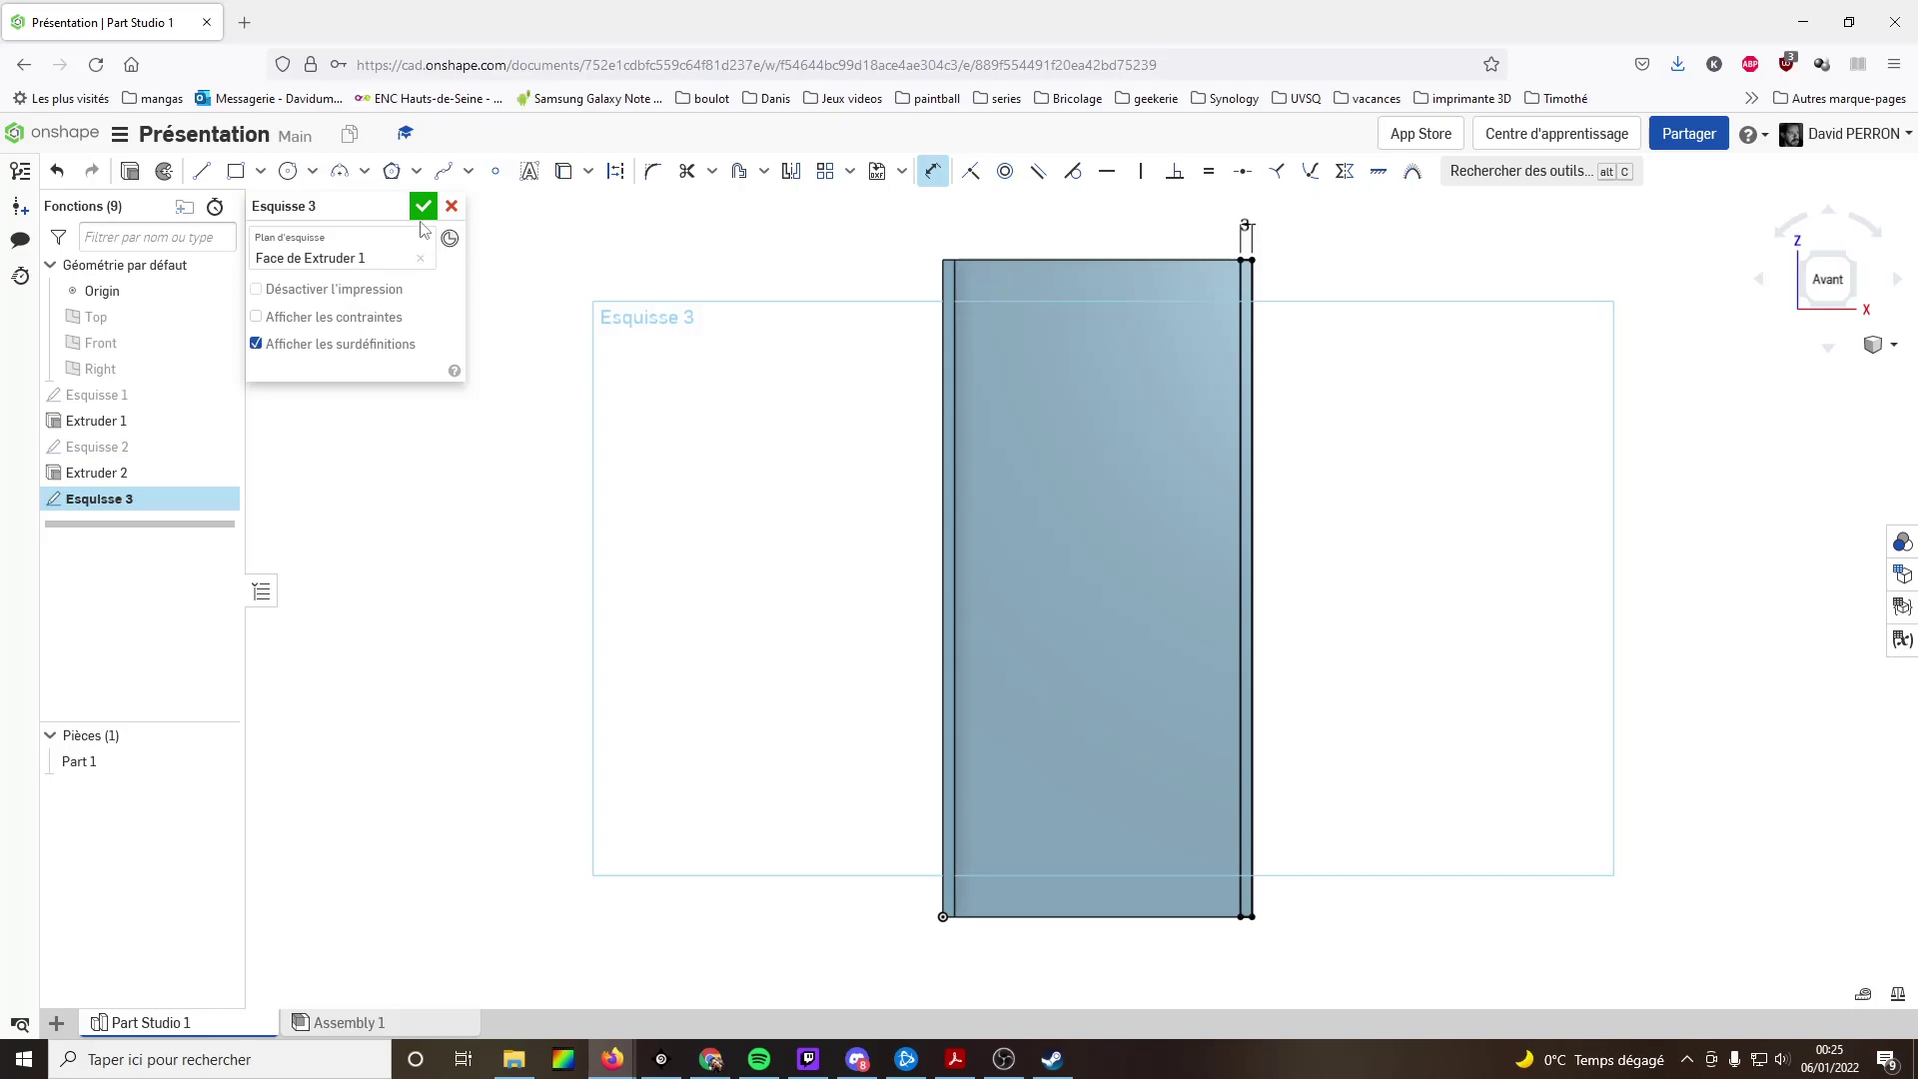
# - Extrude the right strip 10 mm as an addition to the plate
pyautogui.click(134, 176)
pyautogui.hotkey('shift', 'e')
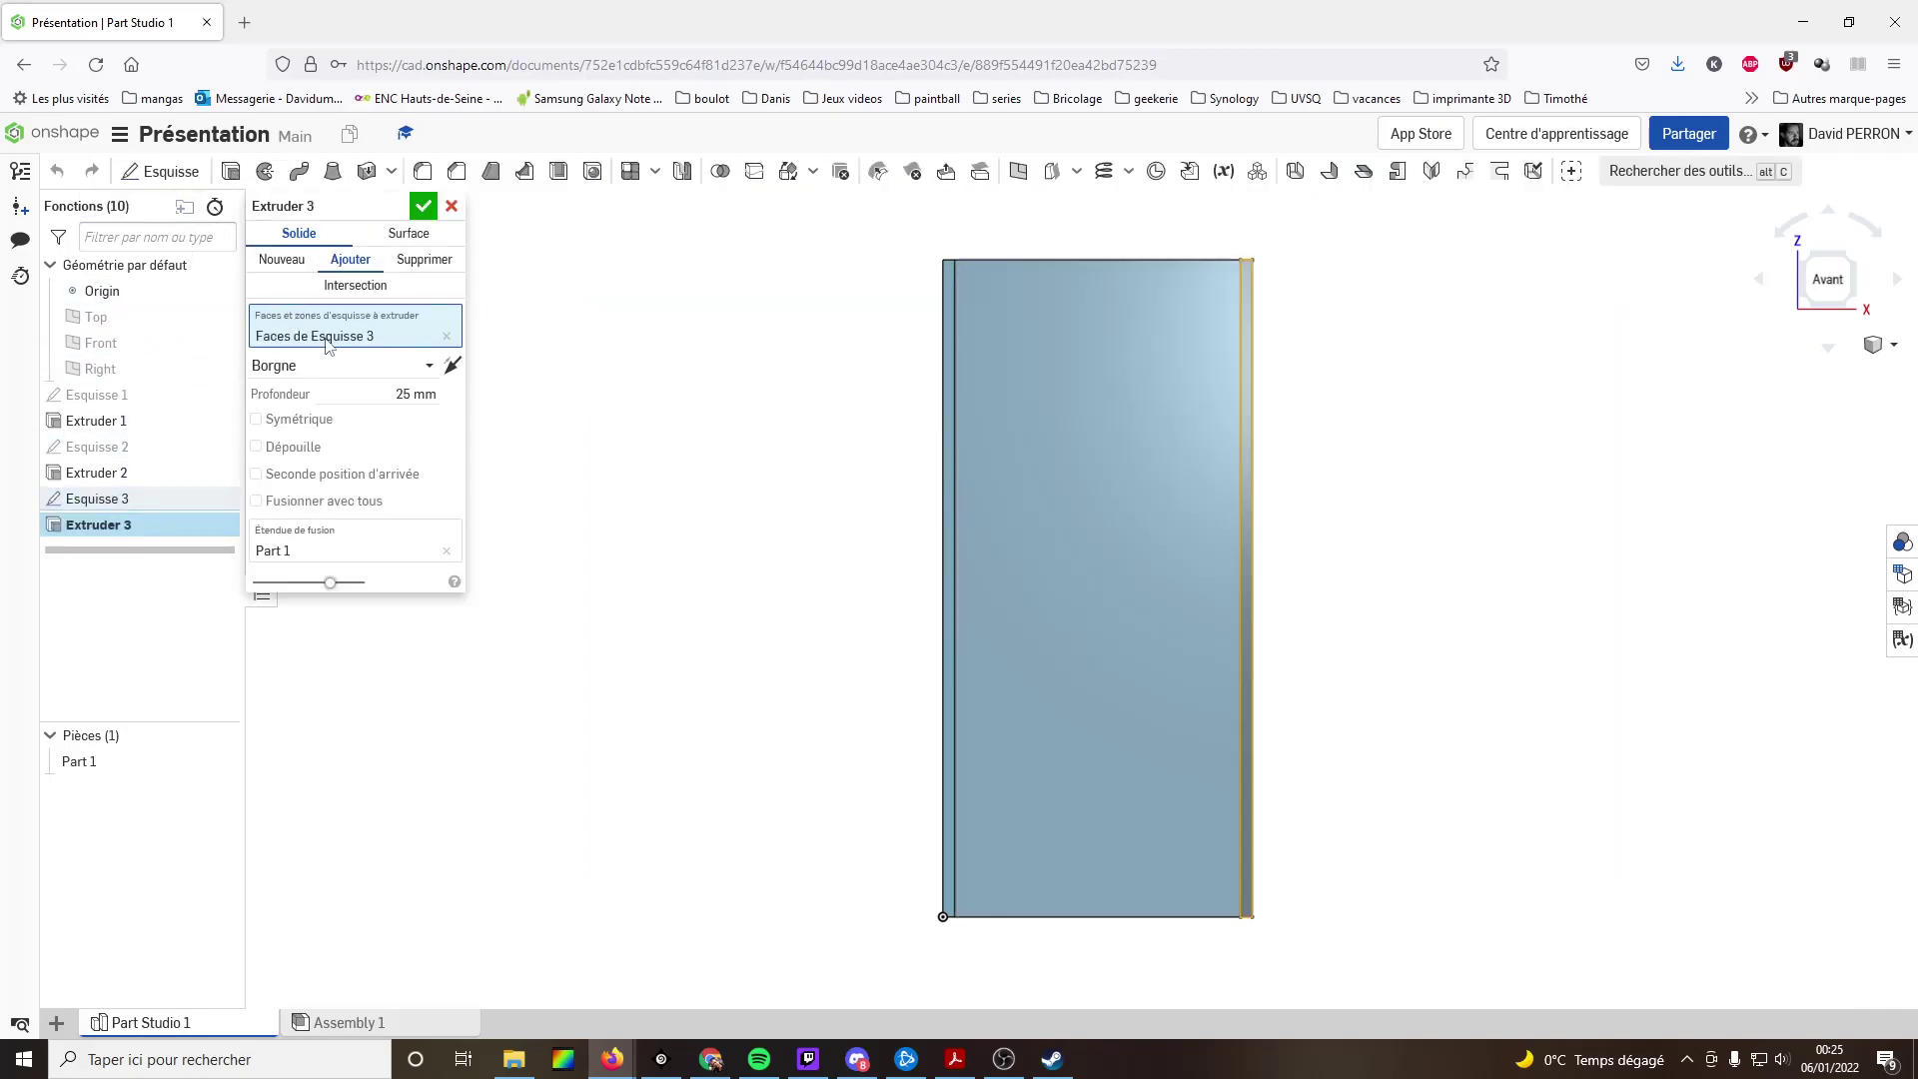
pyautogui.click(390, 386)
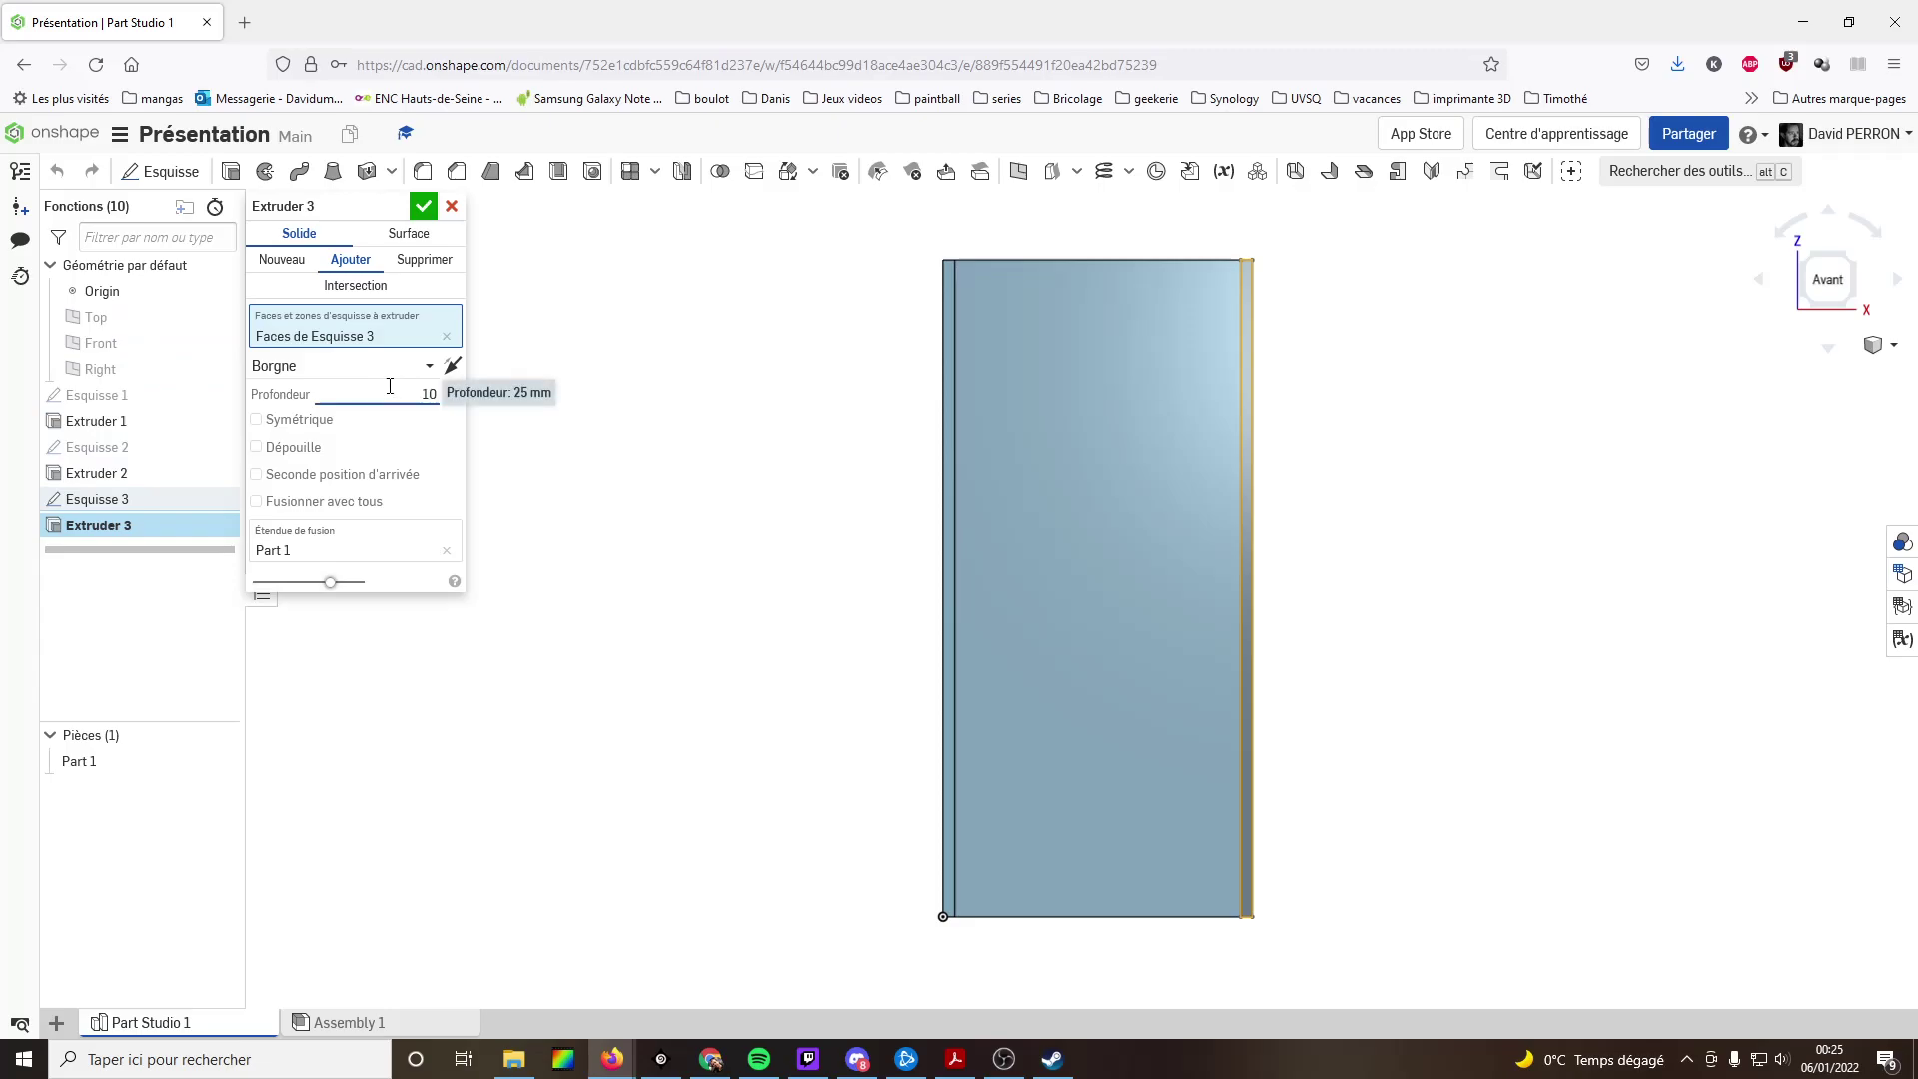
pyautogui.click(423, 206)
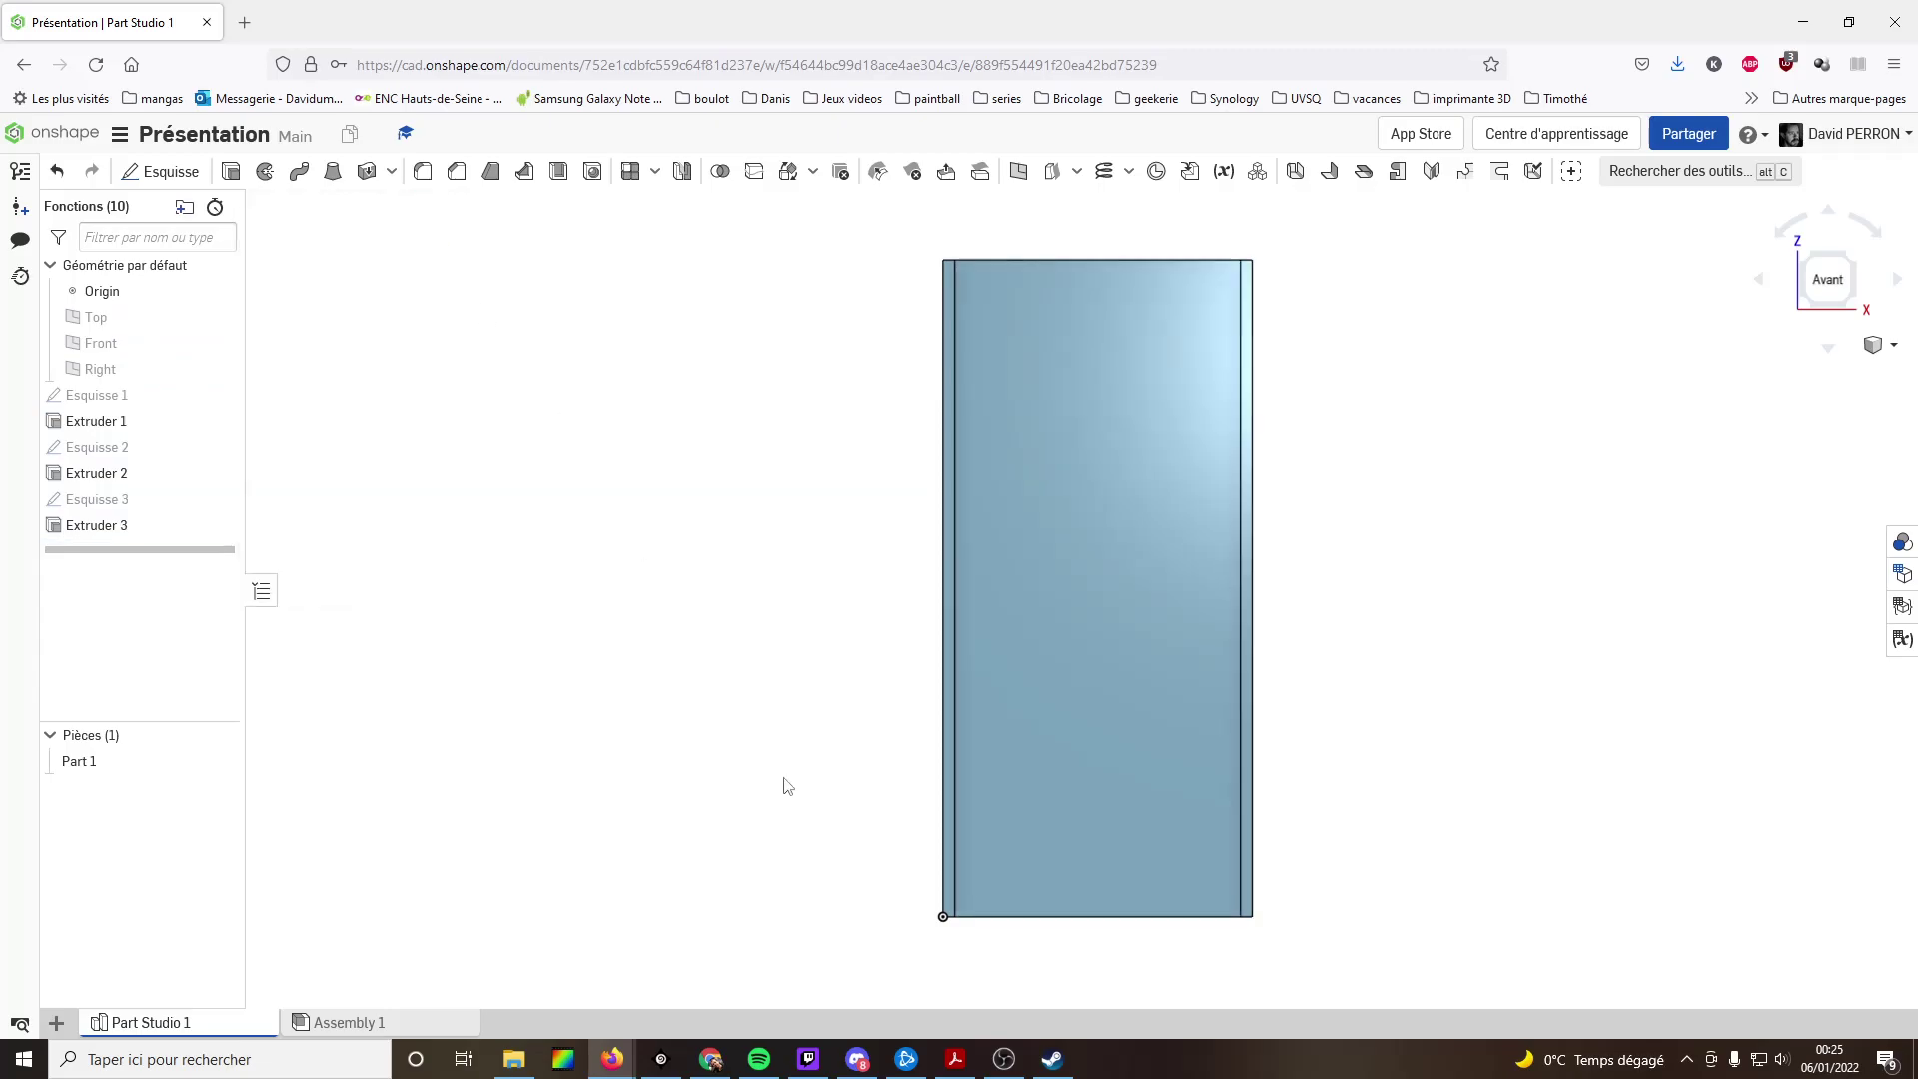
# - Sketch a rectangle about 5 mm high on the plate's front face, along its bottom edge between the two side walls
pyautogui.click(1038, 826)
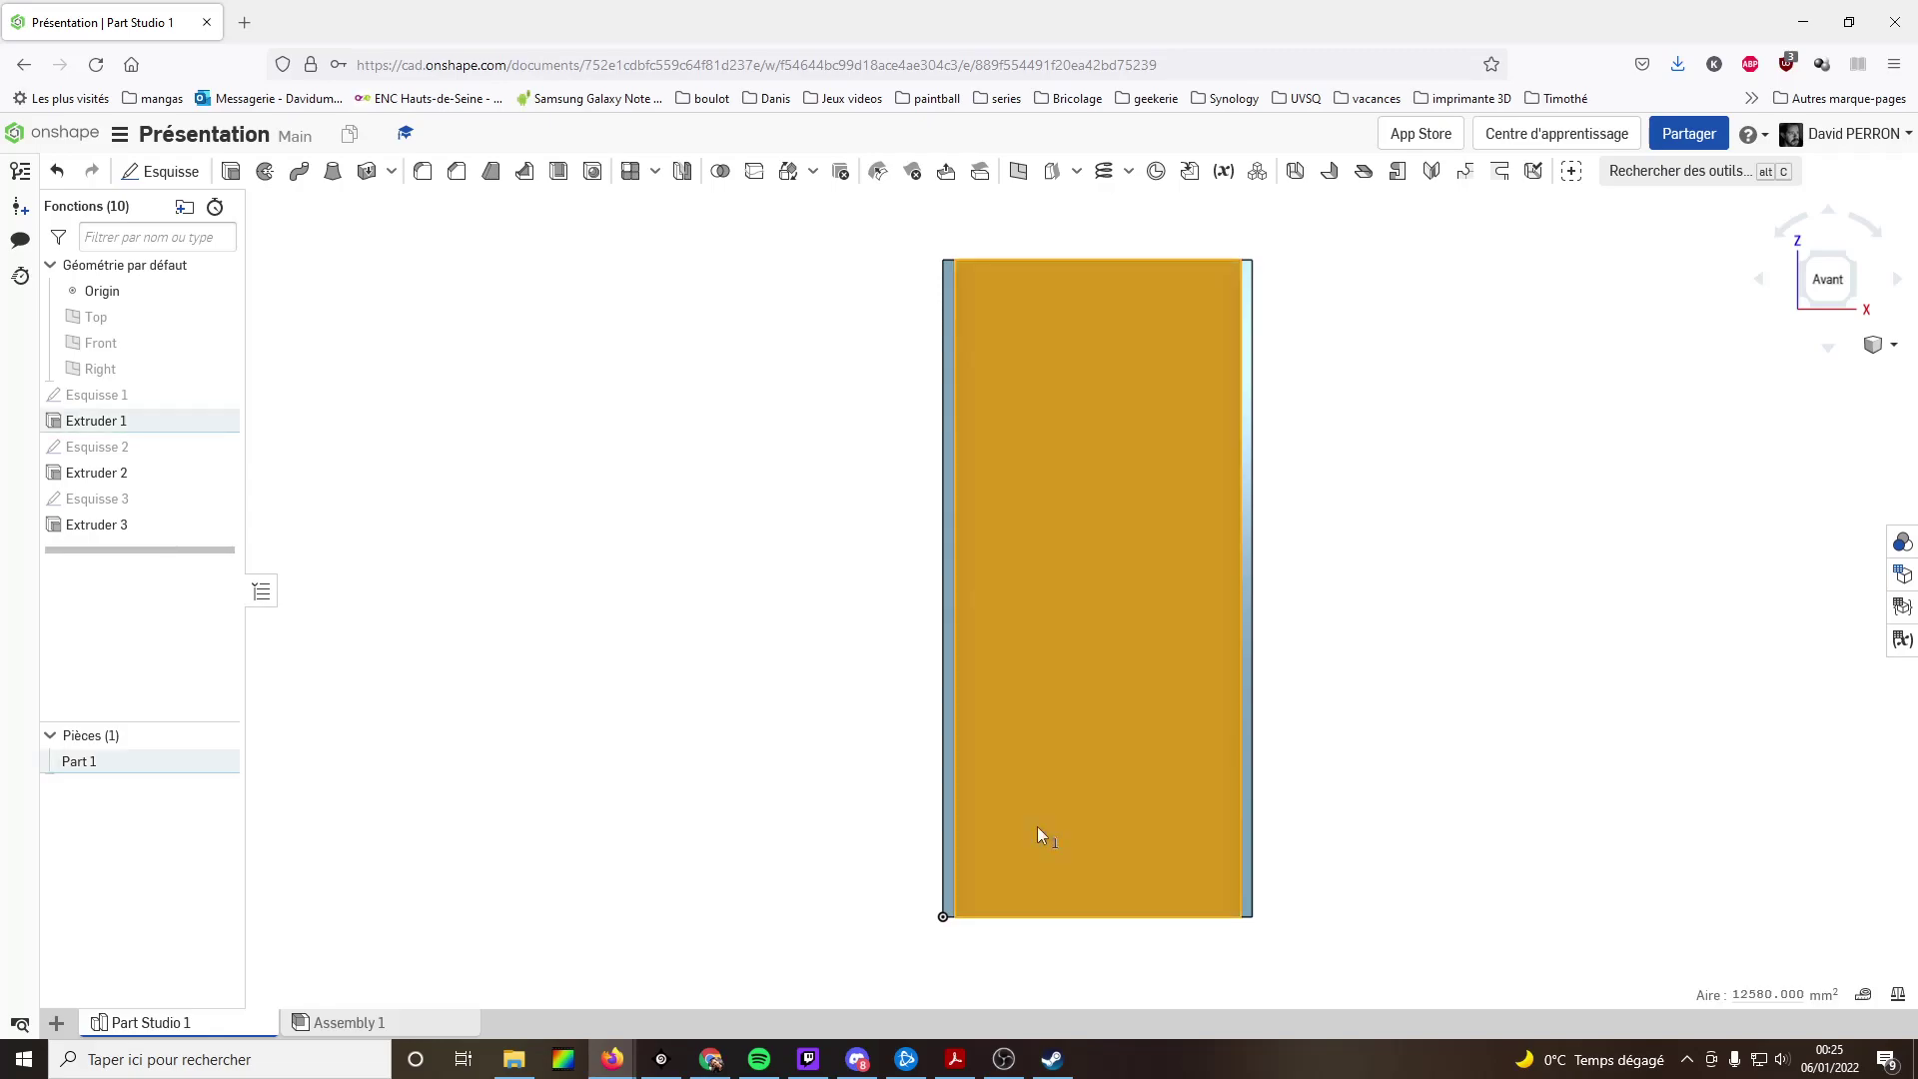
pyautogui.click(160, 171)
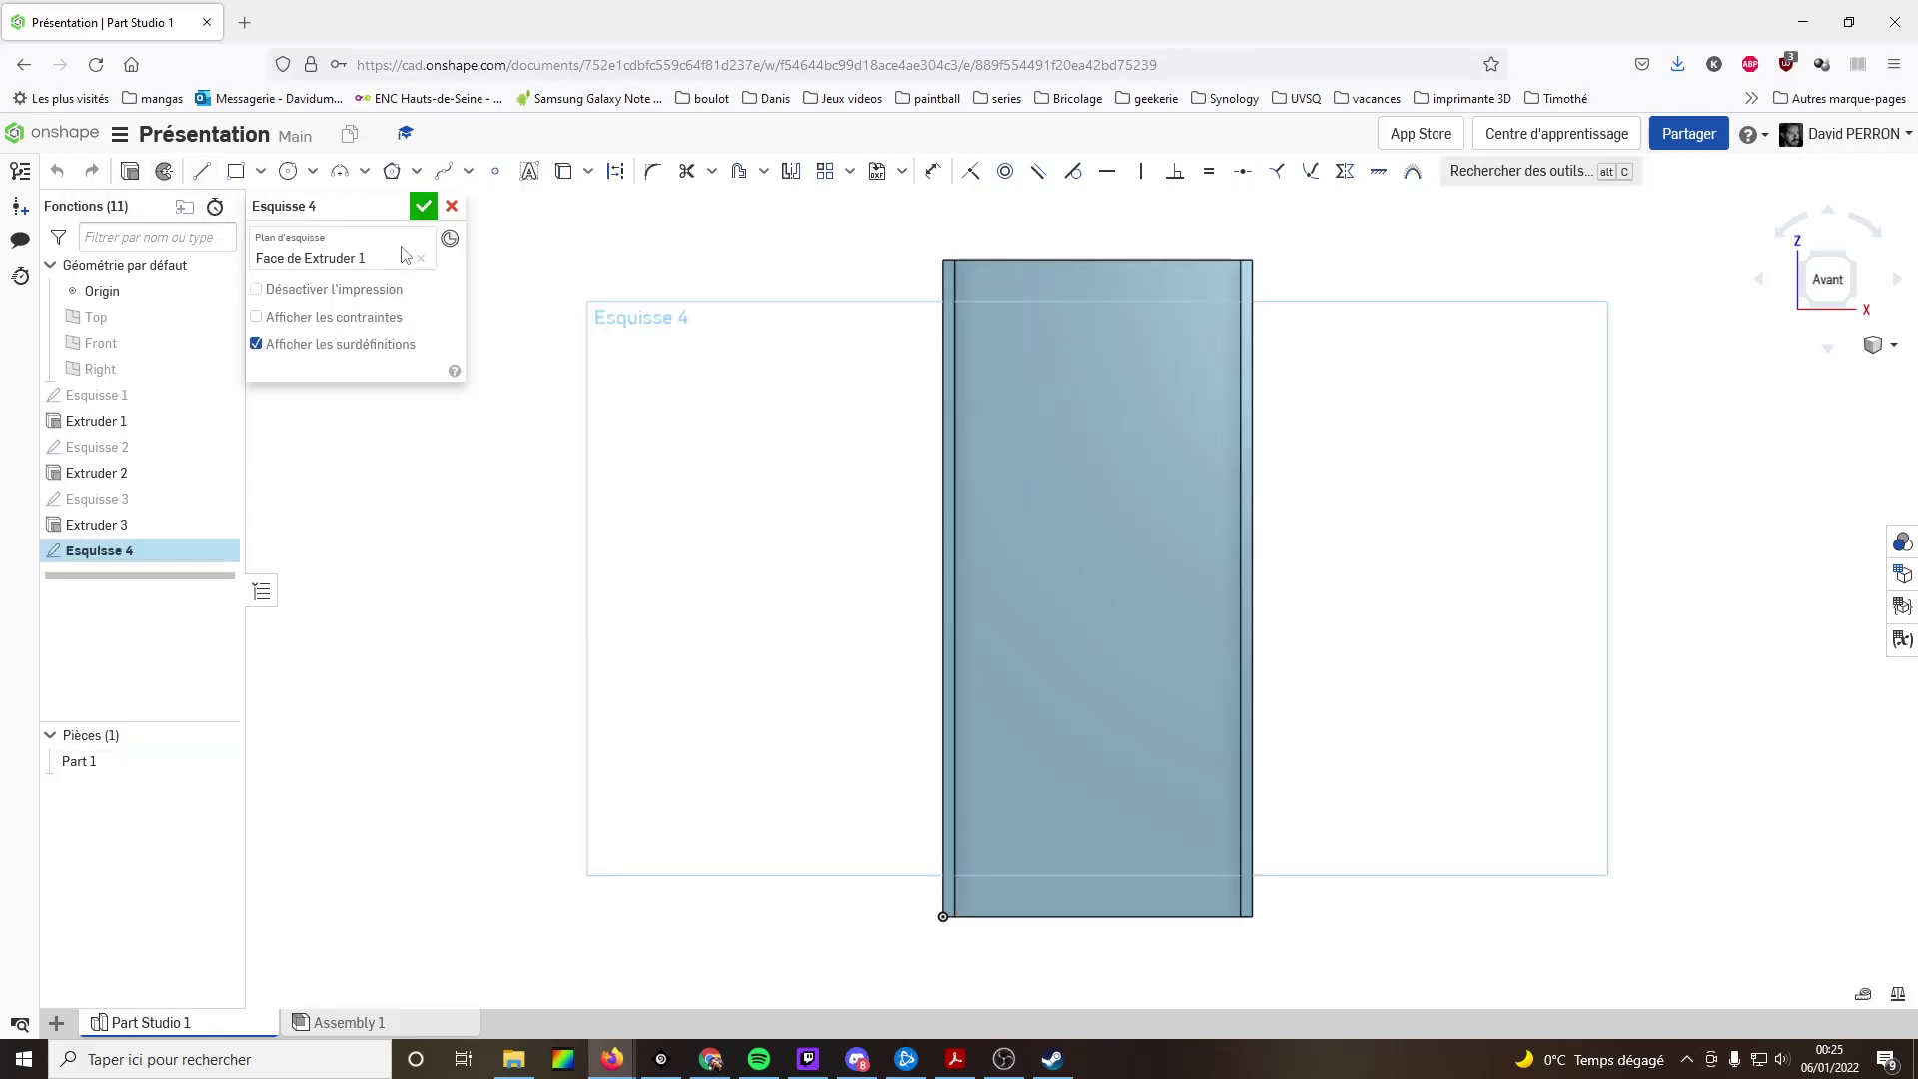
pyautogui.click(236, 171)
pyautogui.click(947, 916)
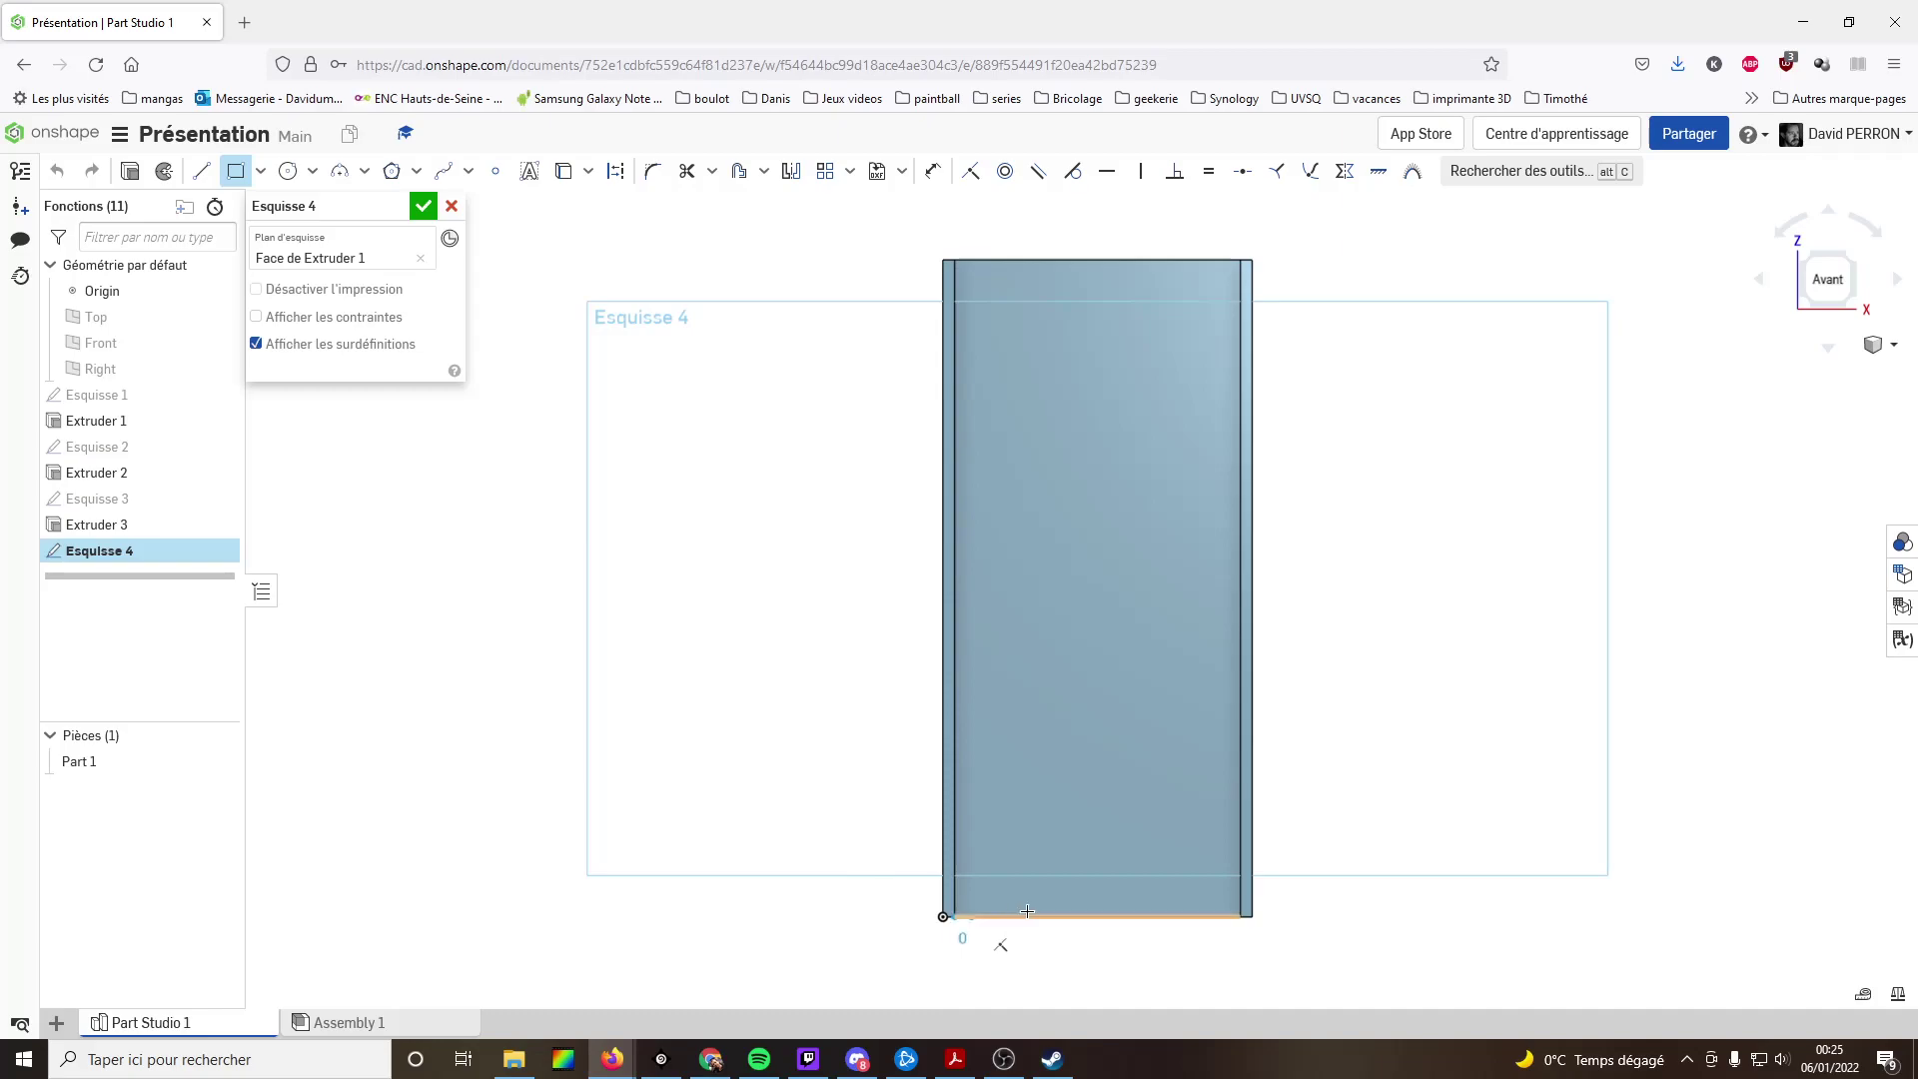
pyautogui.click(1237, 898)
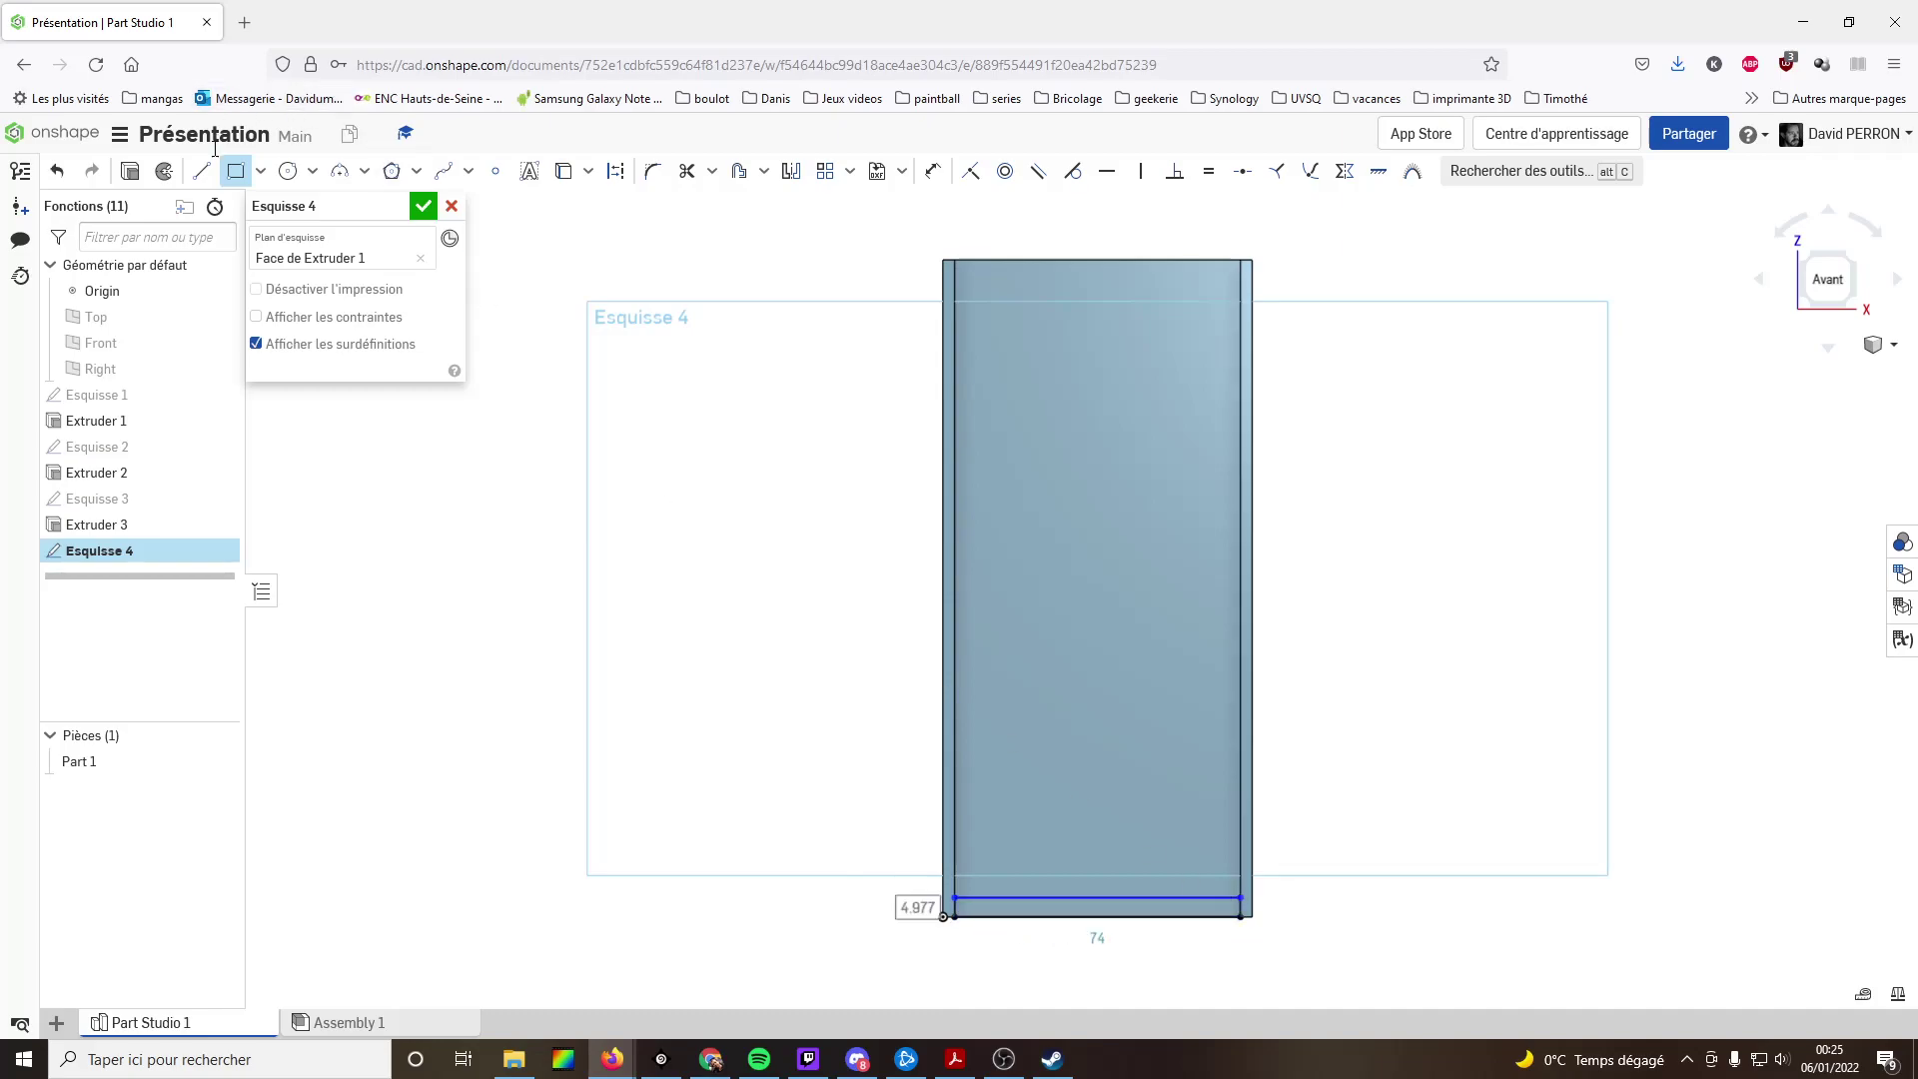
# - Dimension the bottom rectangle's height to 3 mm
pyautogui.click(933, 170)
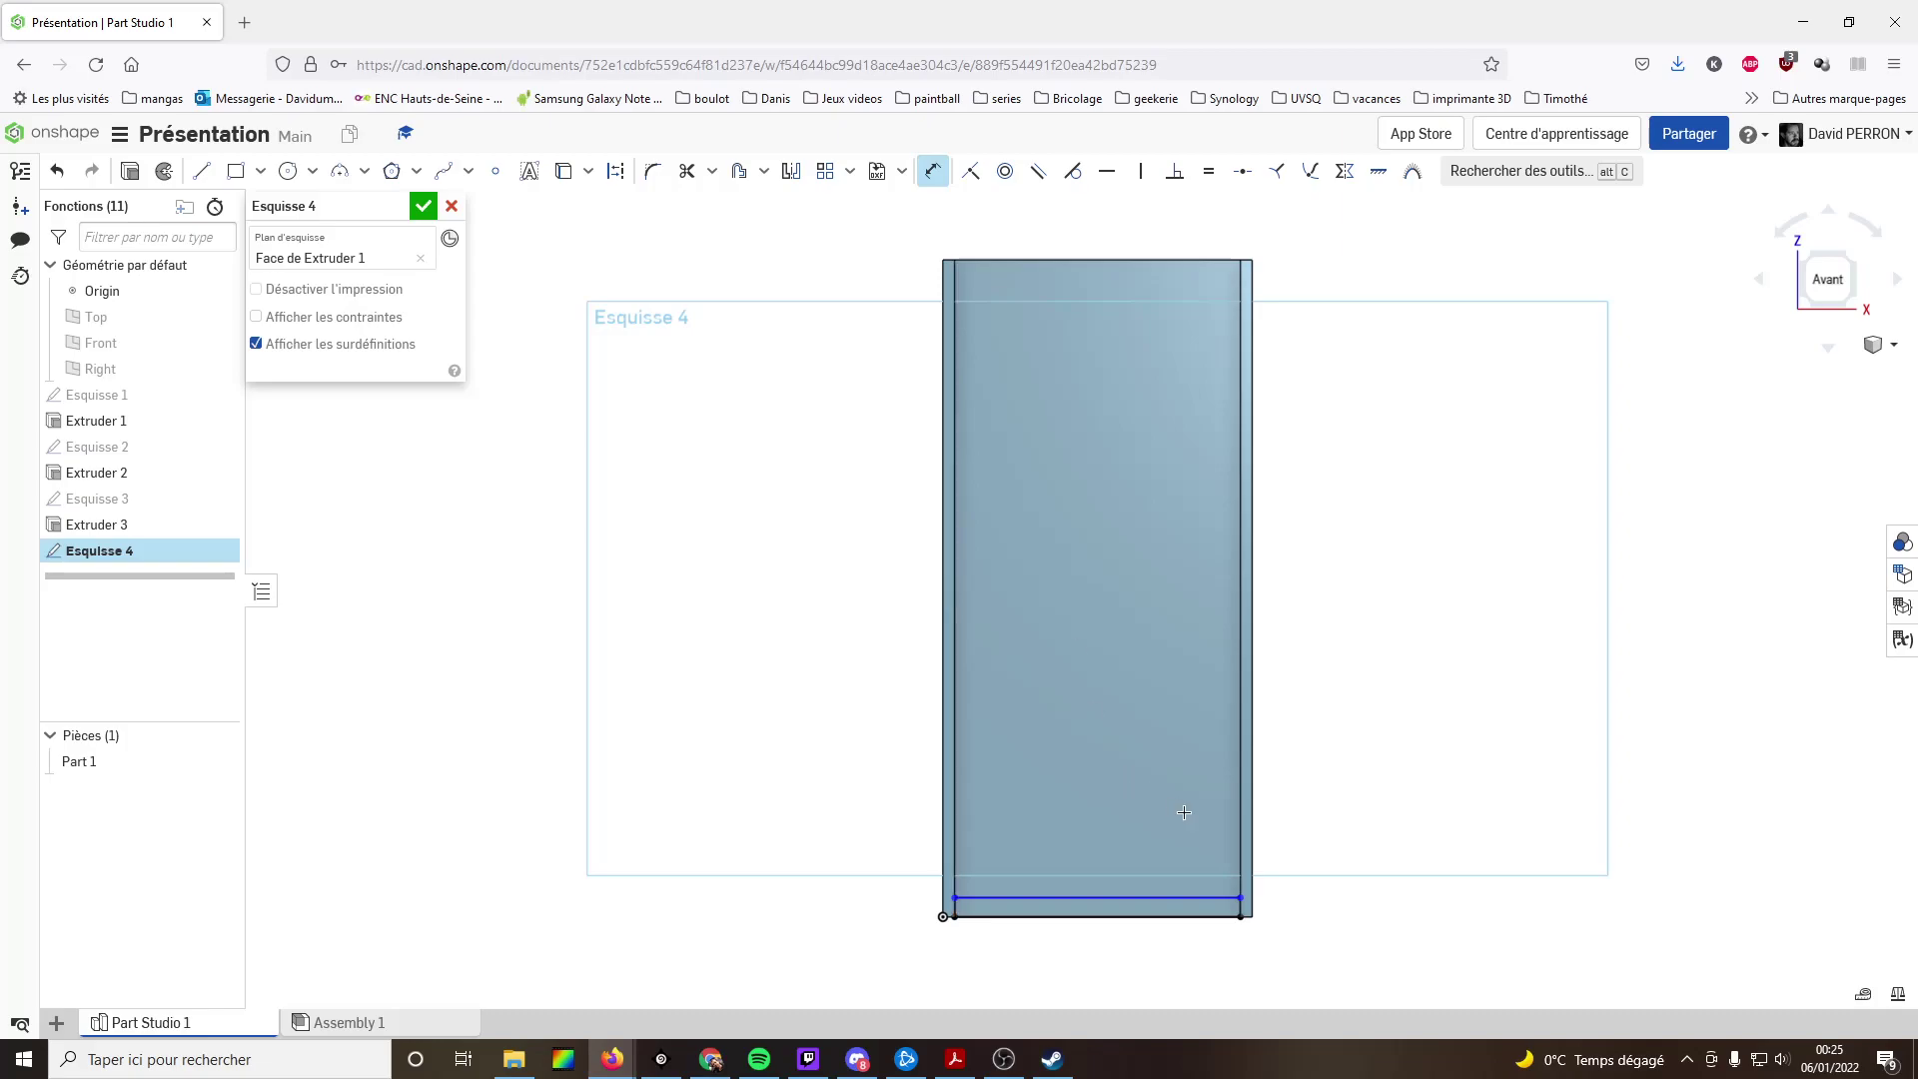
pyautogui.click(1240, 907)
pyautogui.click(1318, 906)
pyautogui.write('3')
pyautogui.press('Return')
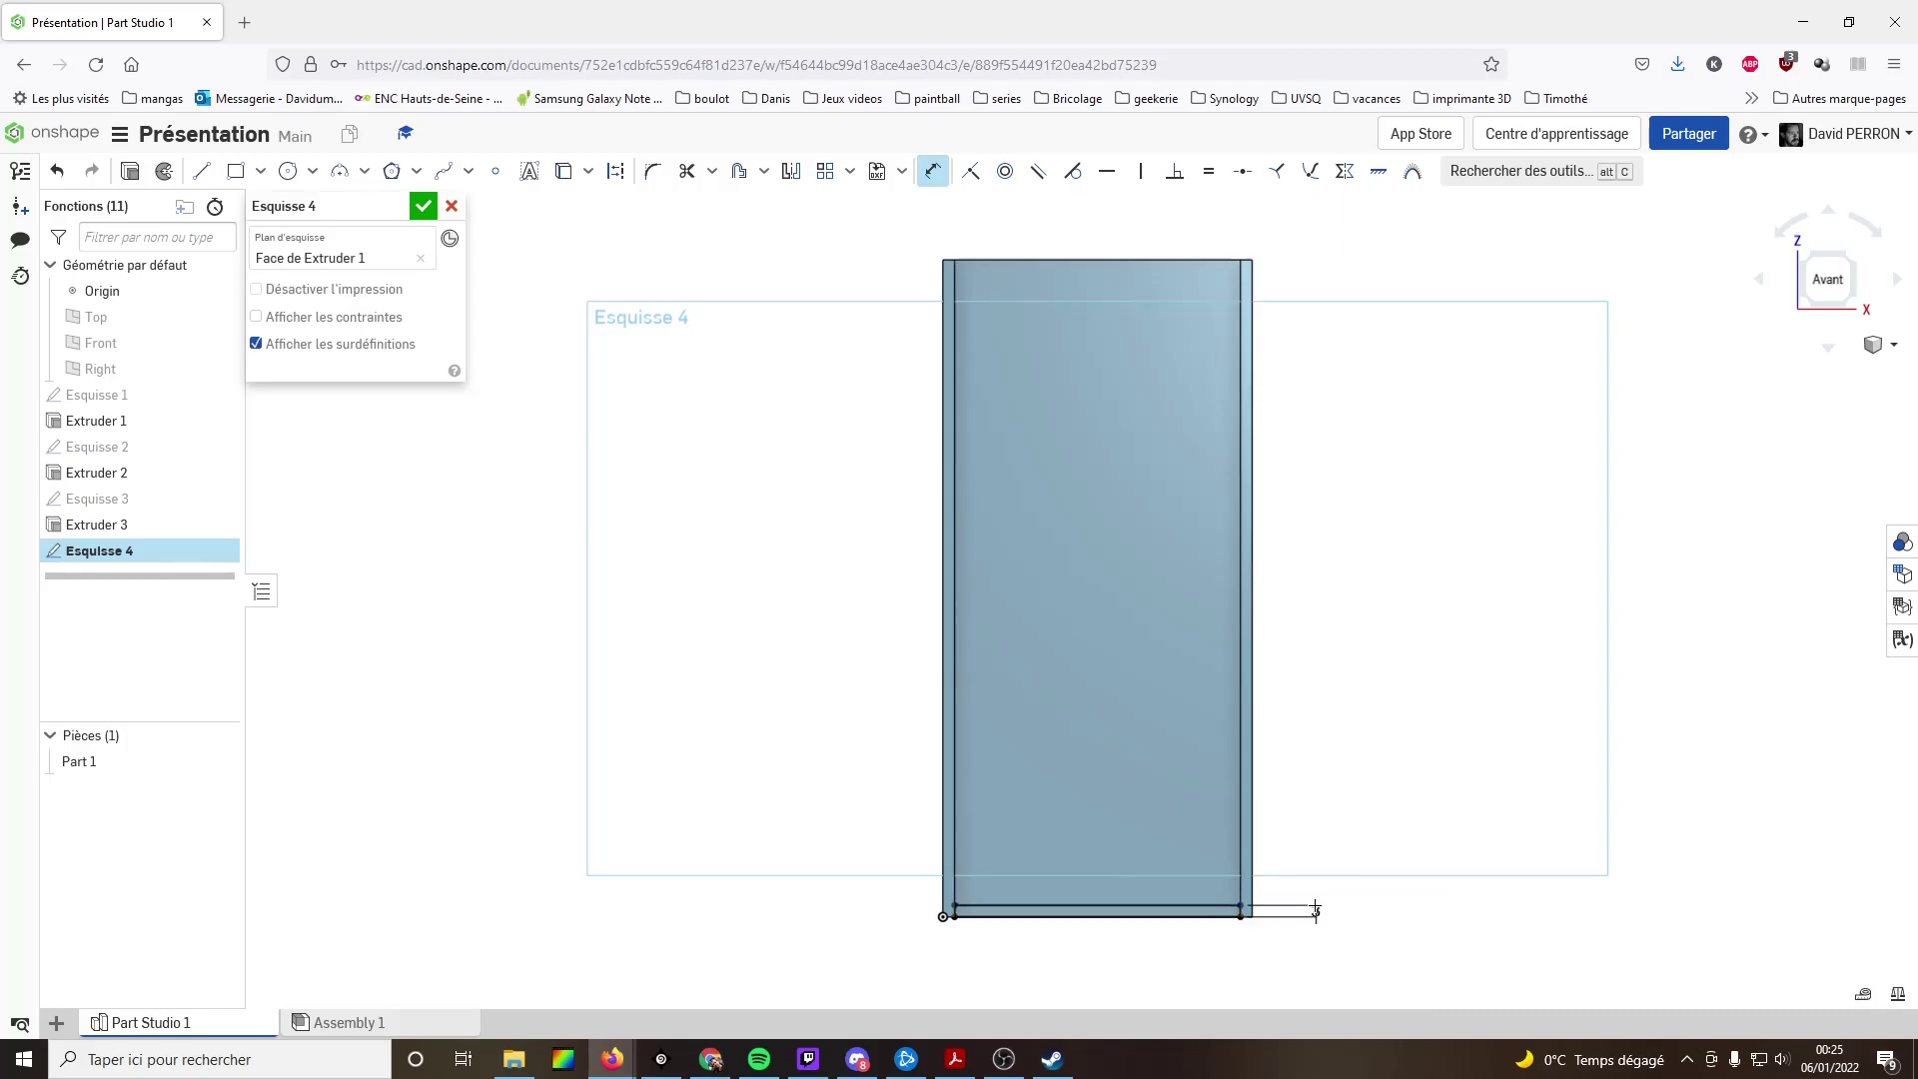
# - Extrude the bottom strip 10 mm as an addition to the plate, joining the two side walls
pyautogui.click(130, 171)
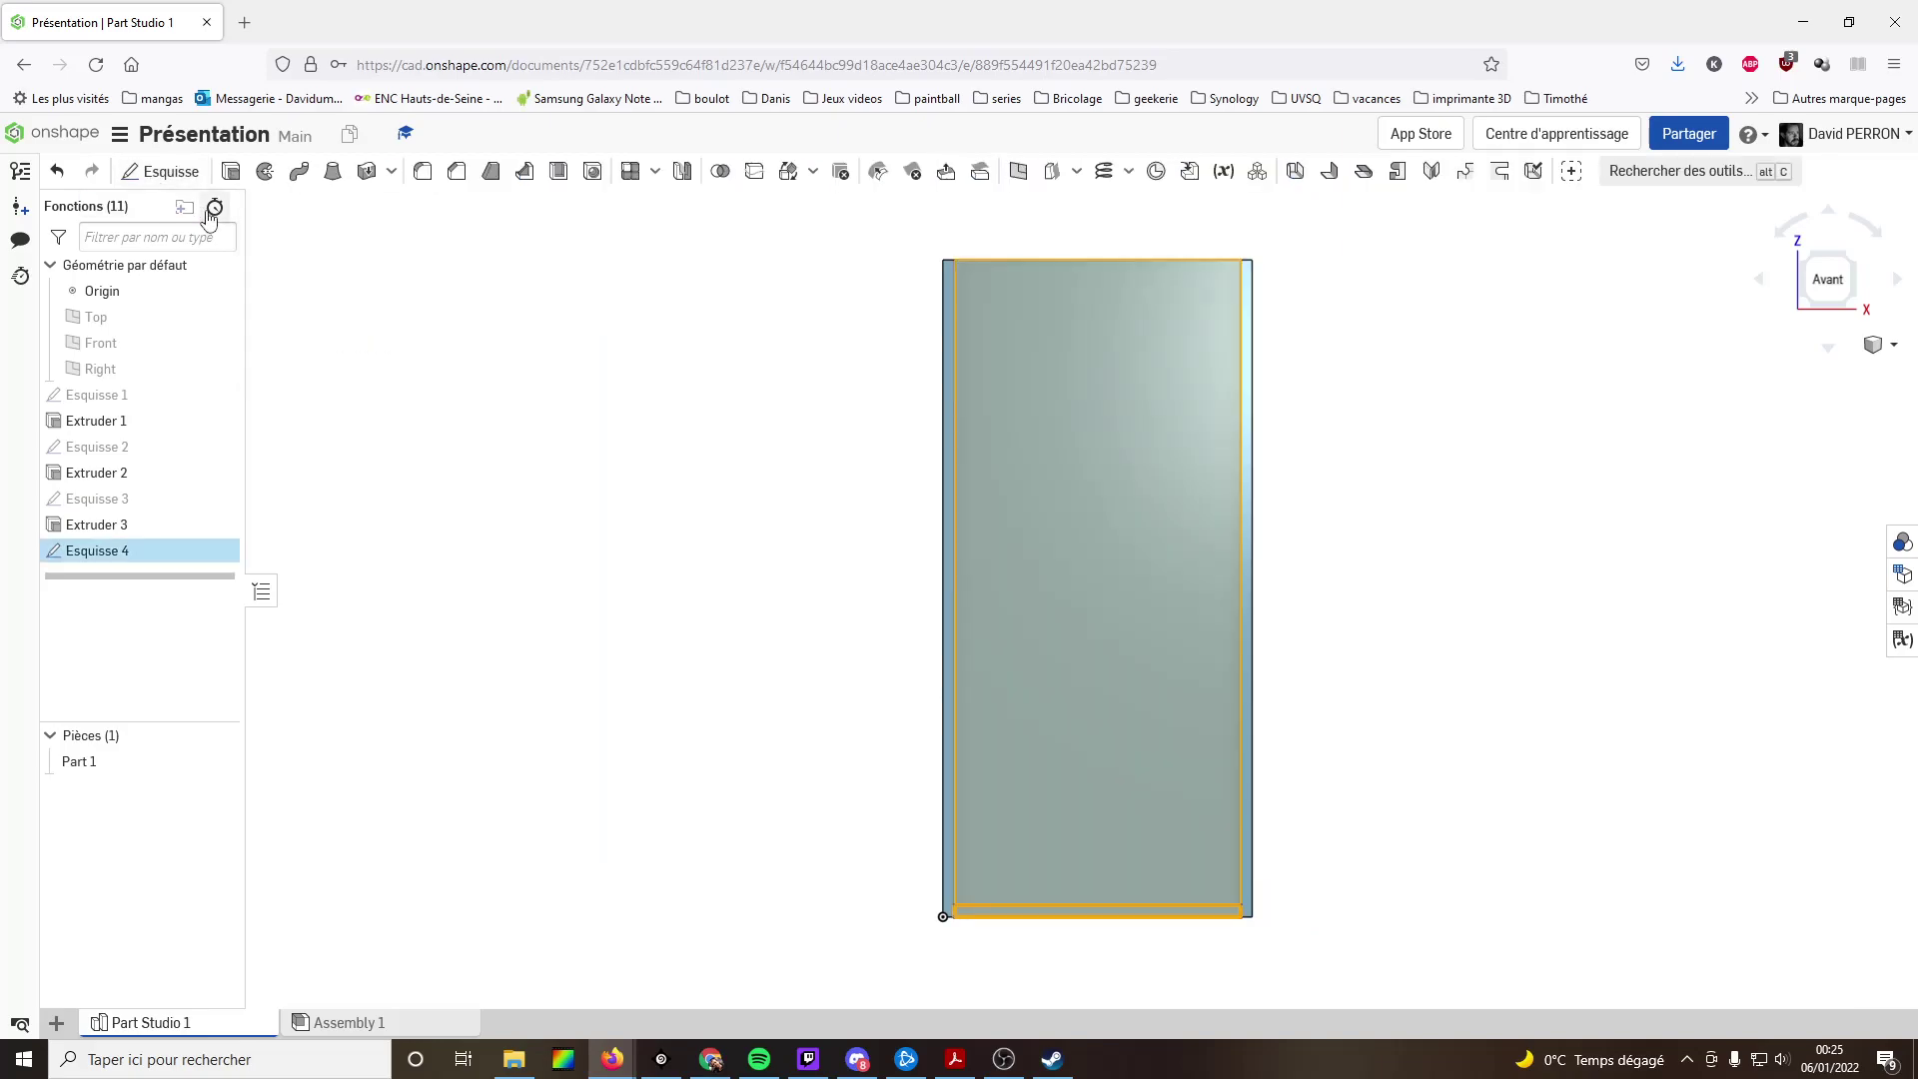
pyautogui.click(393, 390)
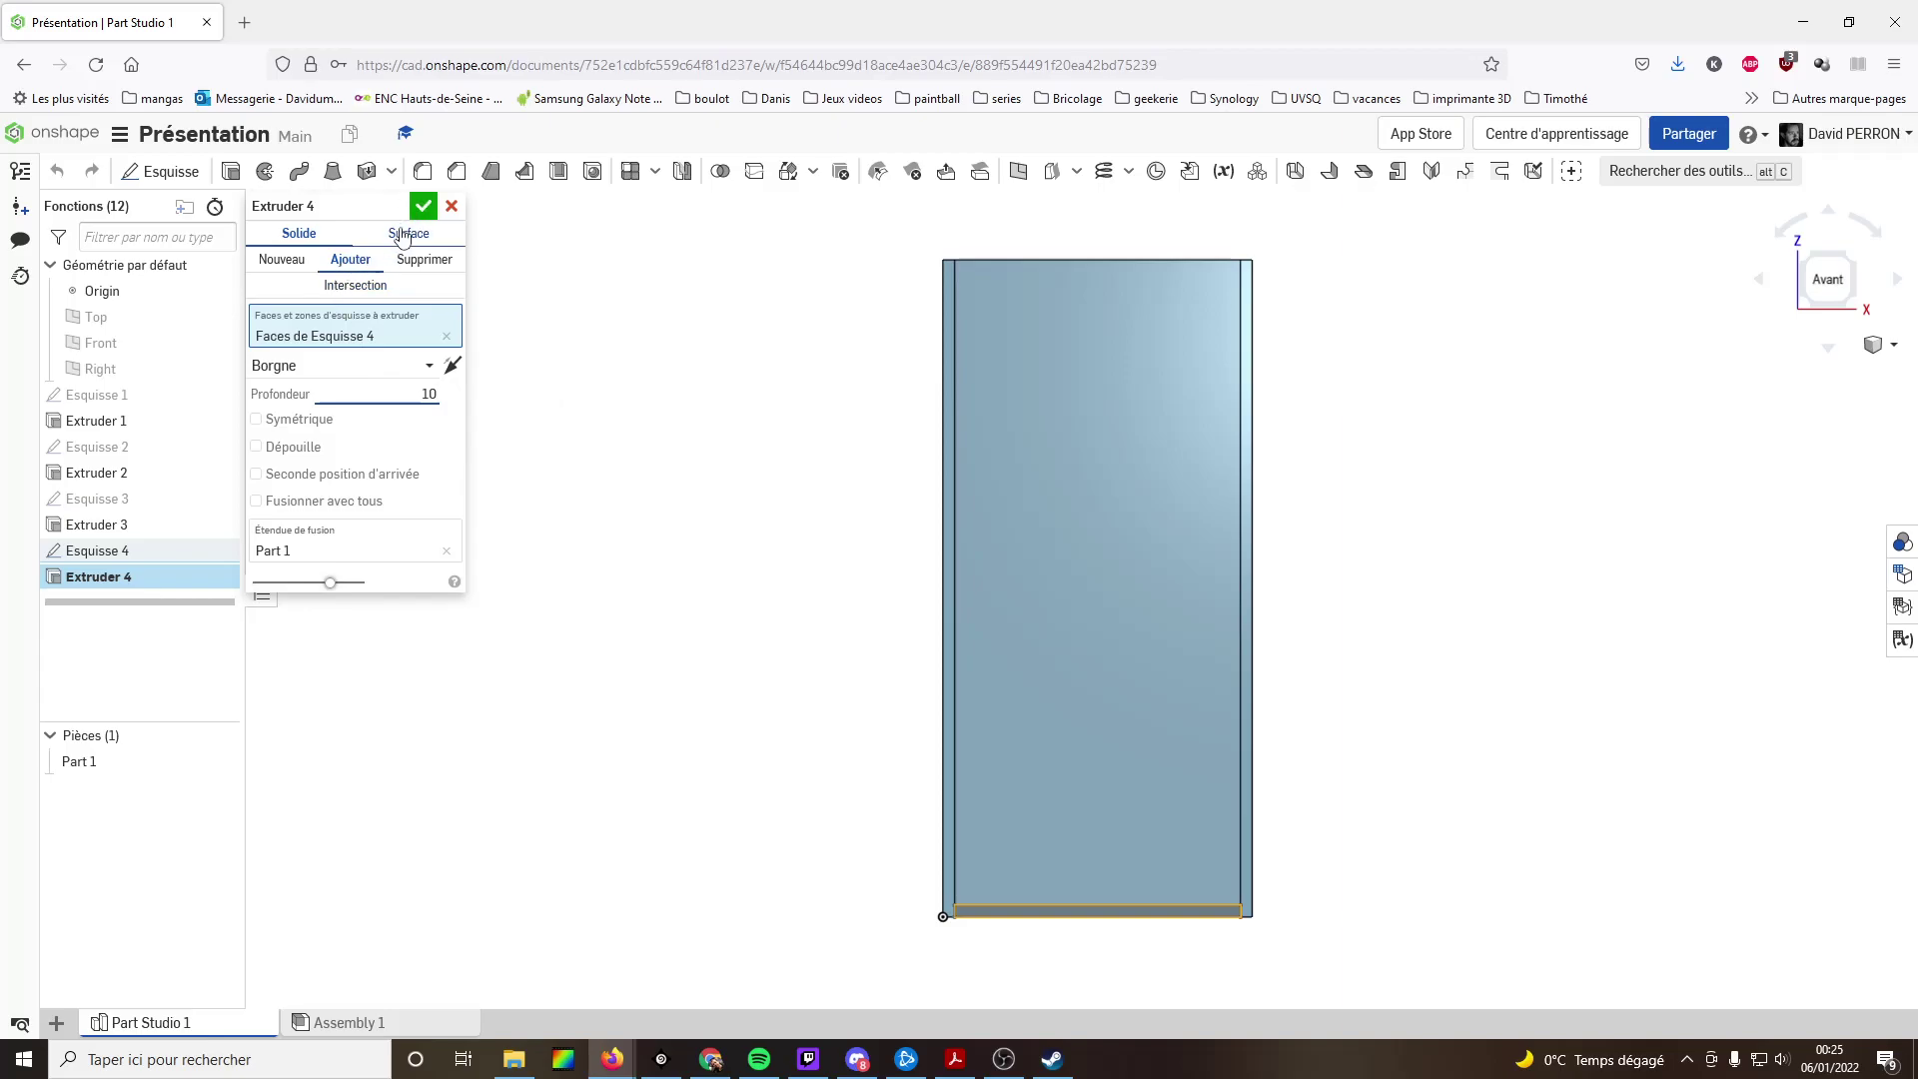
pyautogui.click(423, 207)
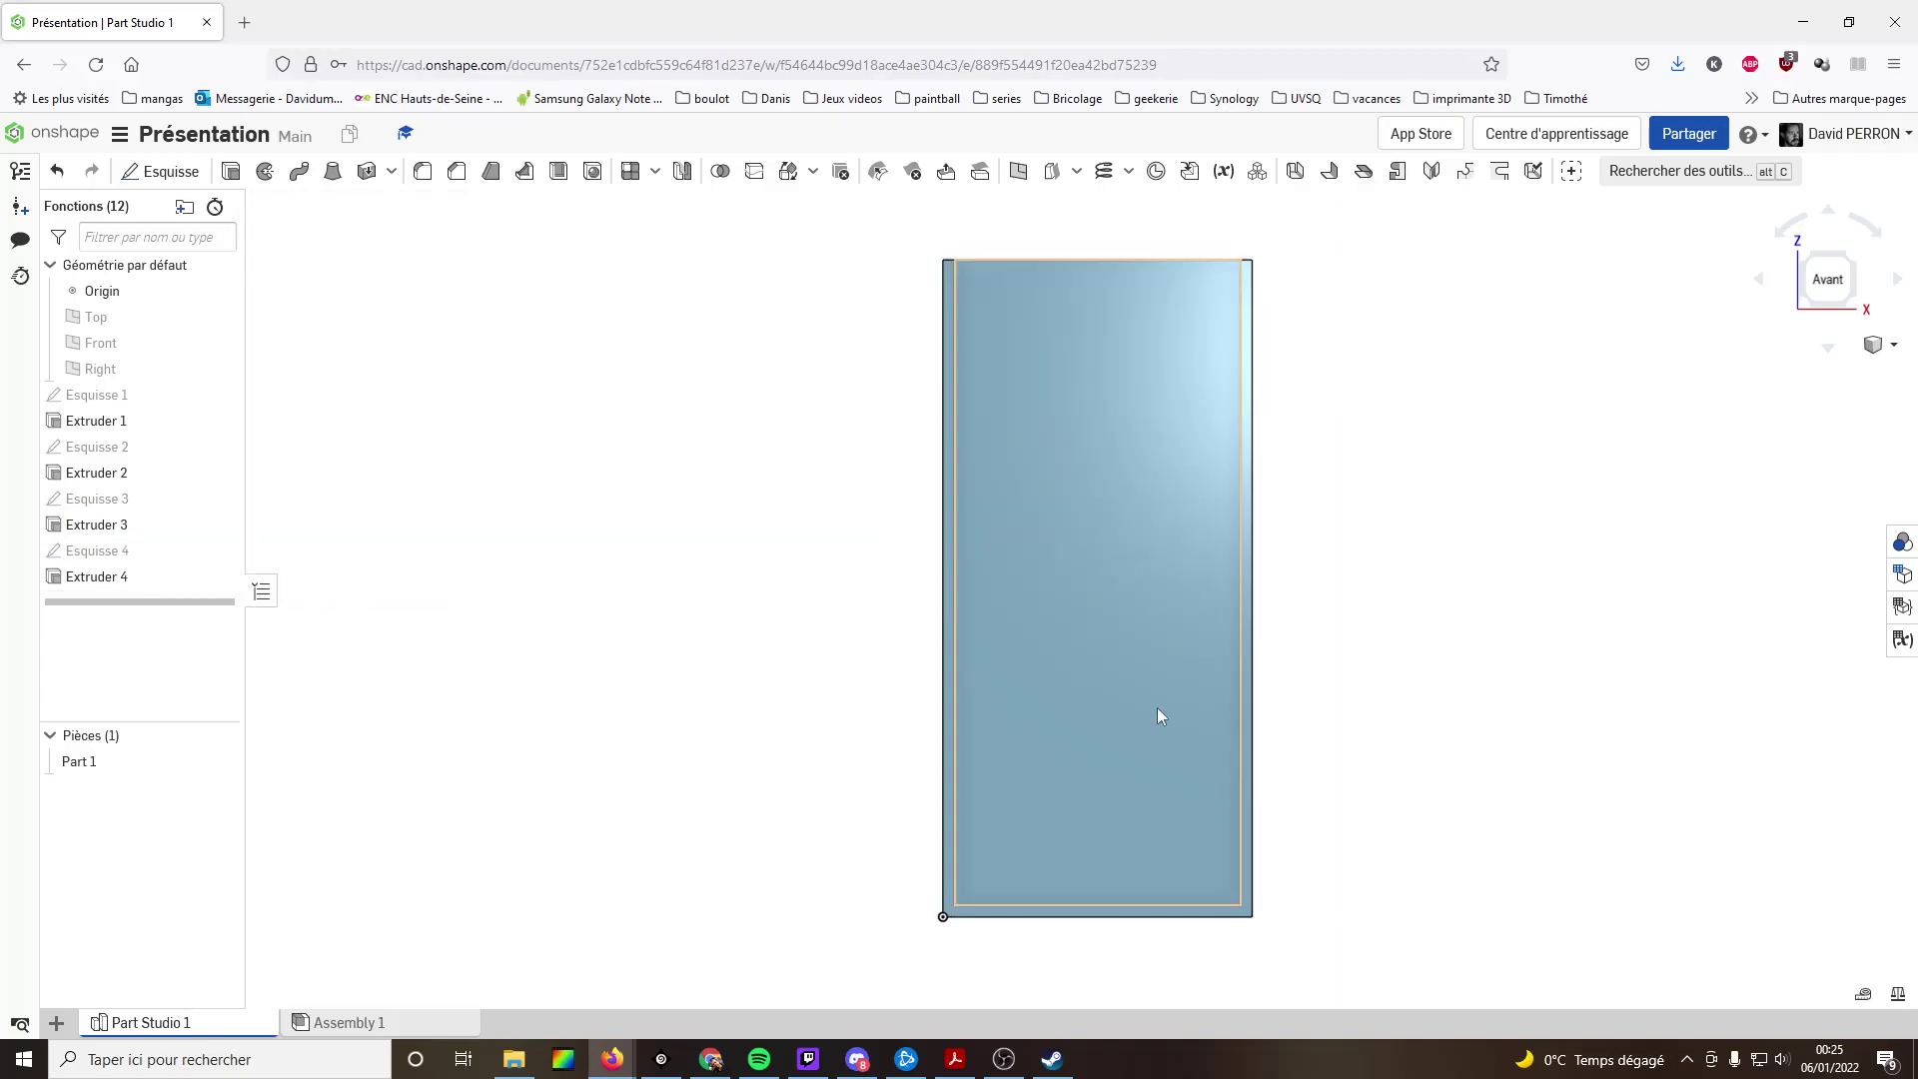
# - Sketch a full-height rectangle about 20 mm wide on the front face of the walls, starting at the left wall's outer edge
pyautogui.moveTo(1393, 716)
pyautogui.mouseDown(button='right')
pyautogui.moveTo(1315, 720)
pyautogui.moveTo(1396, 703)
pyautogui.mouseUp(button='right')
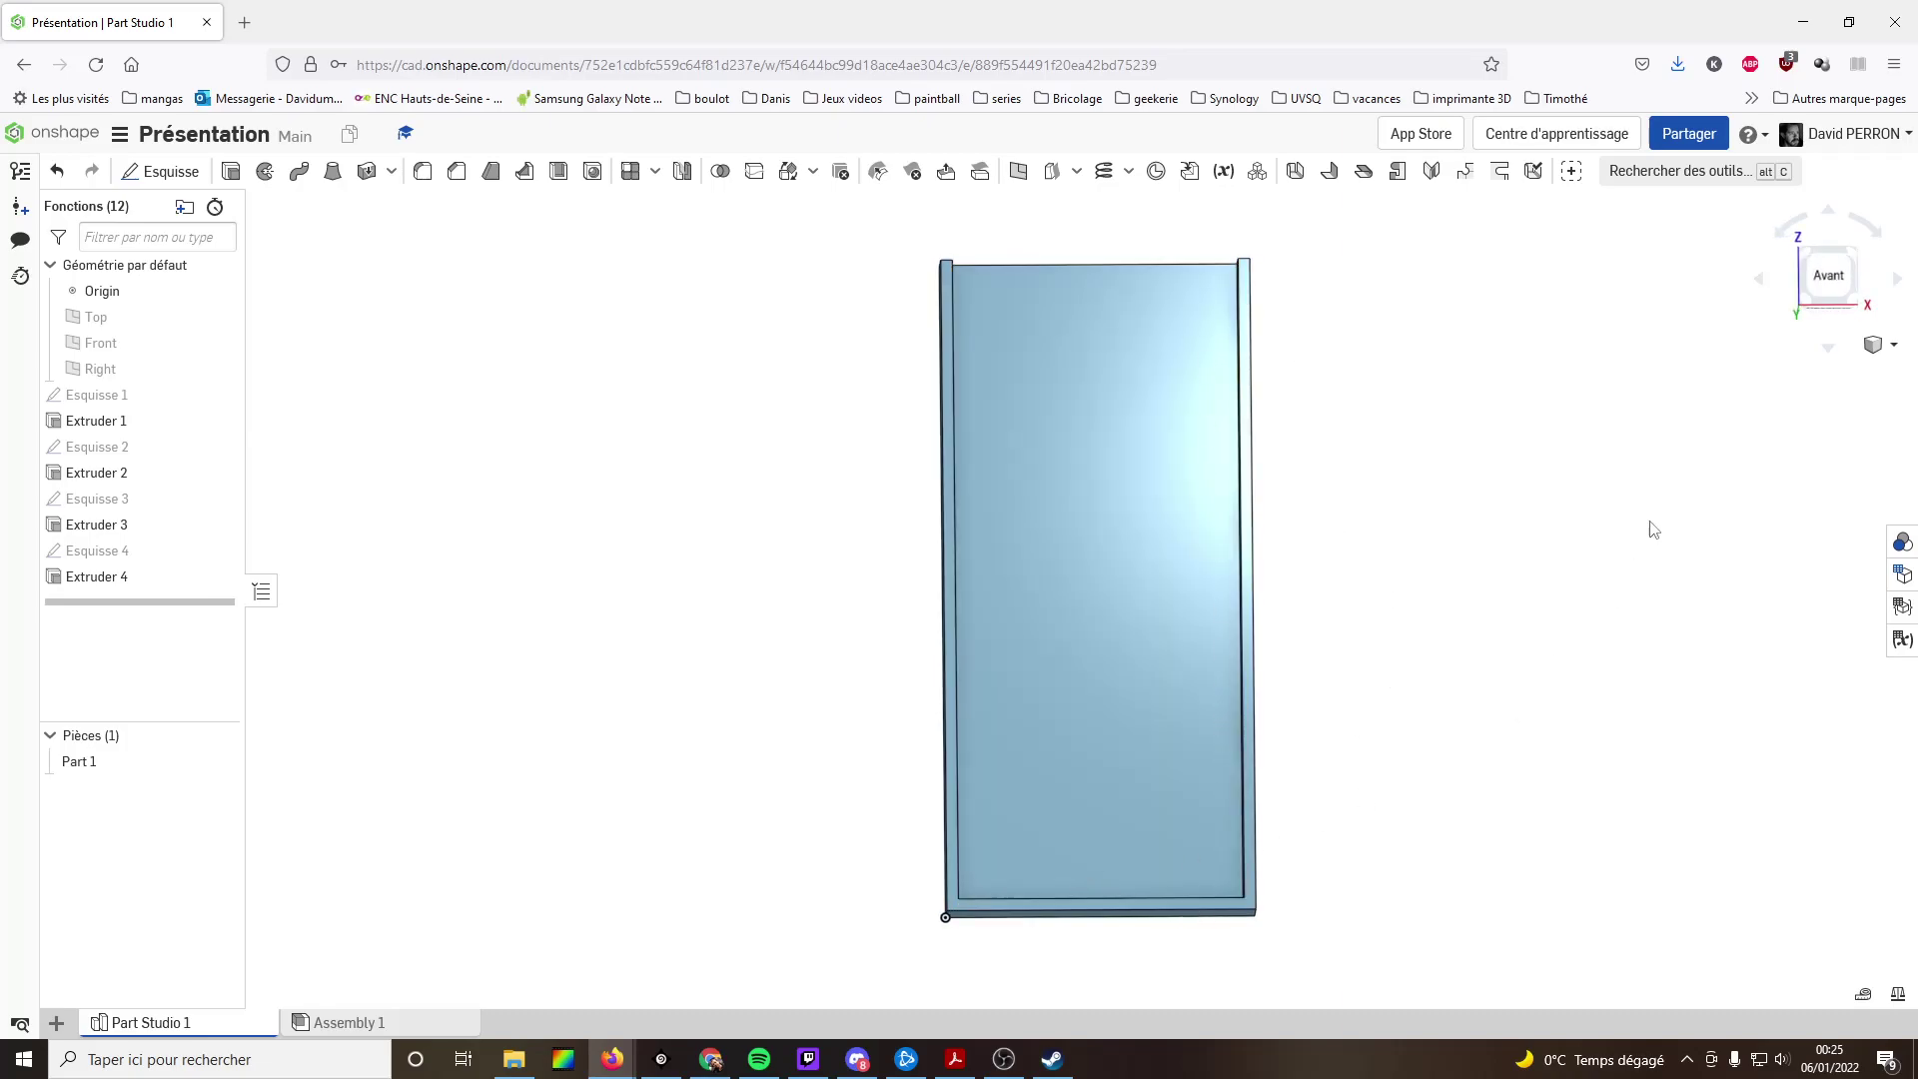
pyautogui.click(1792, 279)
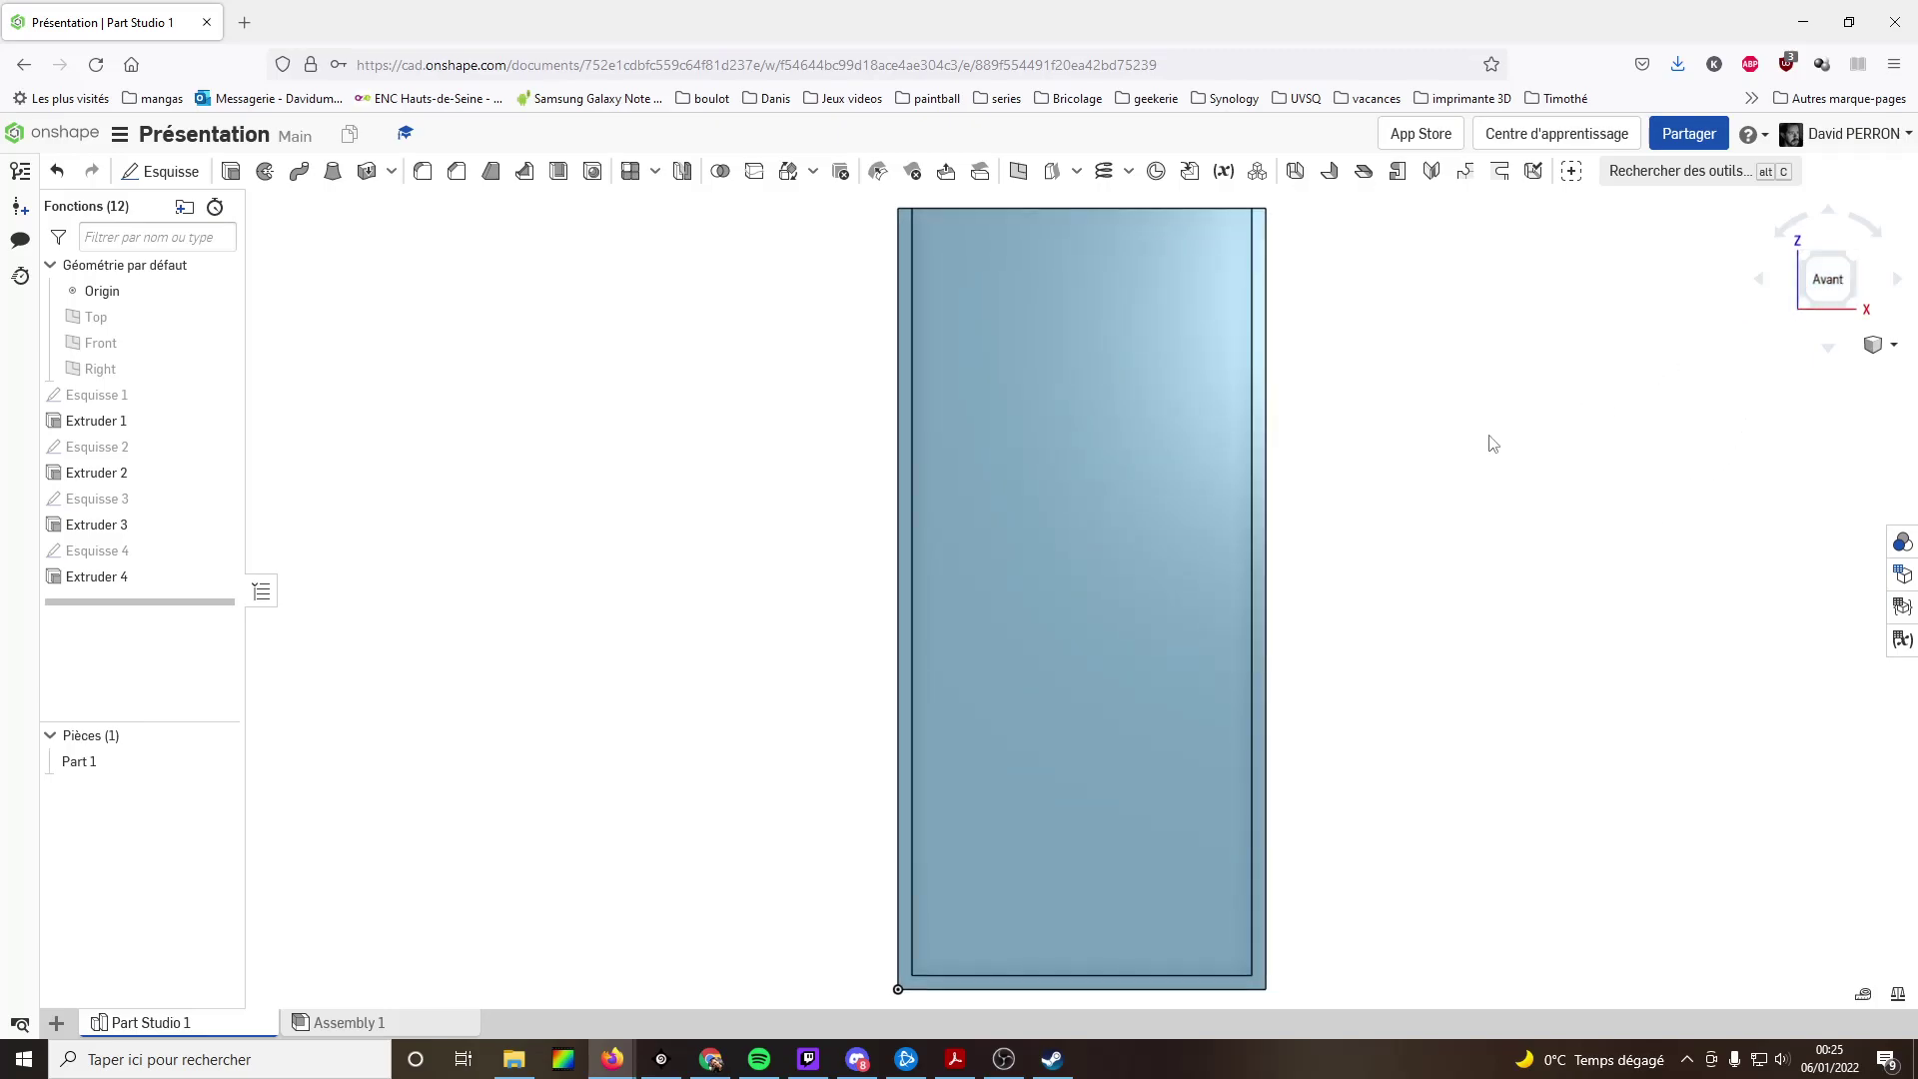
pyautogui.scroll(-2, 775, 704)
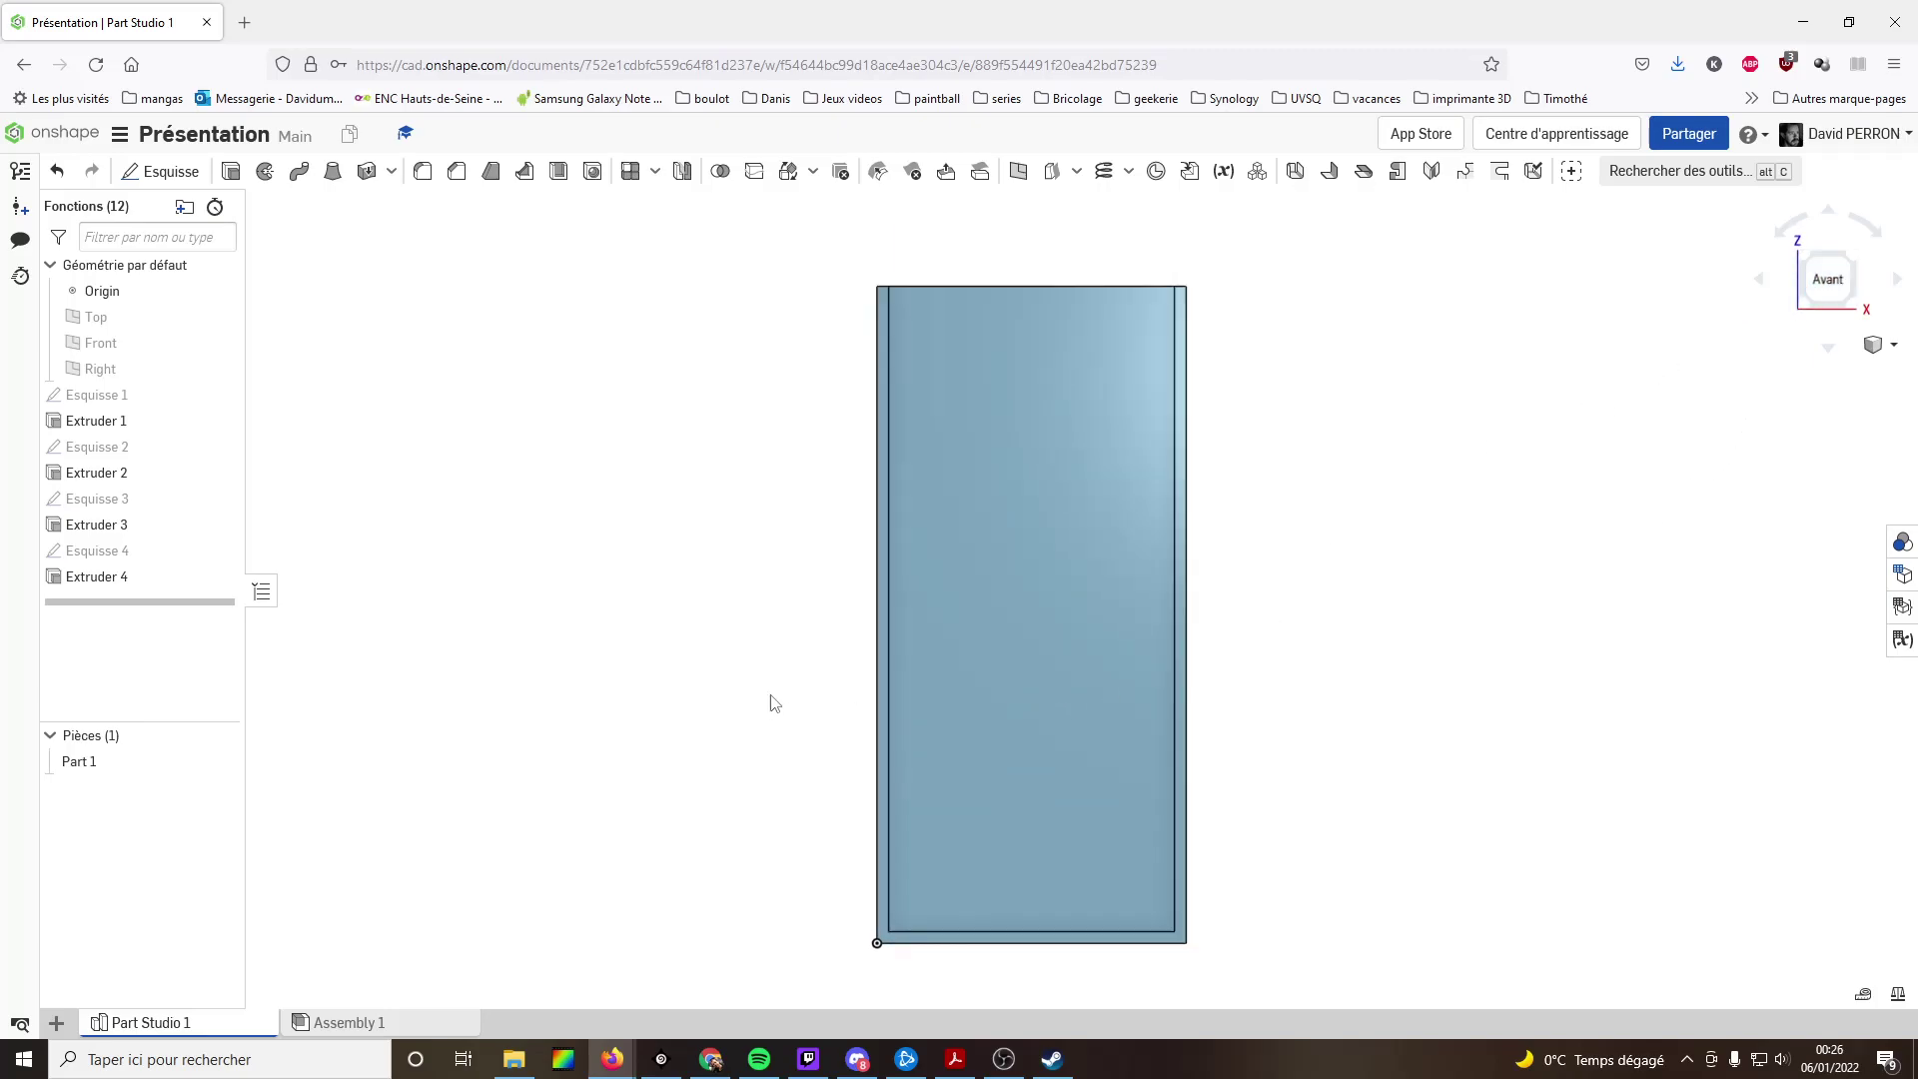
pyautogui.click(884, 494)
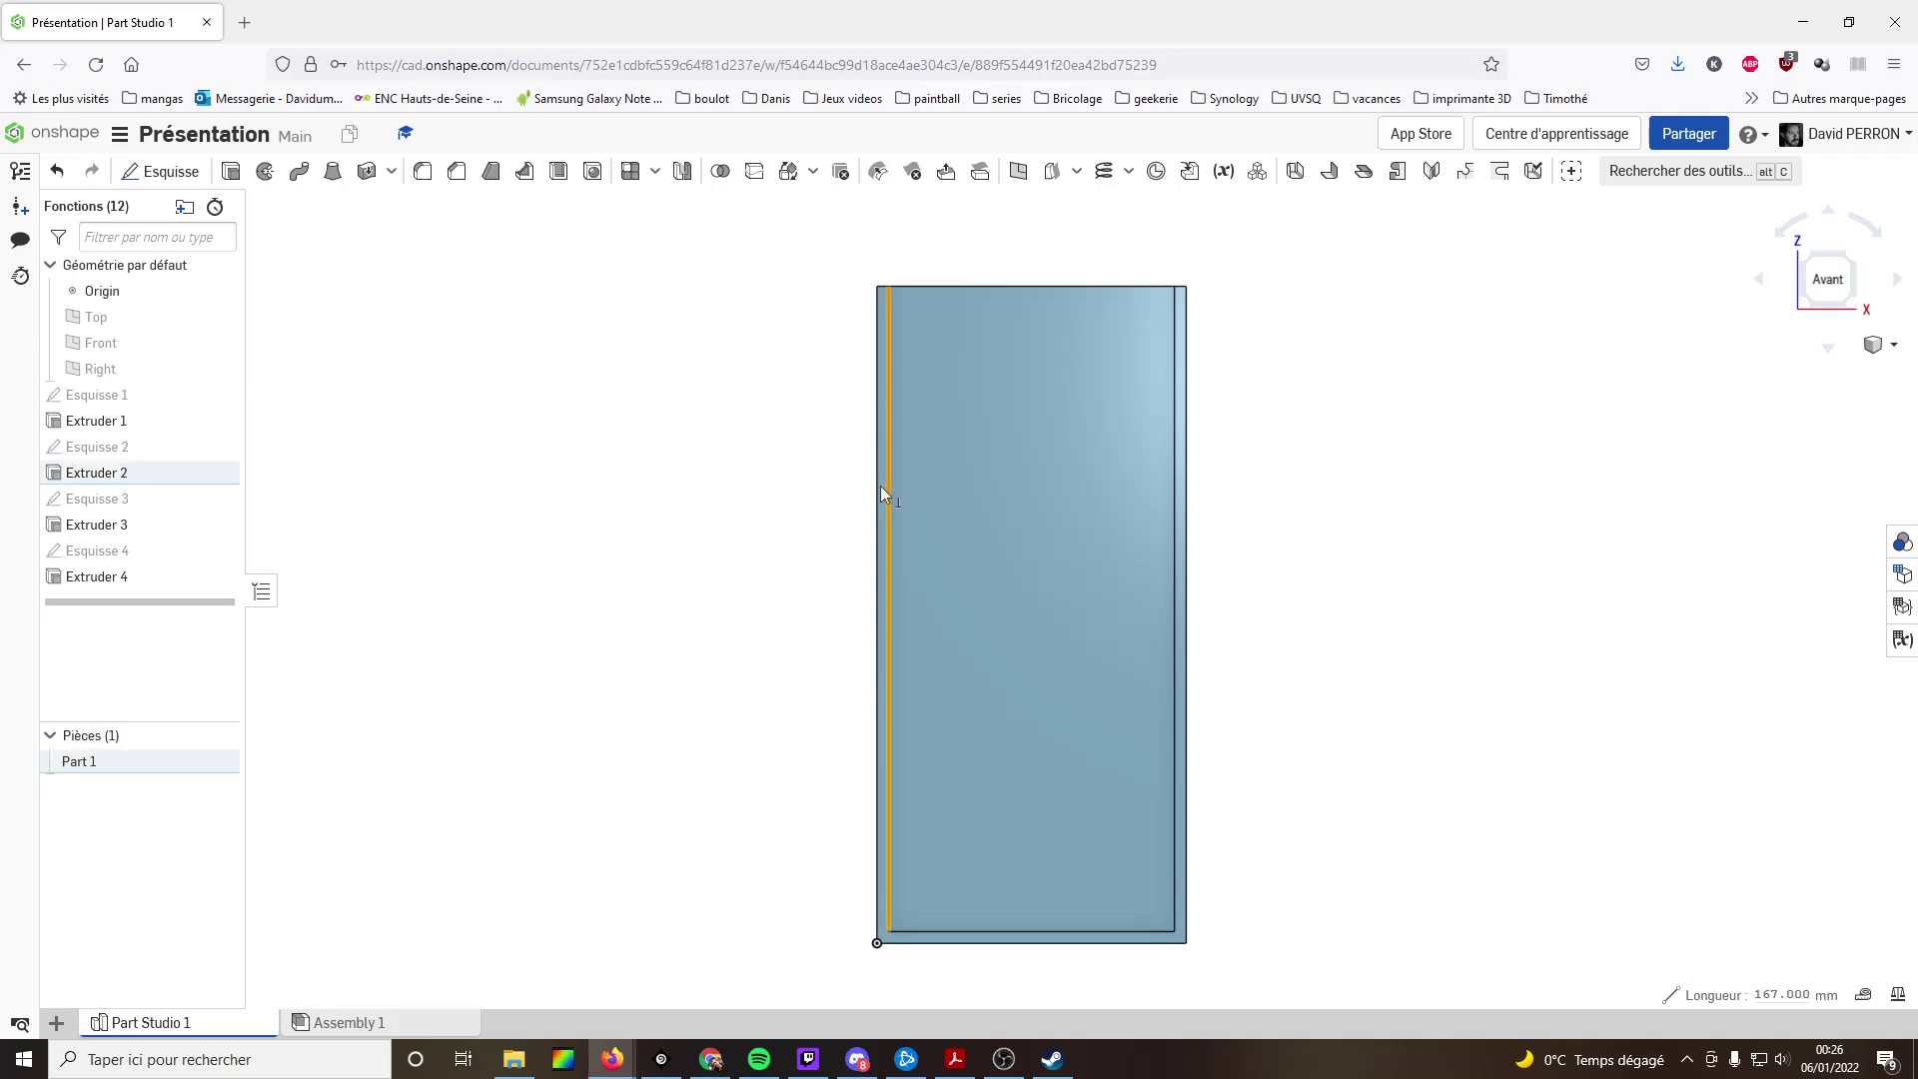
pyautogui.click(840, 510)
pyautogui.scroll(2, 867, 512)
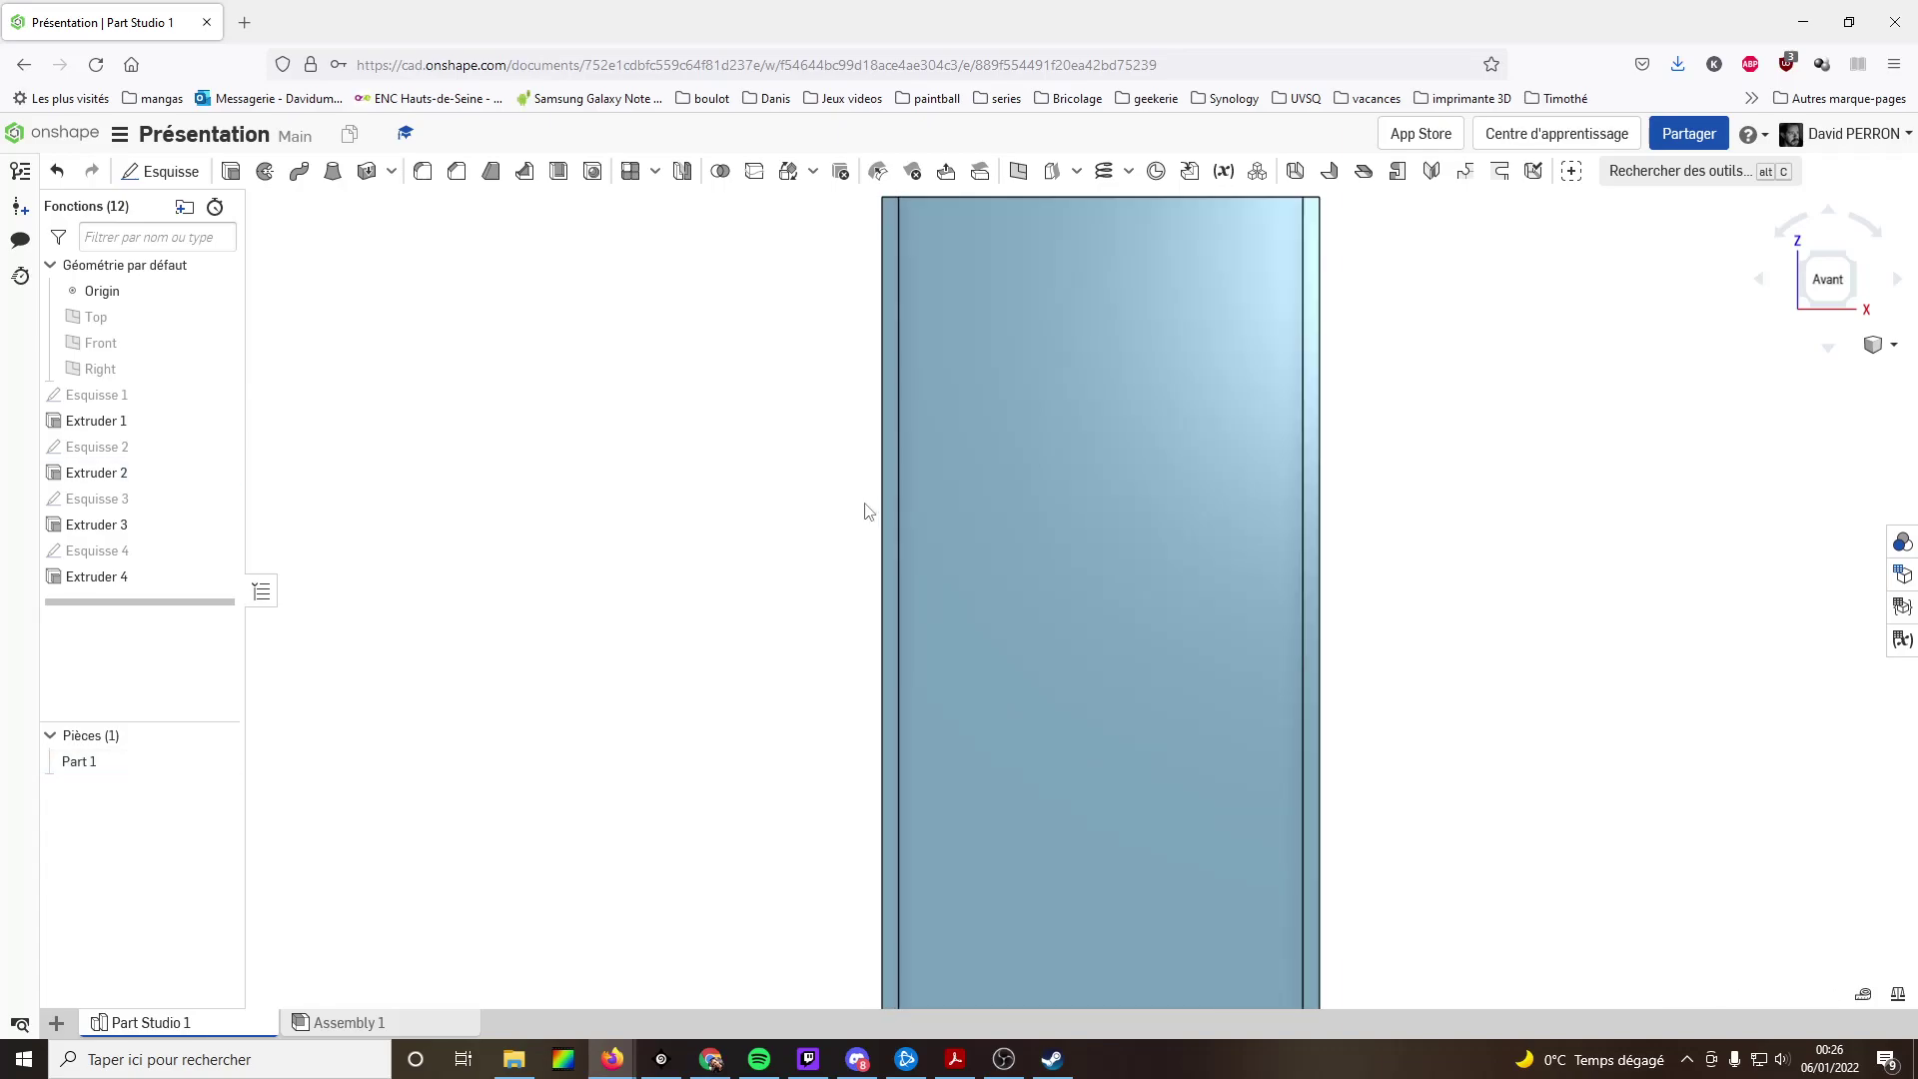
pyautogui.click(897, 513)
pyautogui.scroll(-2, 897, 538)
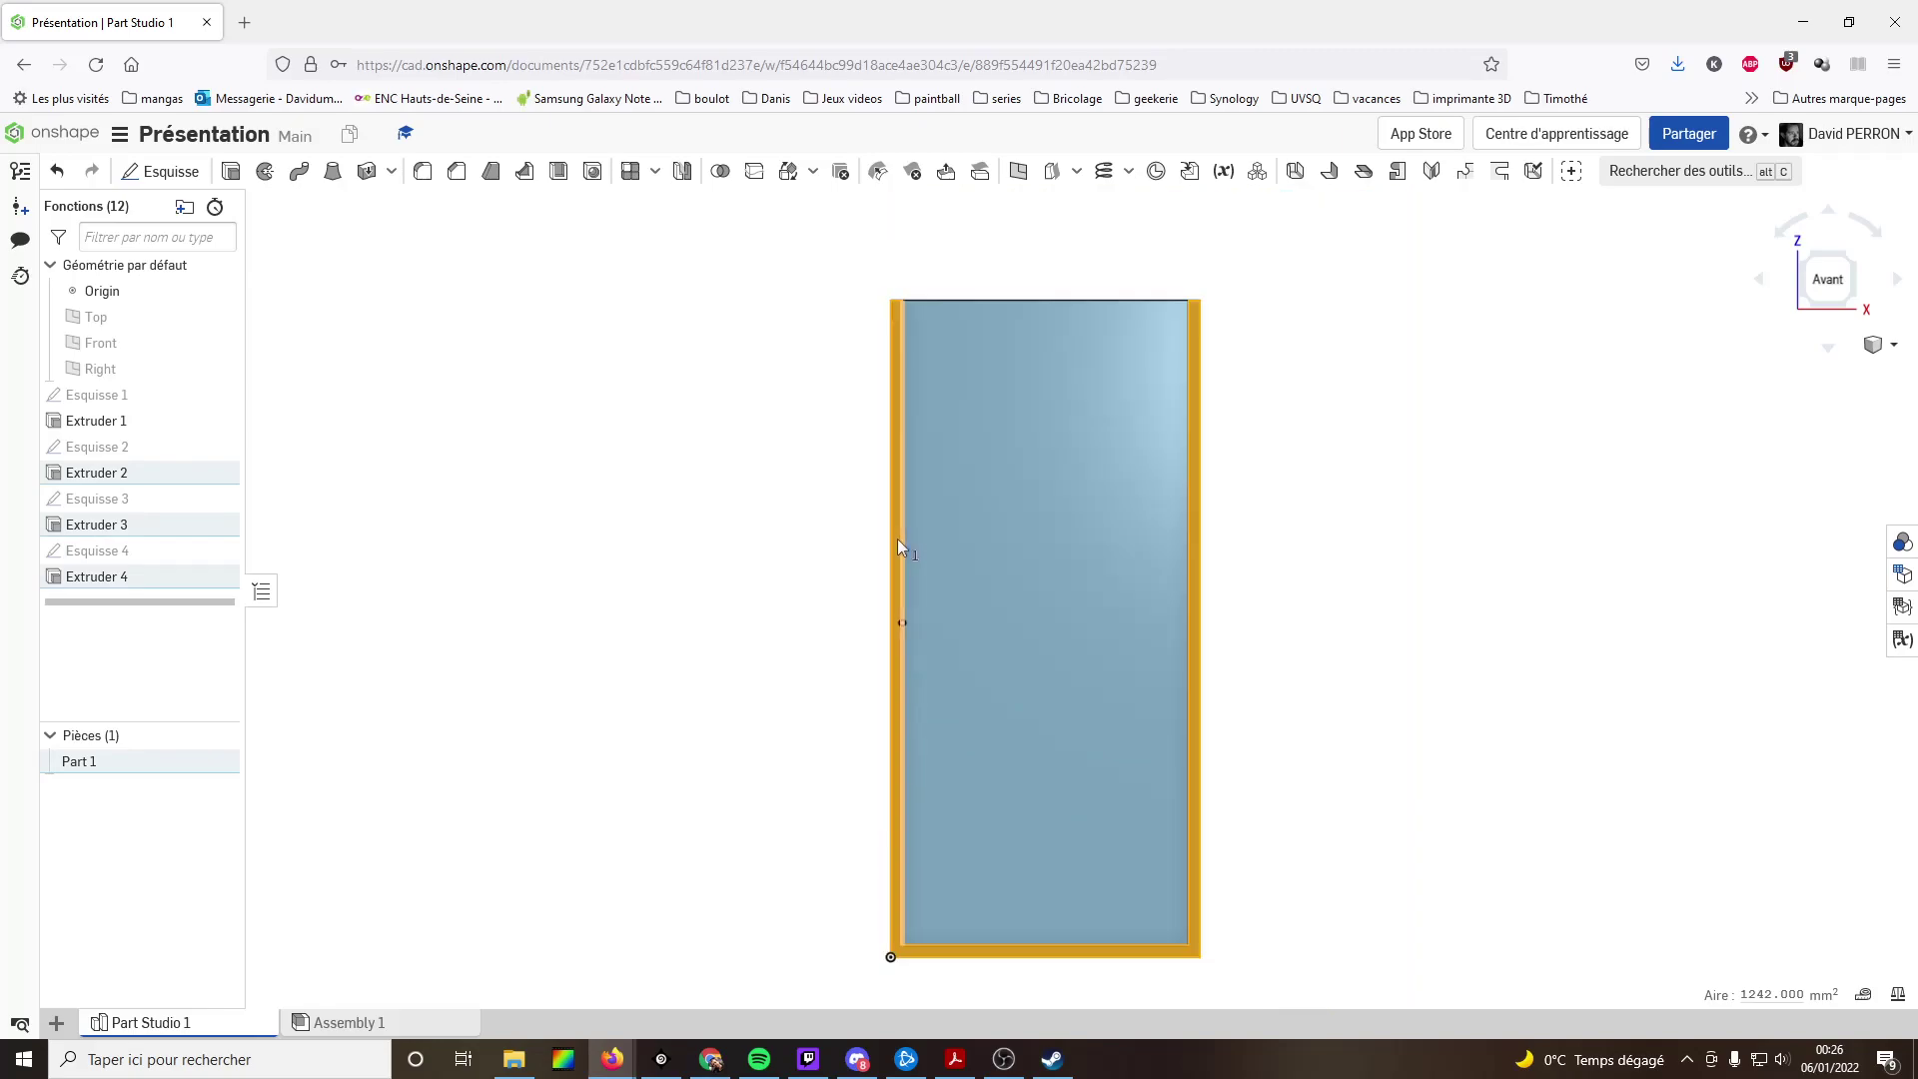
pyautogui.click(168, 172)
pyautogui.click(236, 170)
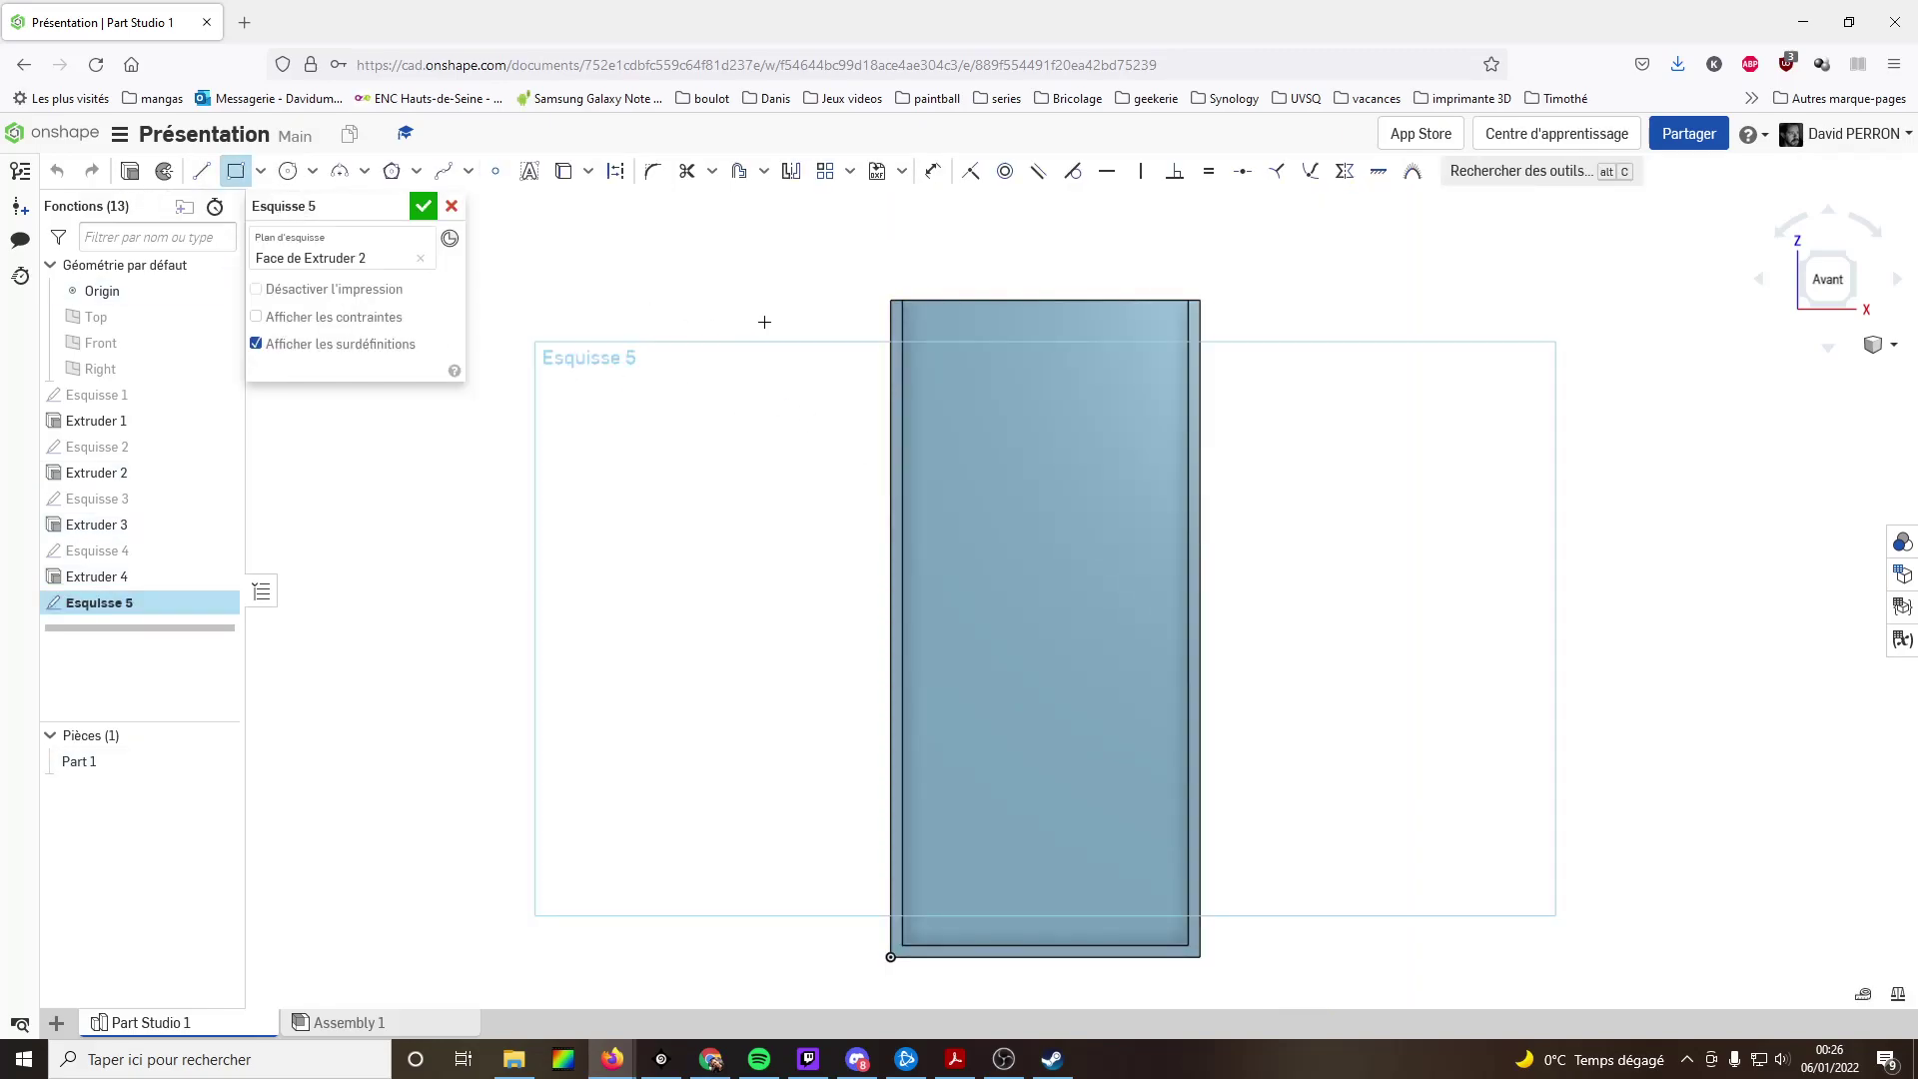
pyautogui.click(890, 300)
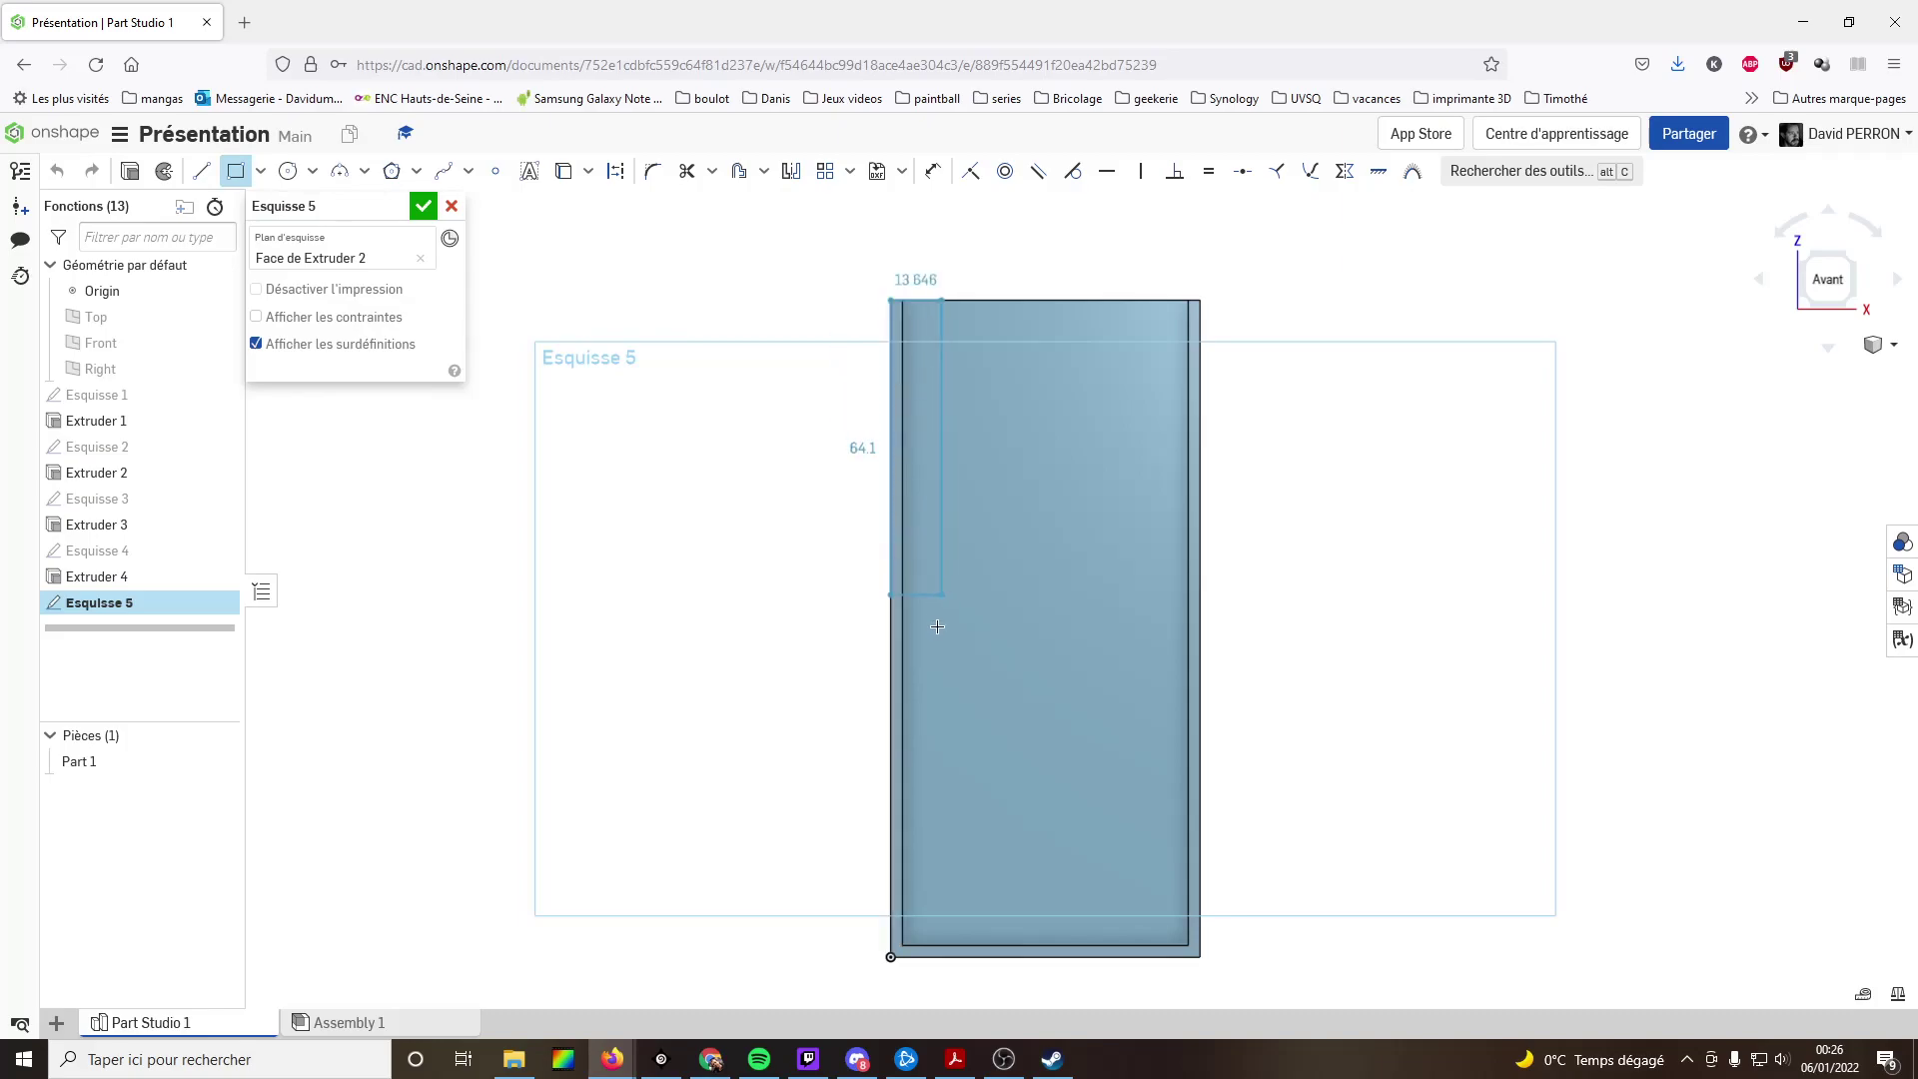
pyautogui.click(968, 955)
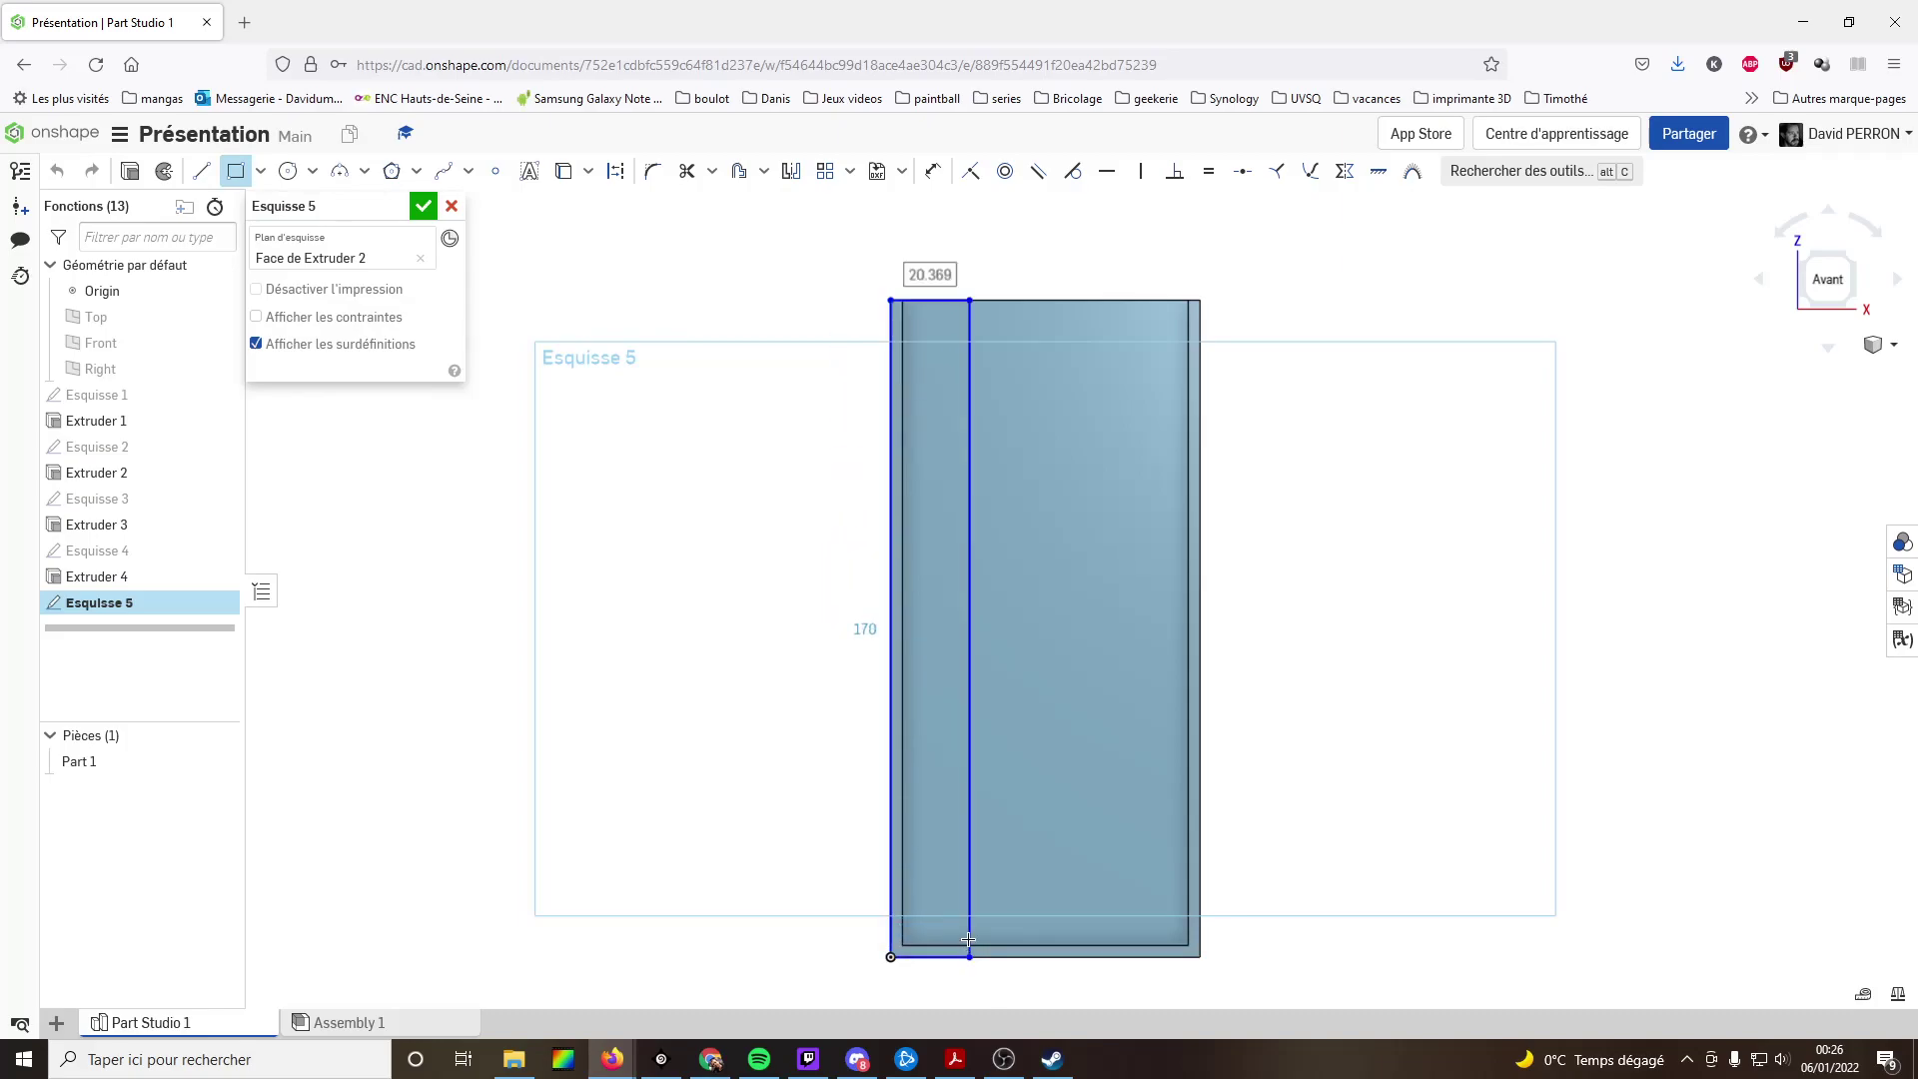
# - Dimension the left rectangle's width to 8 mm
pyautogui.click(932, 171)
pyautogui.click(937, 299)
pyautogui.click(928, 276)
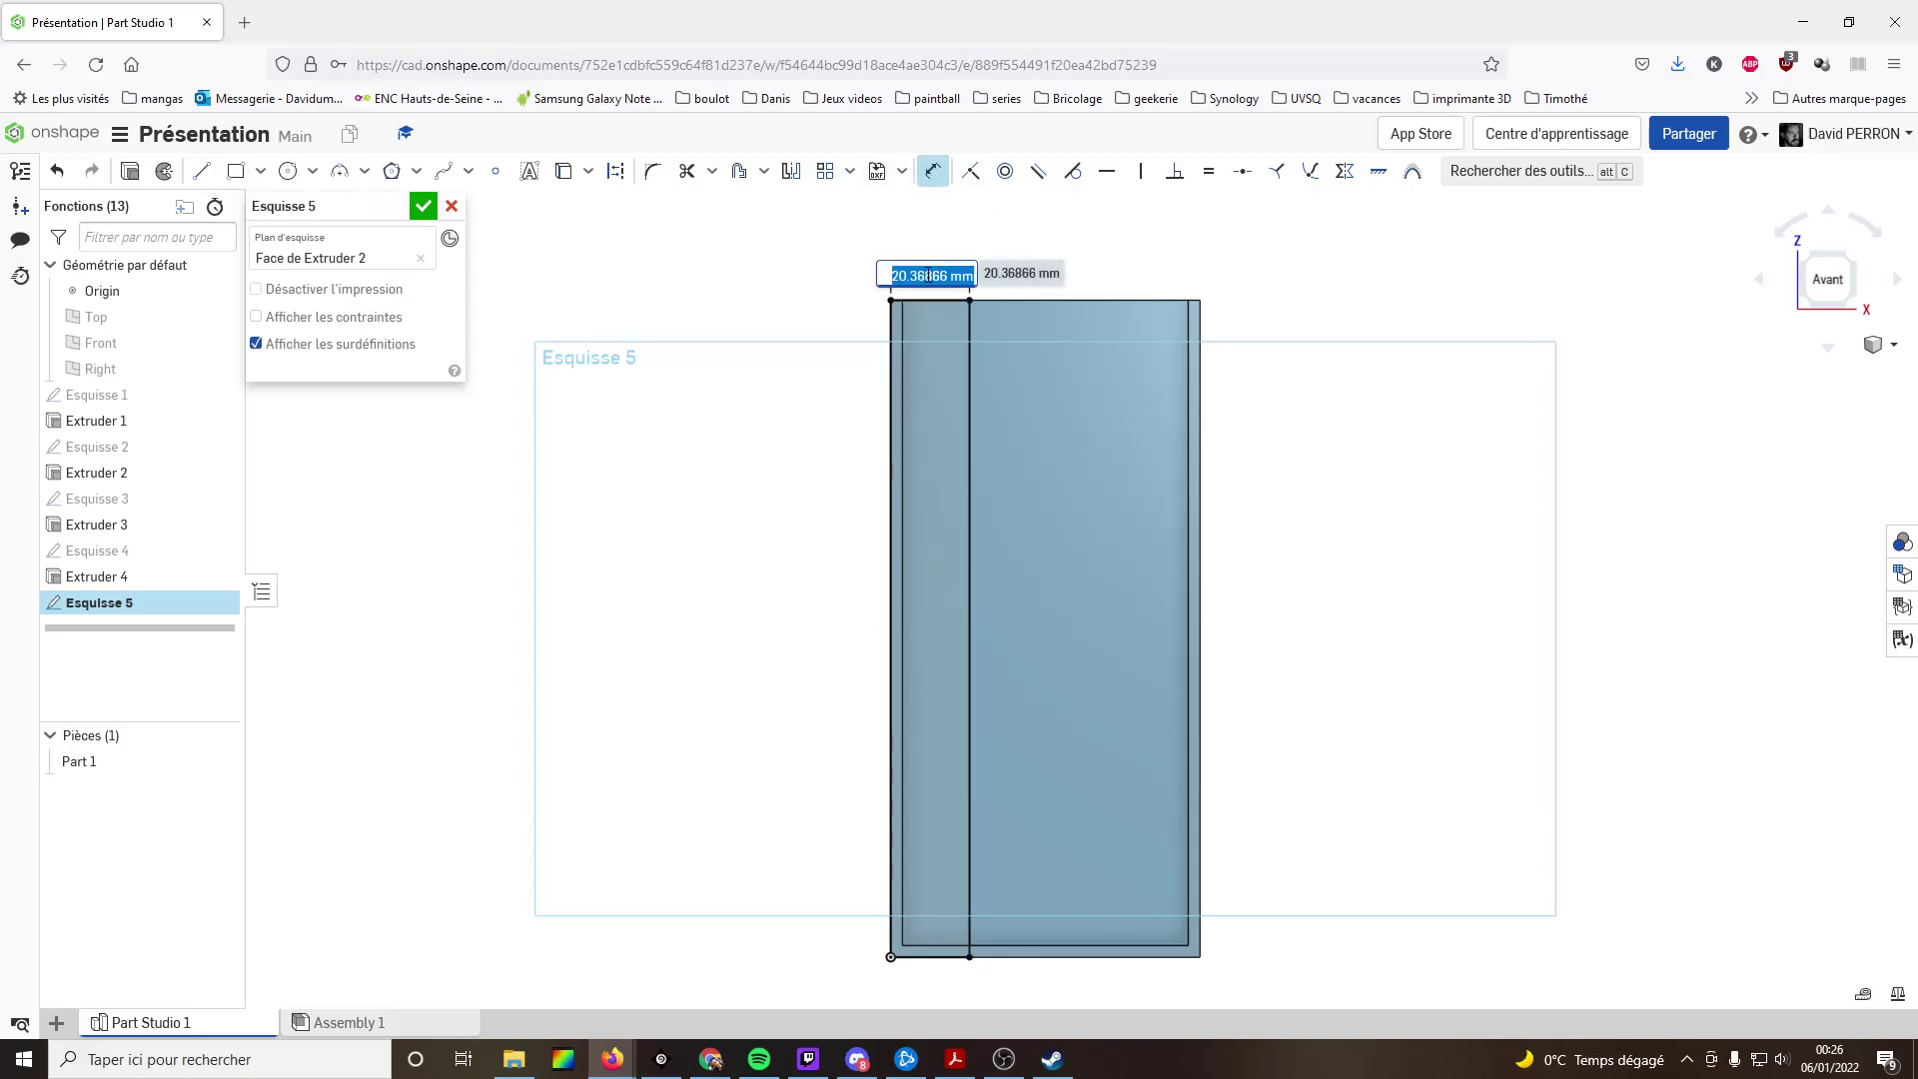
pyautogui.write('8')
pyautogui.press('Return')
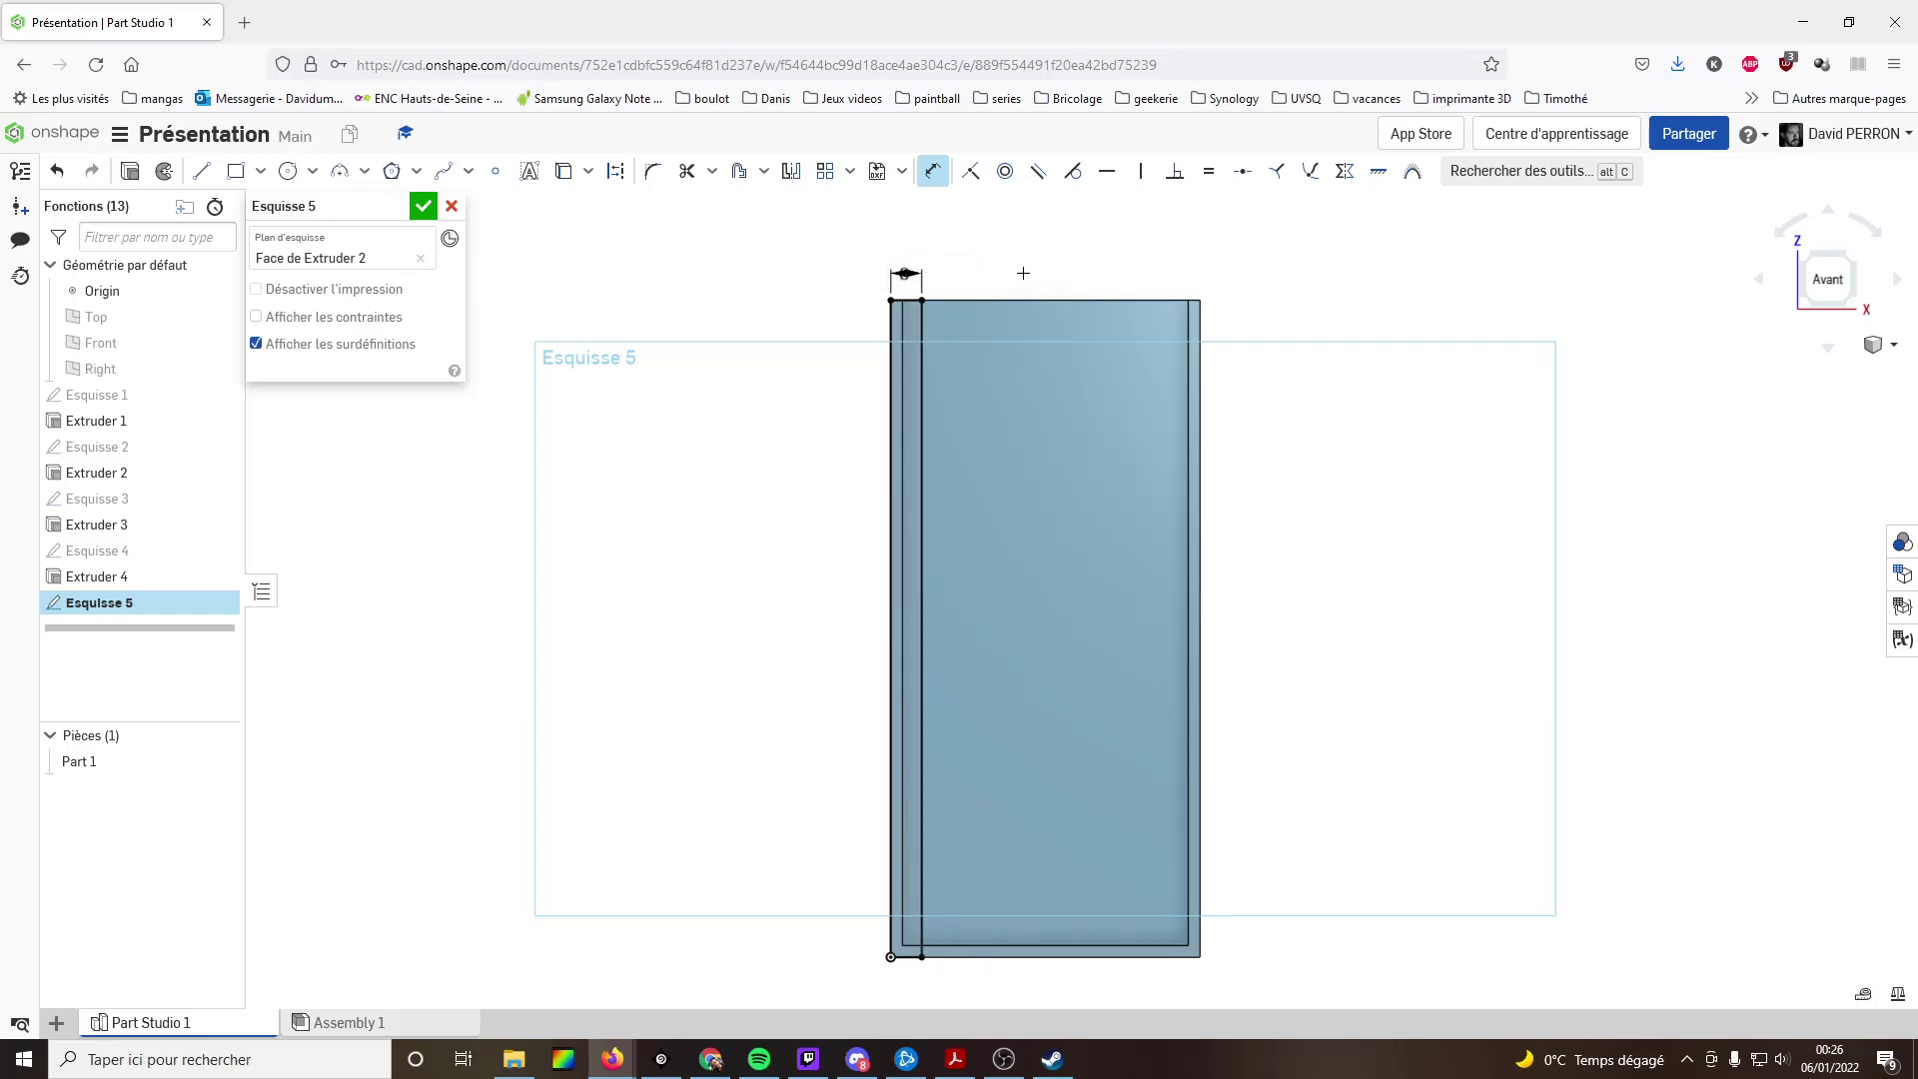
# - Extrude the left rectangle 3 mm as an addition to the part, forming a lip over the left wall
pyautogui.click(143, 173)
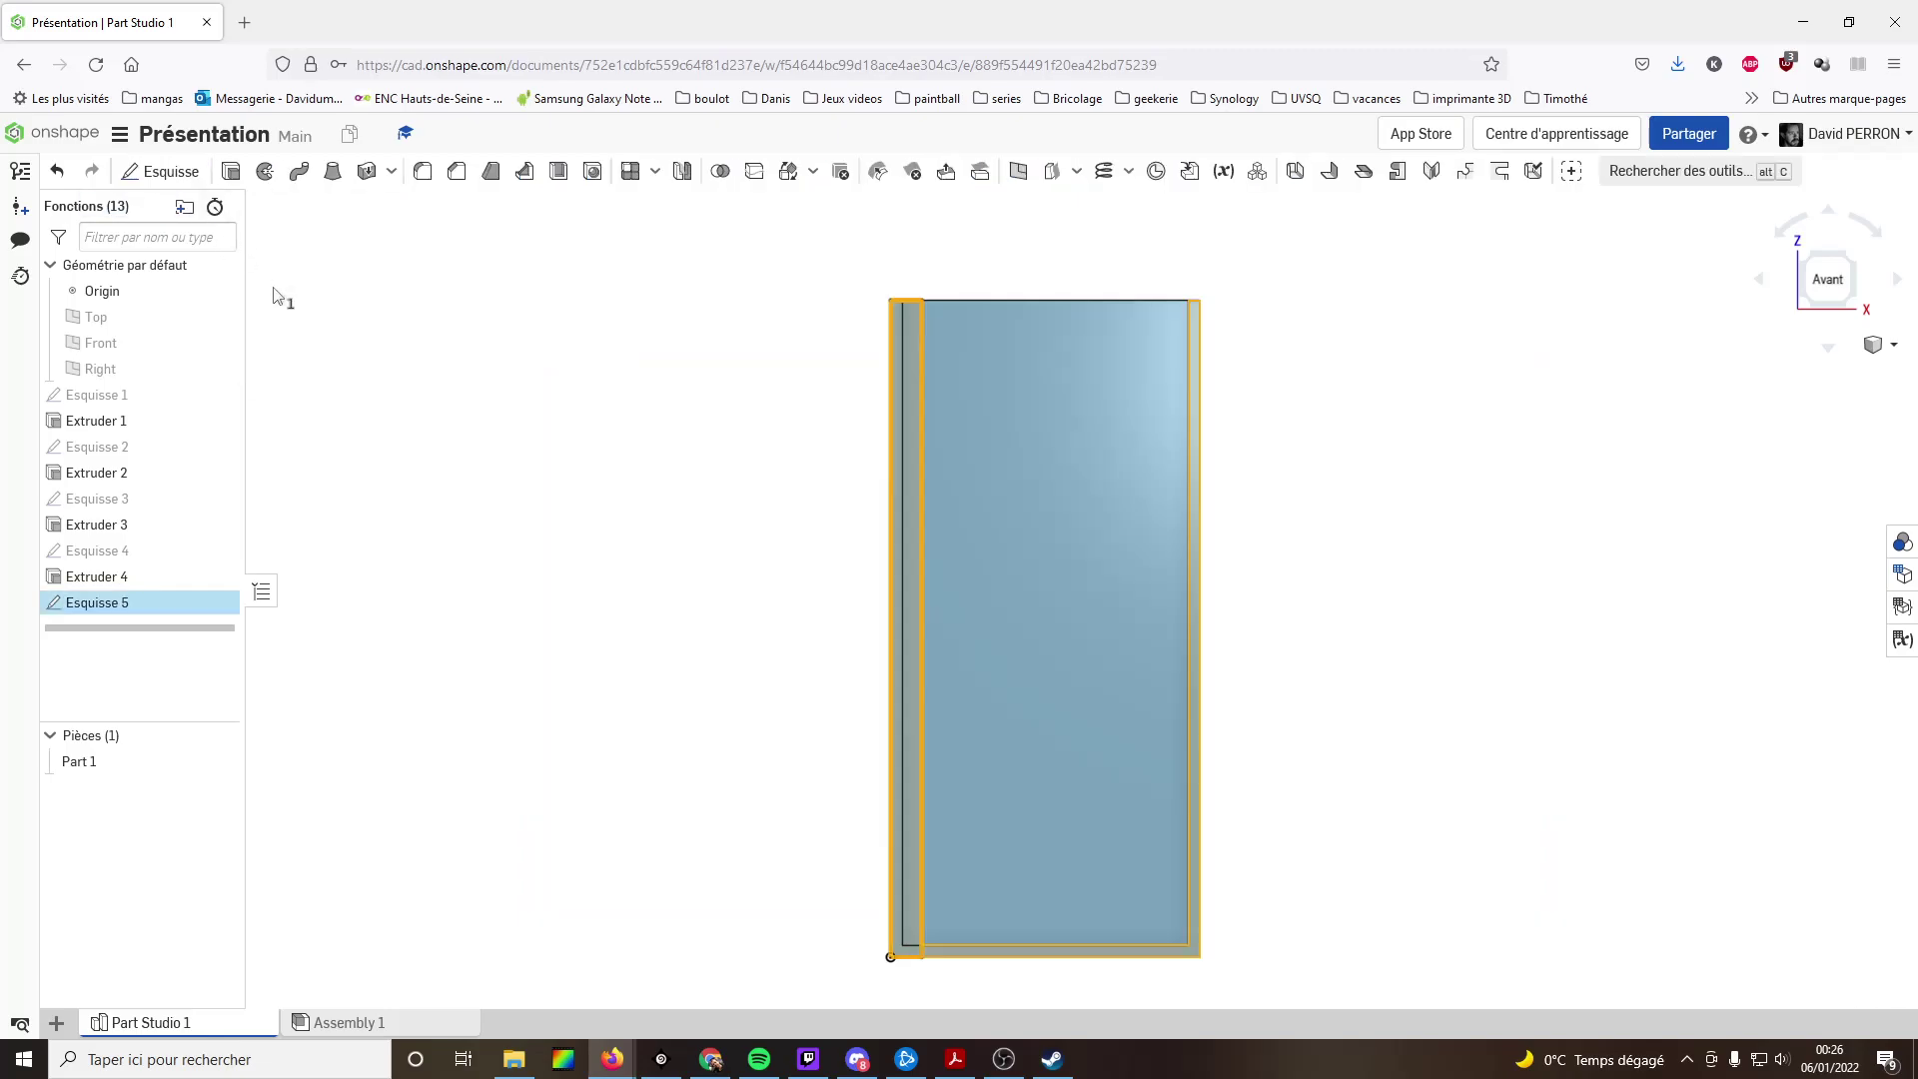
pyautogui.click(415, 394)
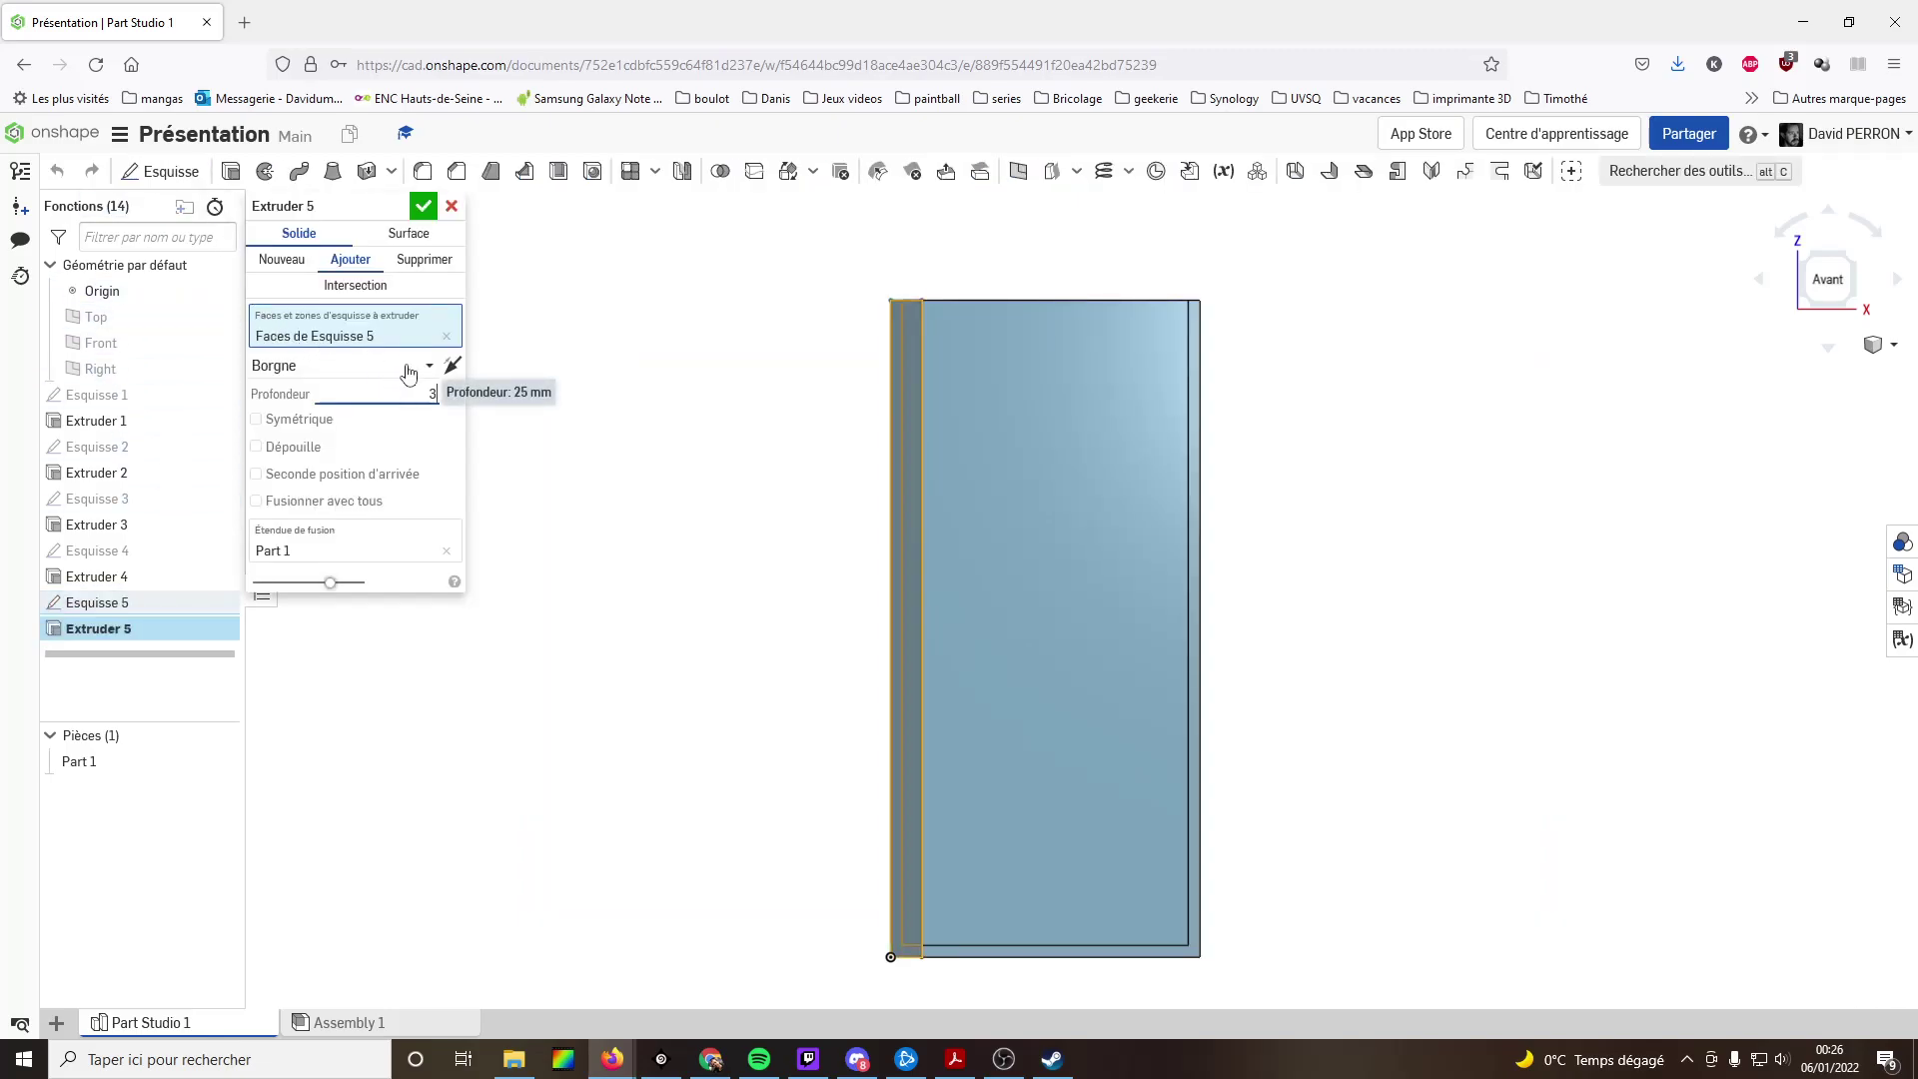
pyautogui.write('3')
pyautogui.press('Return')
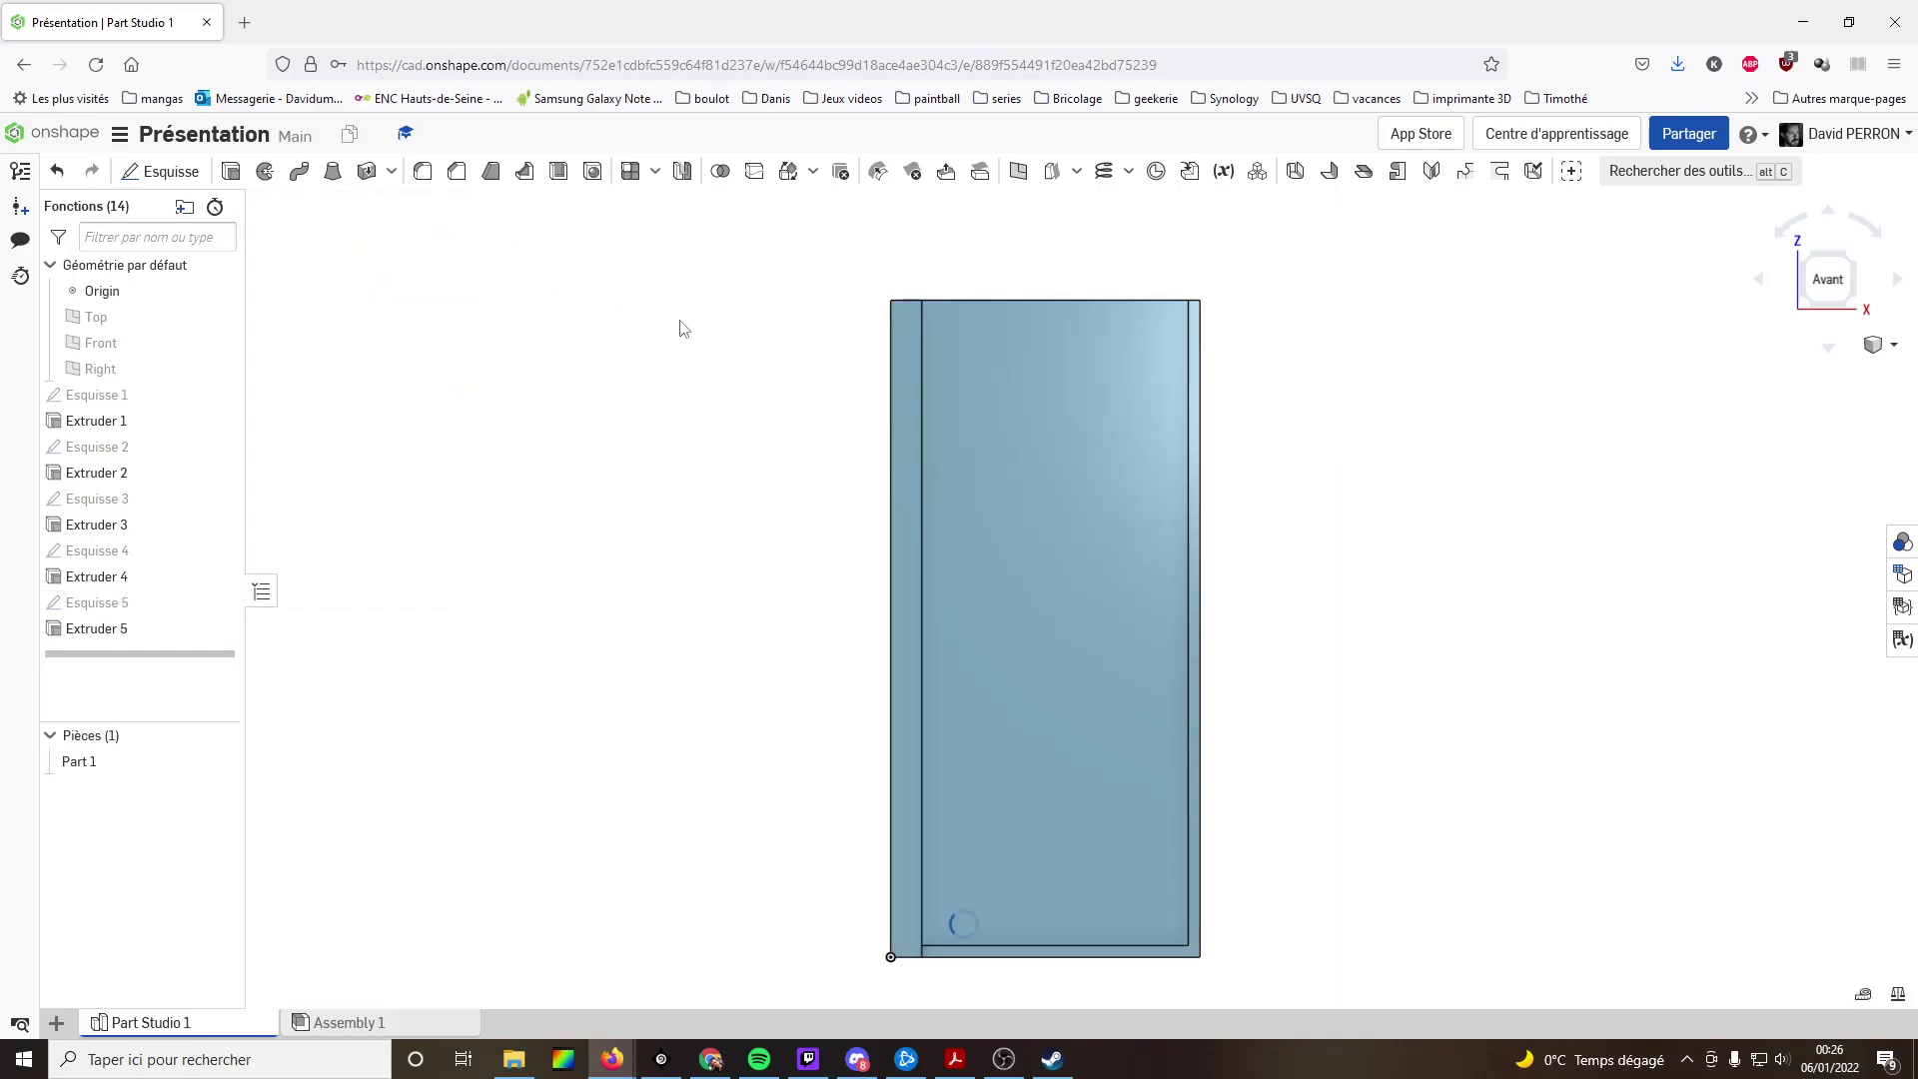
# - Sketch a full-height rectangle about 13 mm wide on the right wall's front face, starting at its outer edge
pyautogui.click(1195, 322)
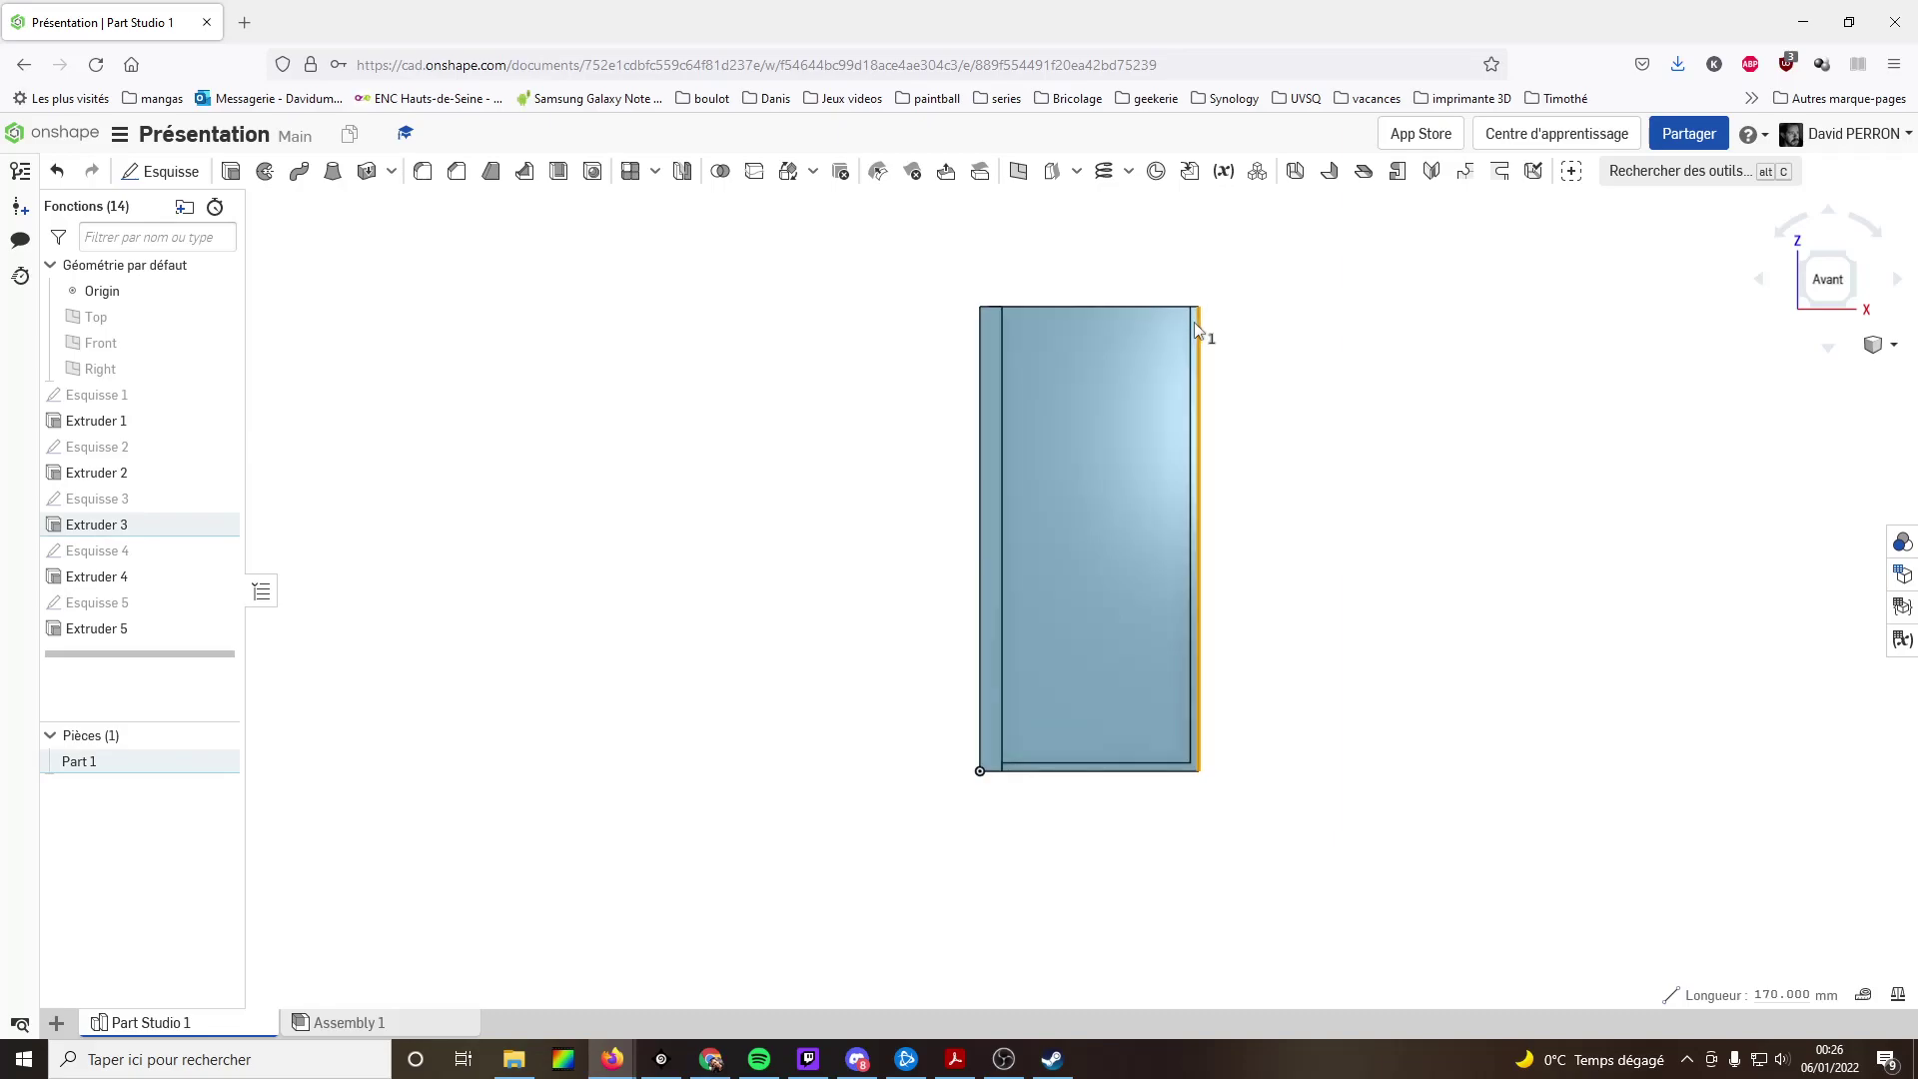
pyautogui.scroll(3, 1197, 344)
pyautogui.click(1189, 353)
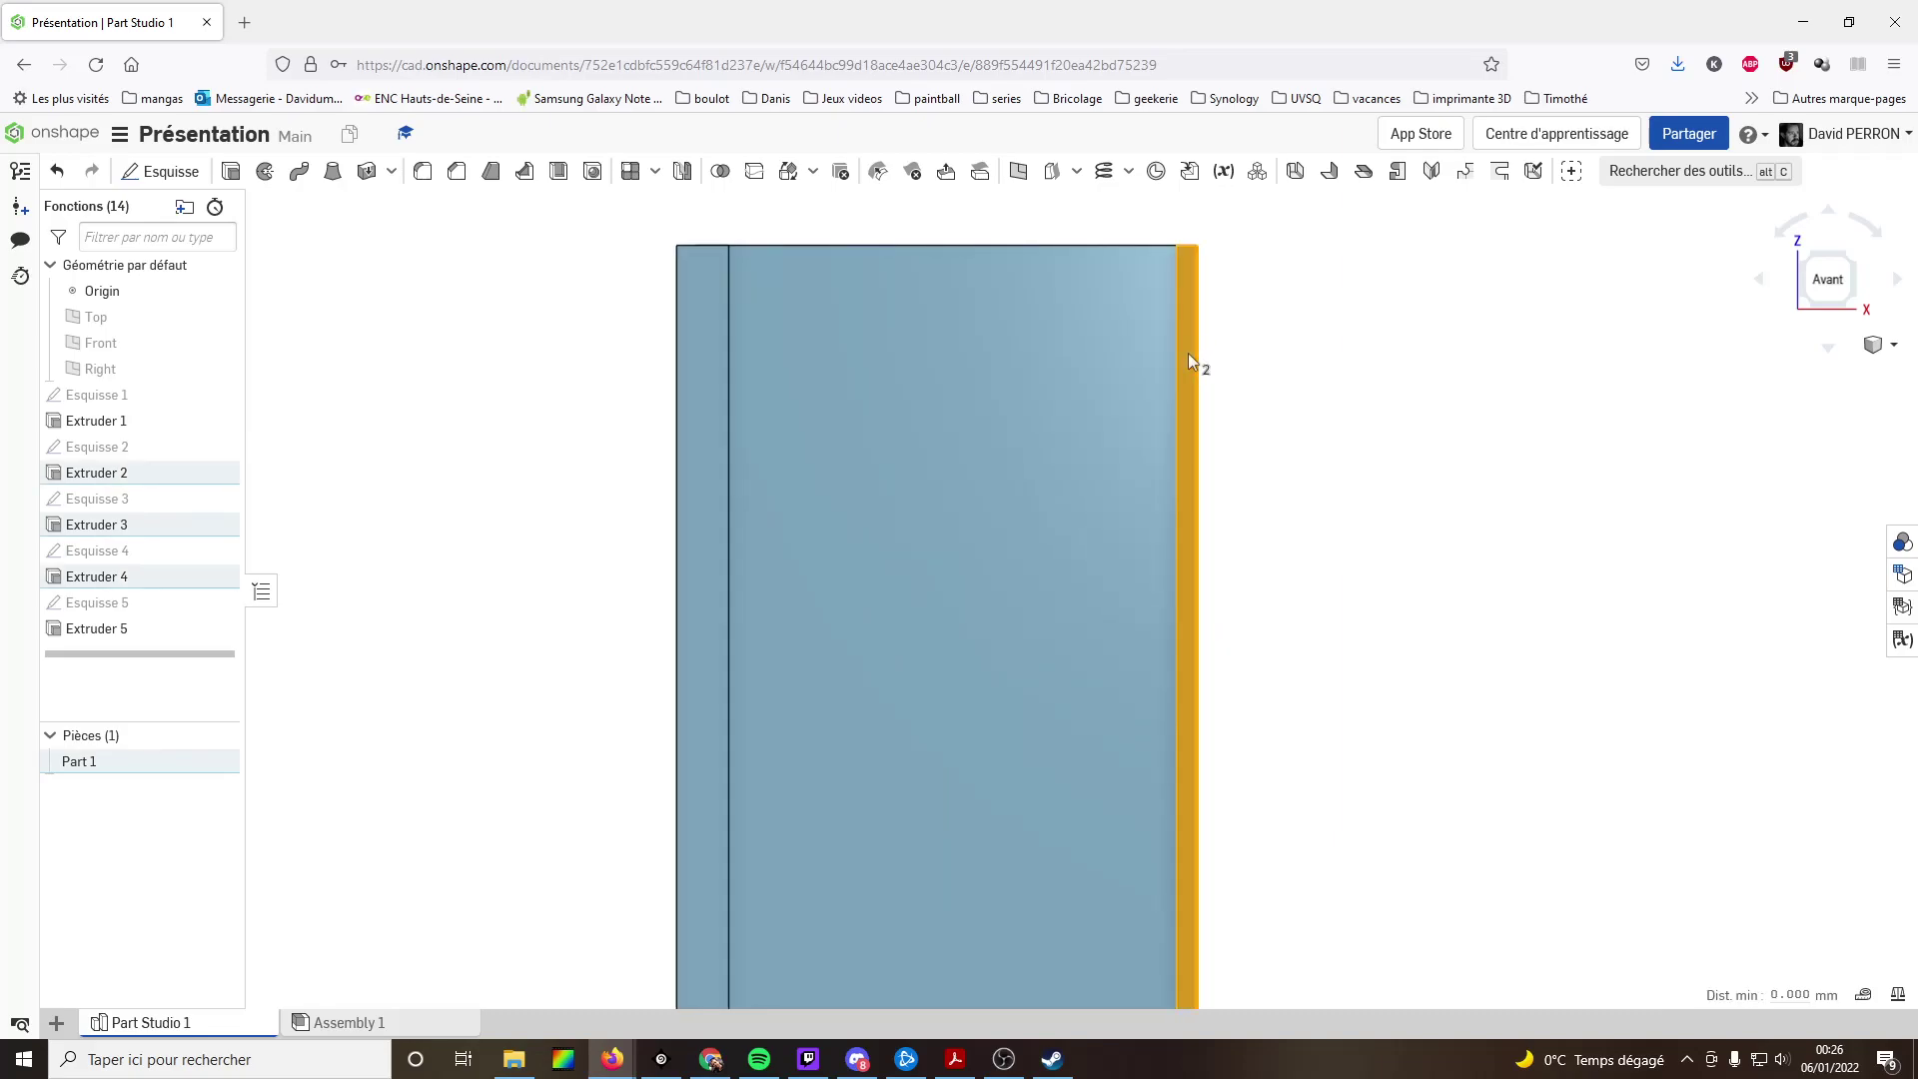
pyautogui.scroll(-3, 1184, 339)
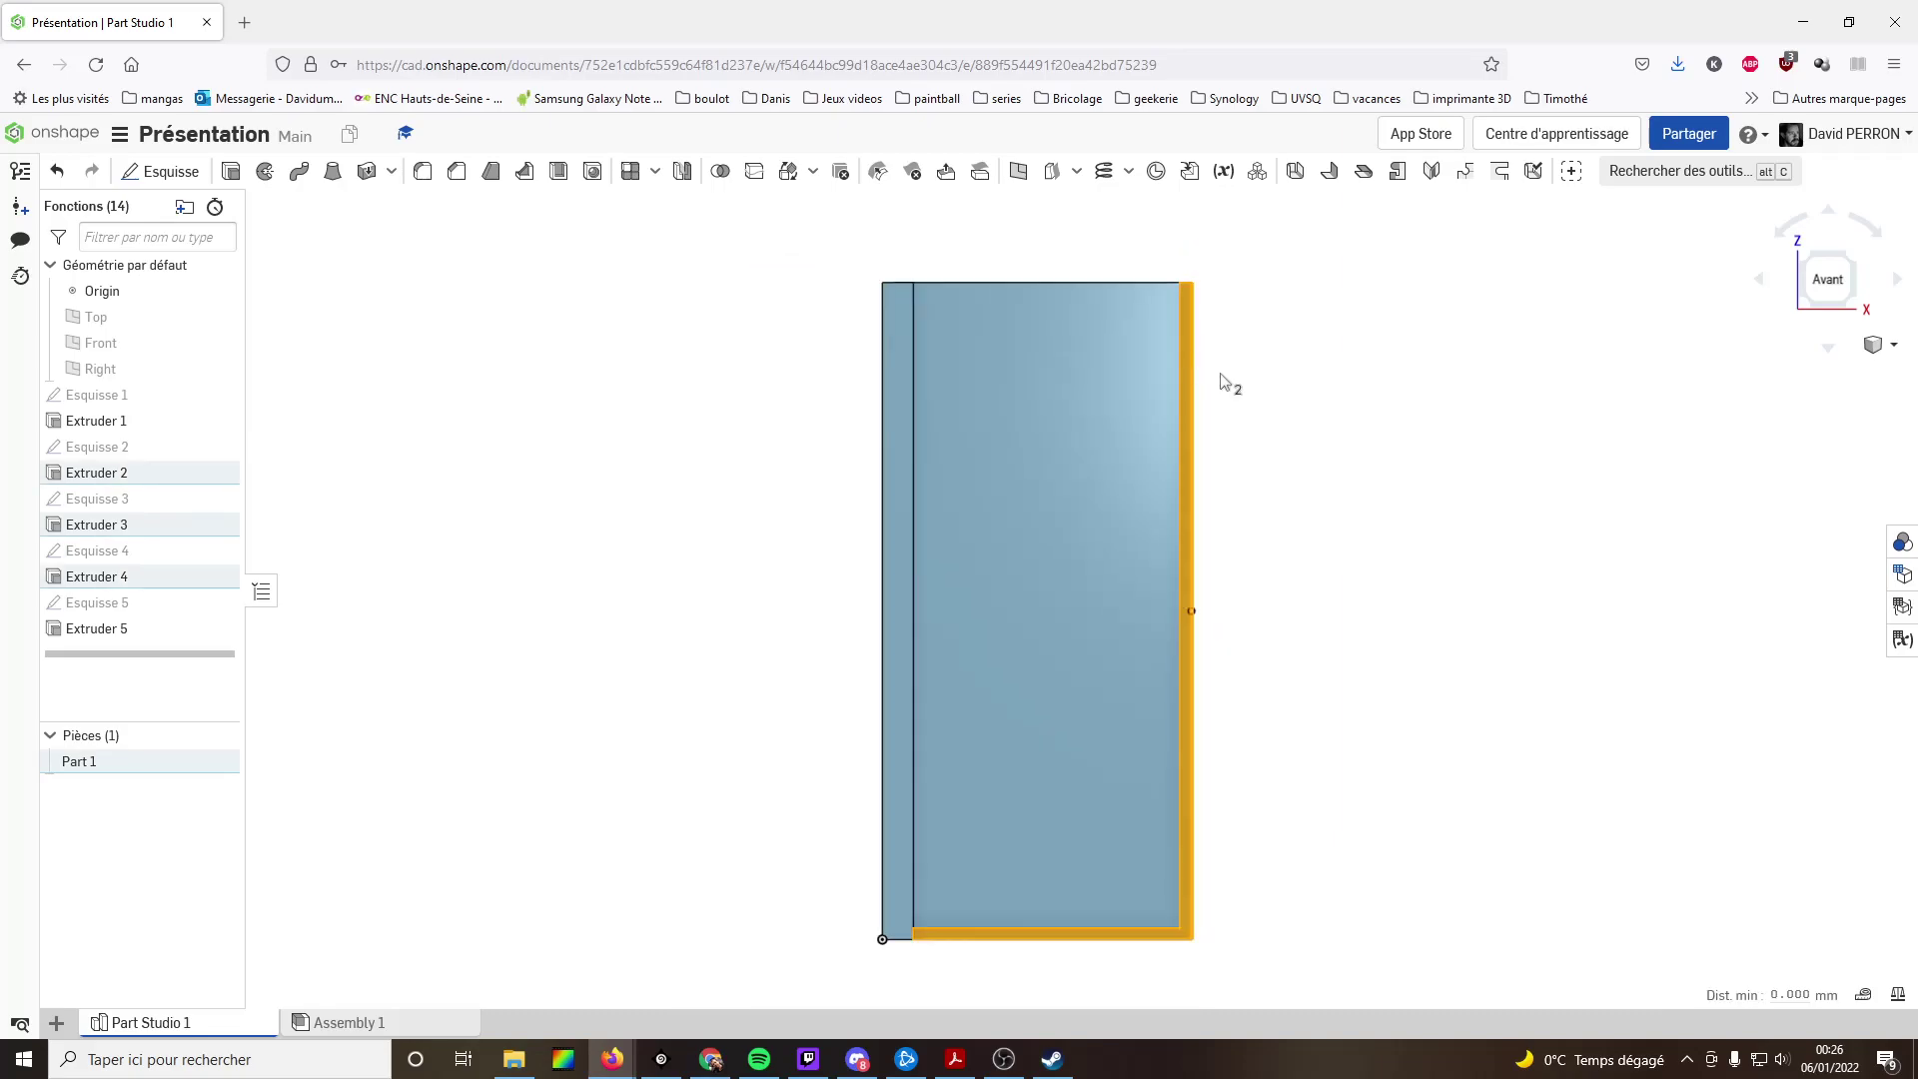
pyautogui.click(155, 175)
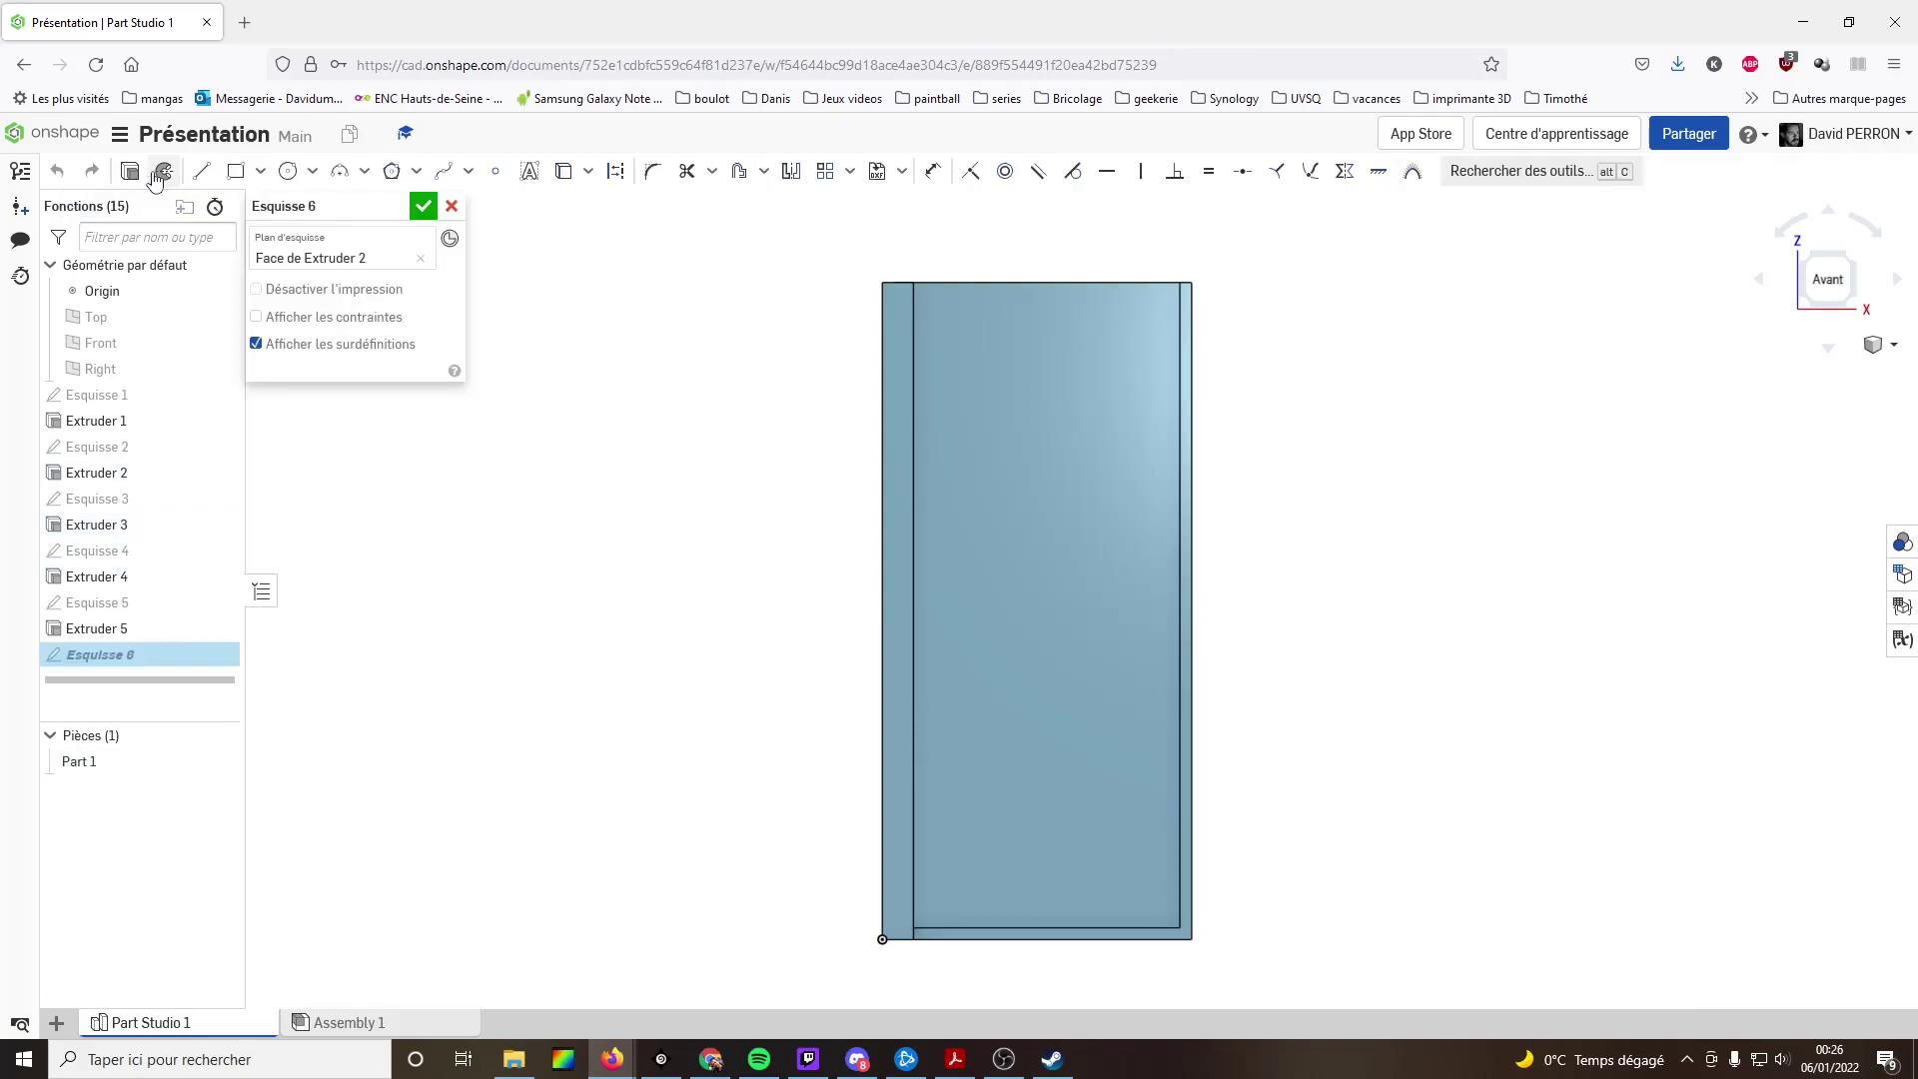
pyautogui.click(235, 171)
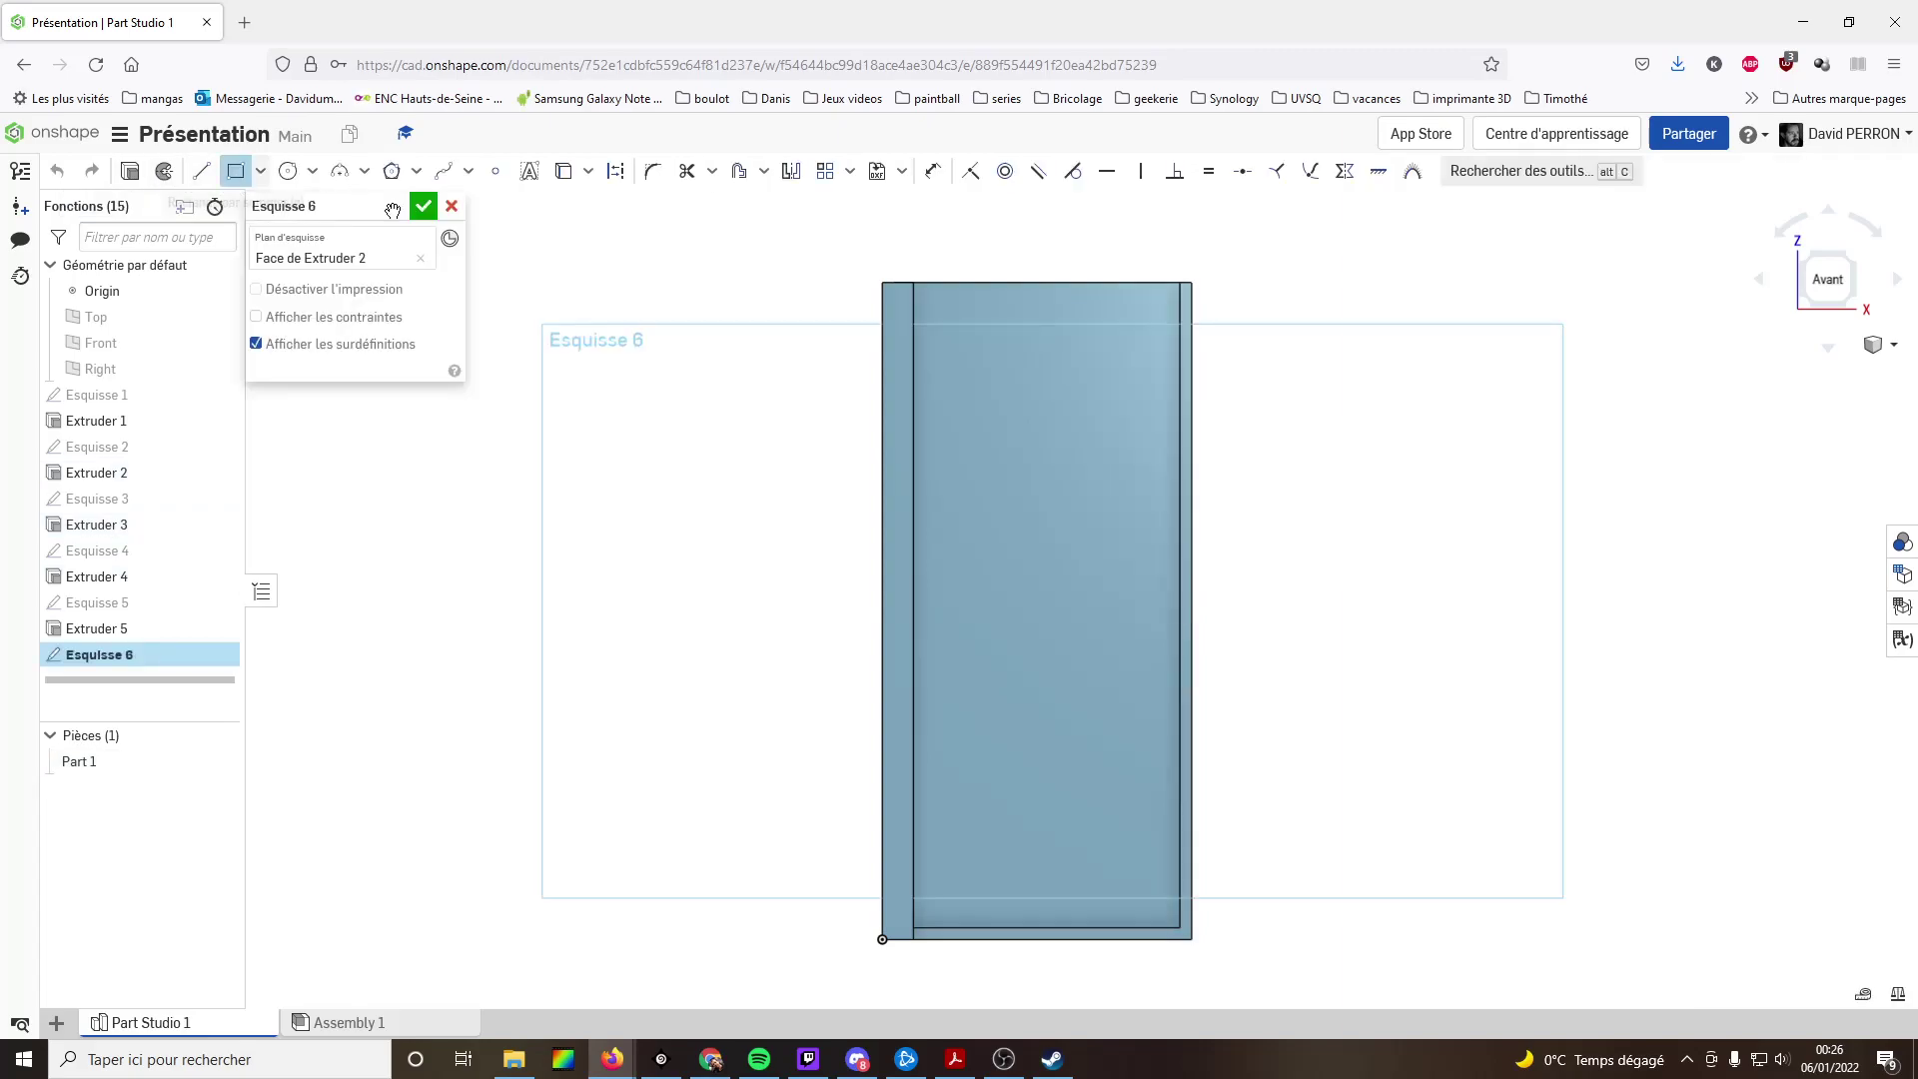
pyautogui.click(1190, 283)
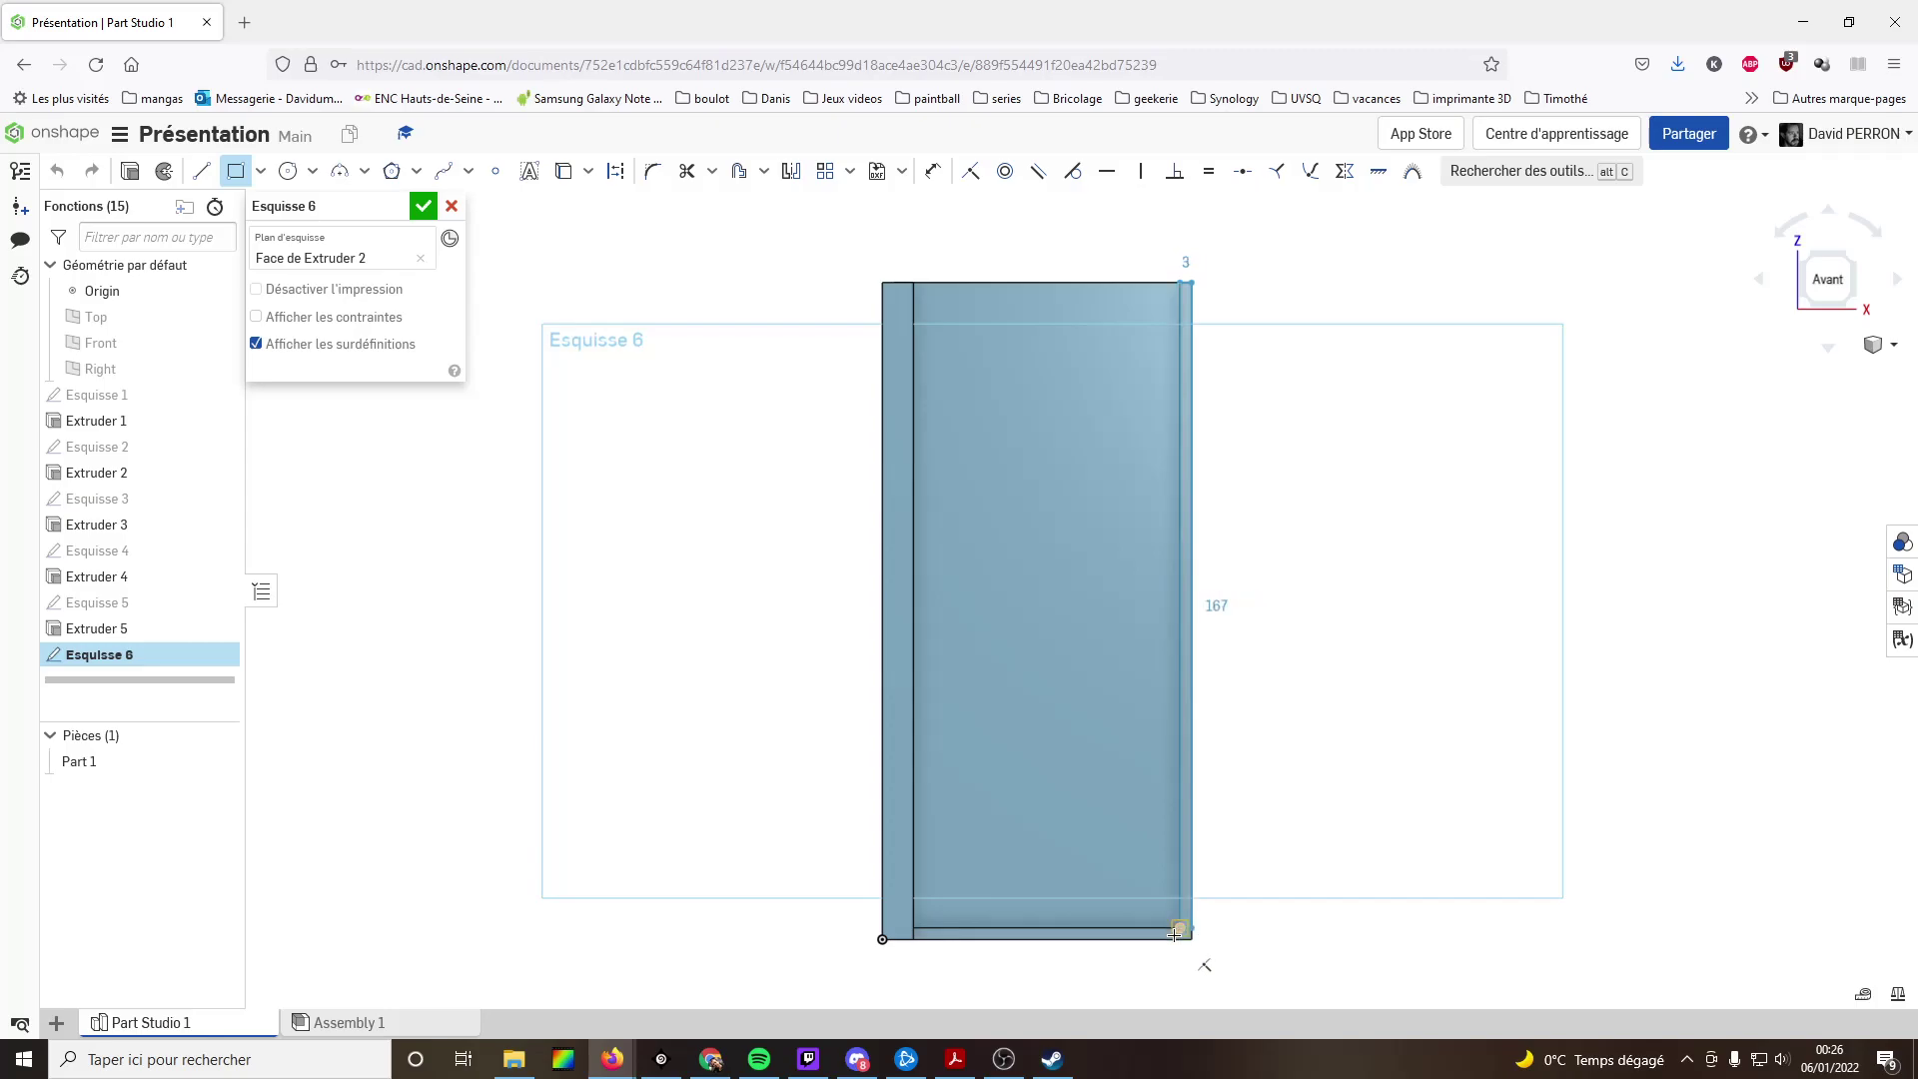
pyautogui.click(1142, 939)
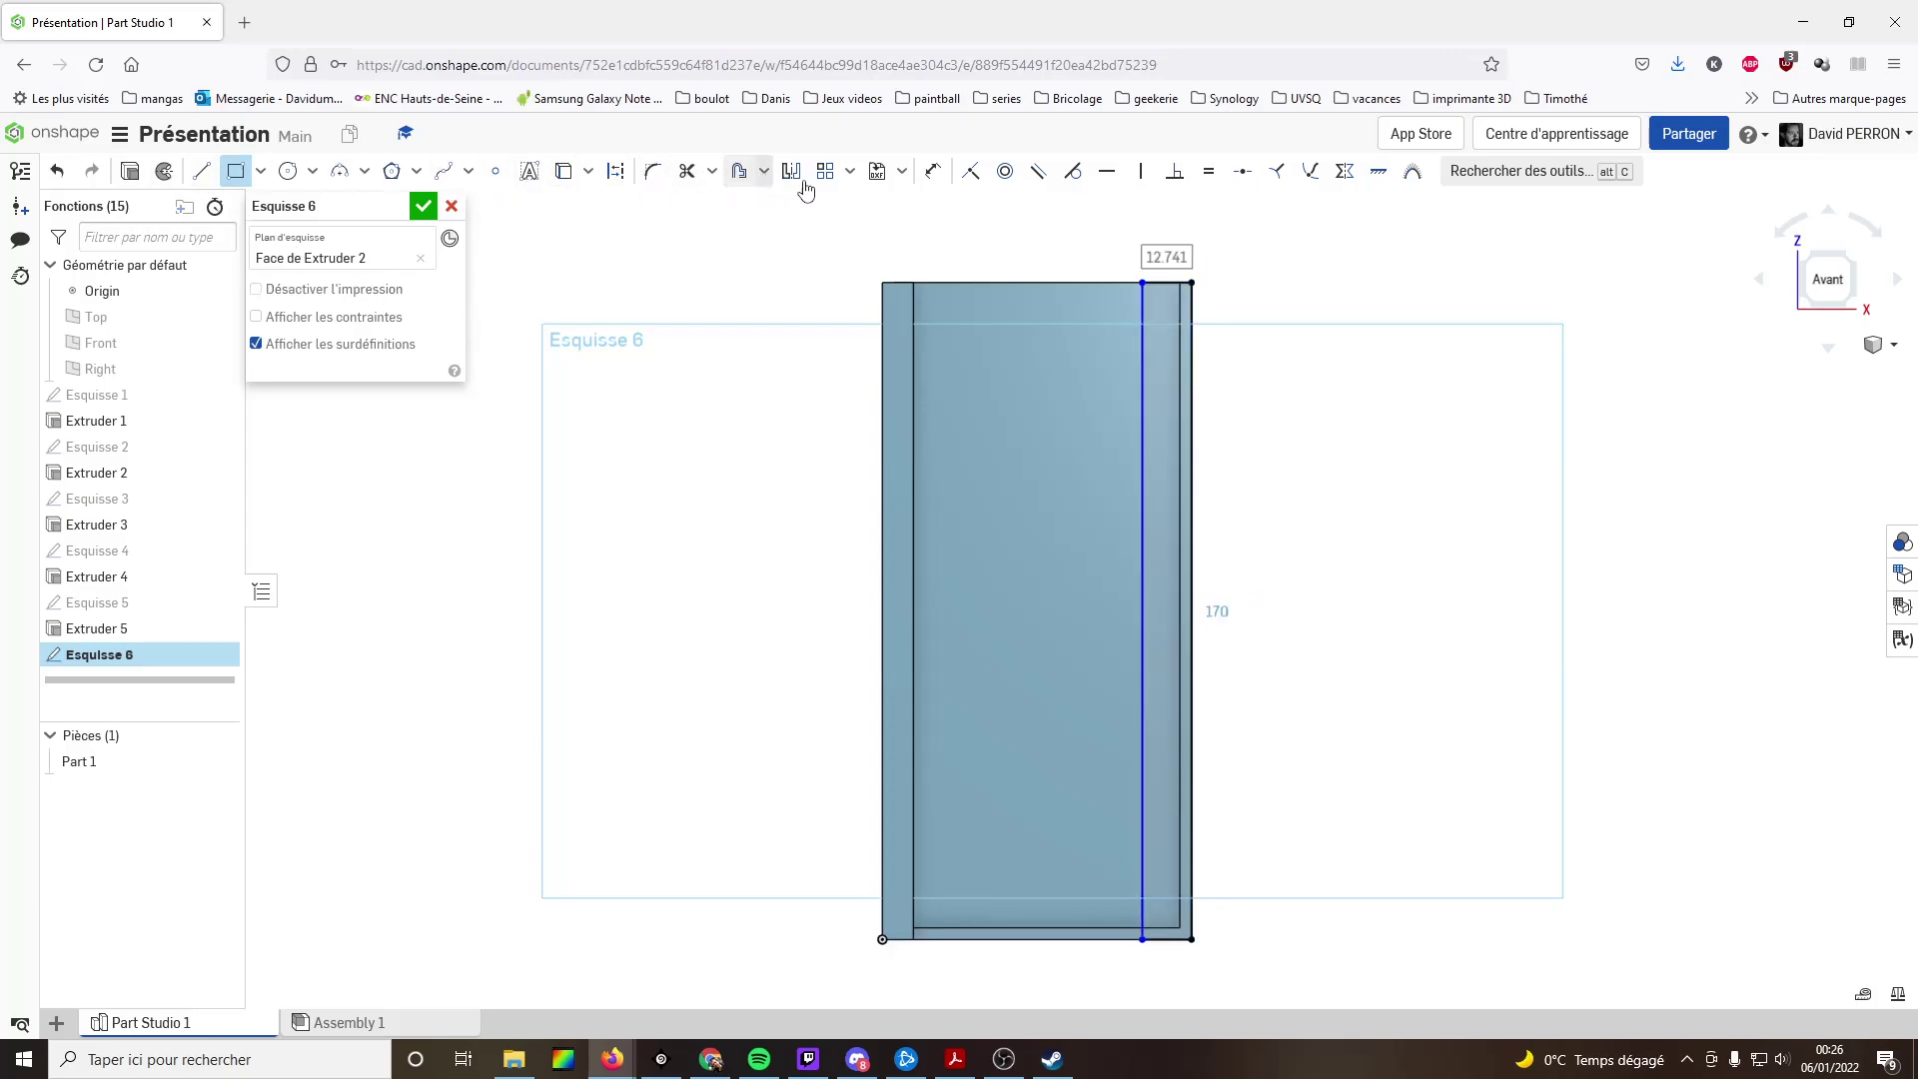
# - Dimension the right rectangle's width to 5 mm
pyautogui.click(932, 171)
pyautogui.click(1170, 274)
pyautogui.click(1171, 262)
pyautogui.write('5')
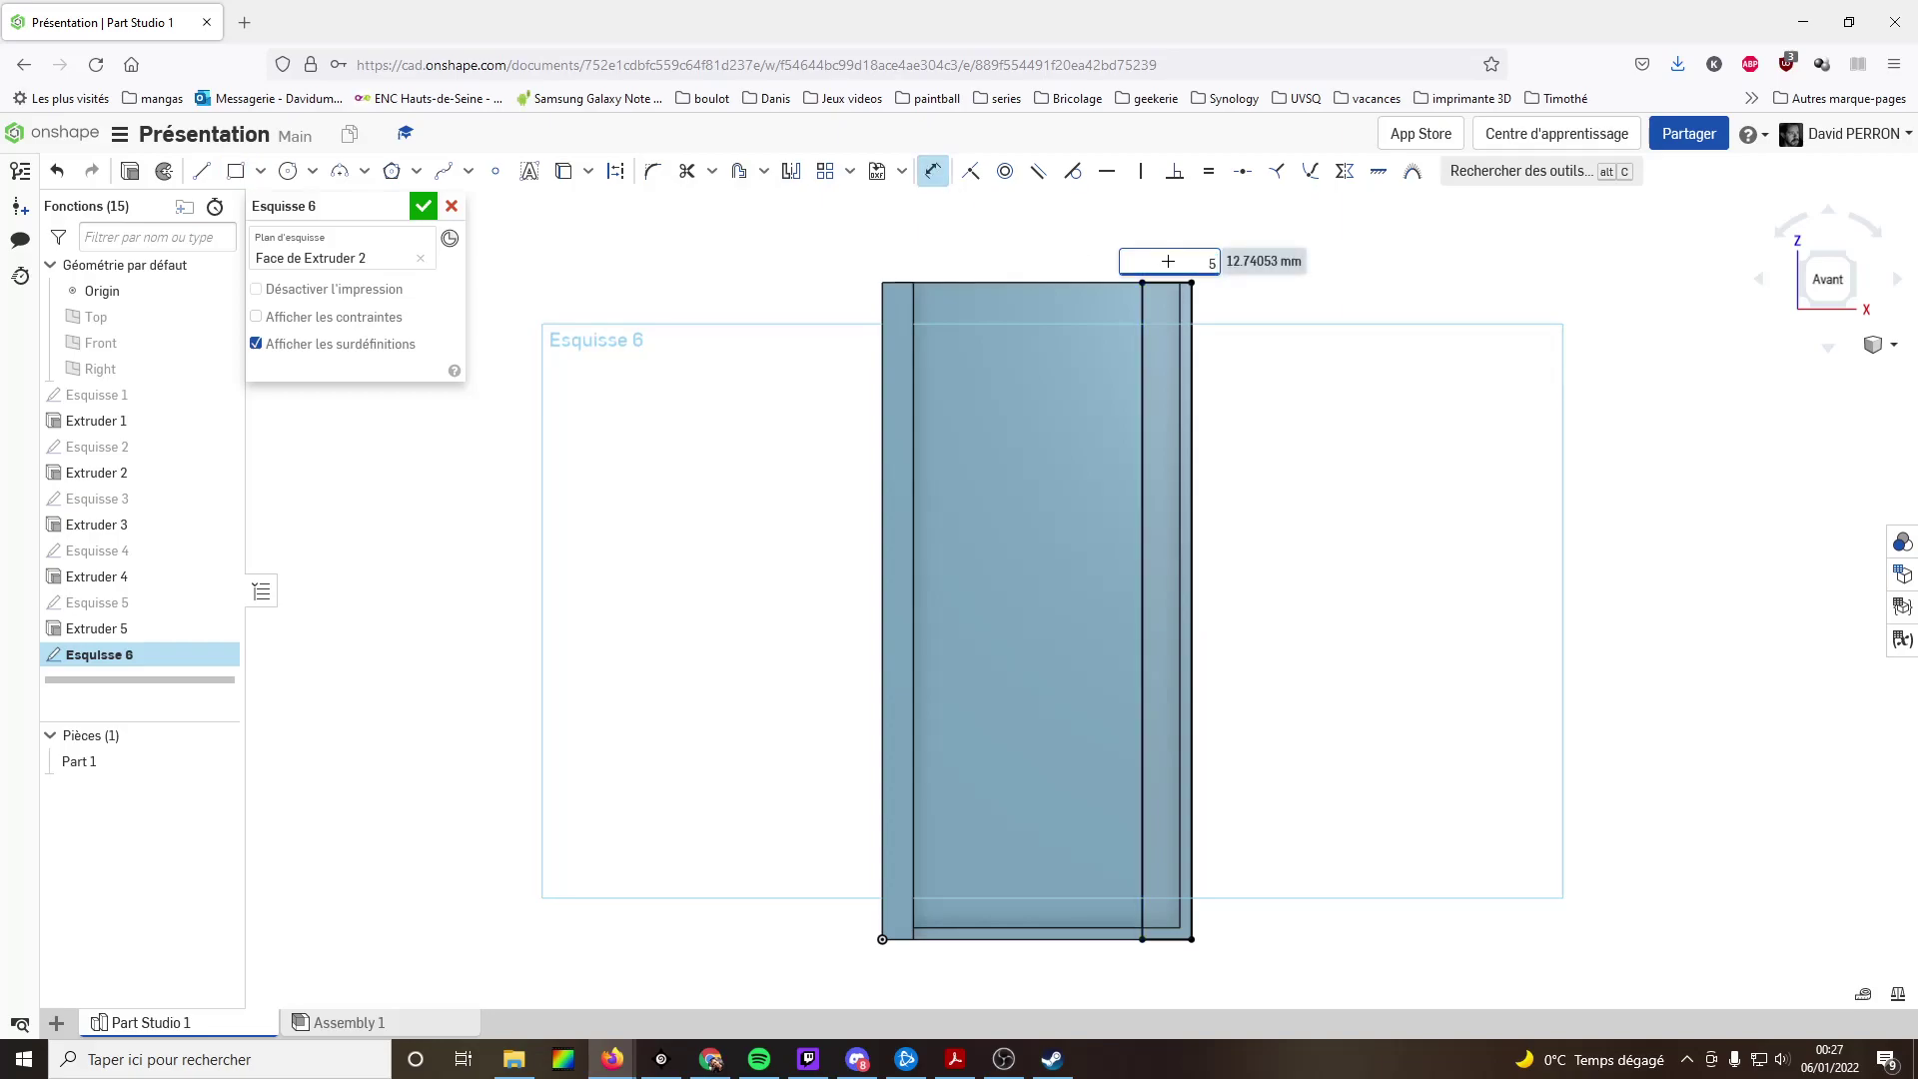
pyautogui.press('Return')
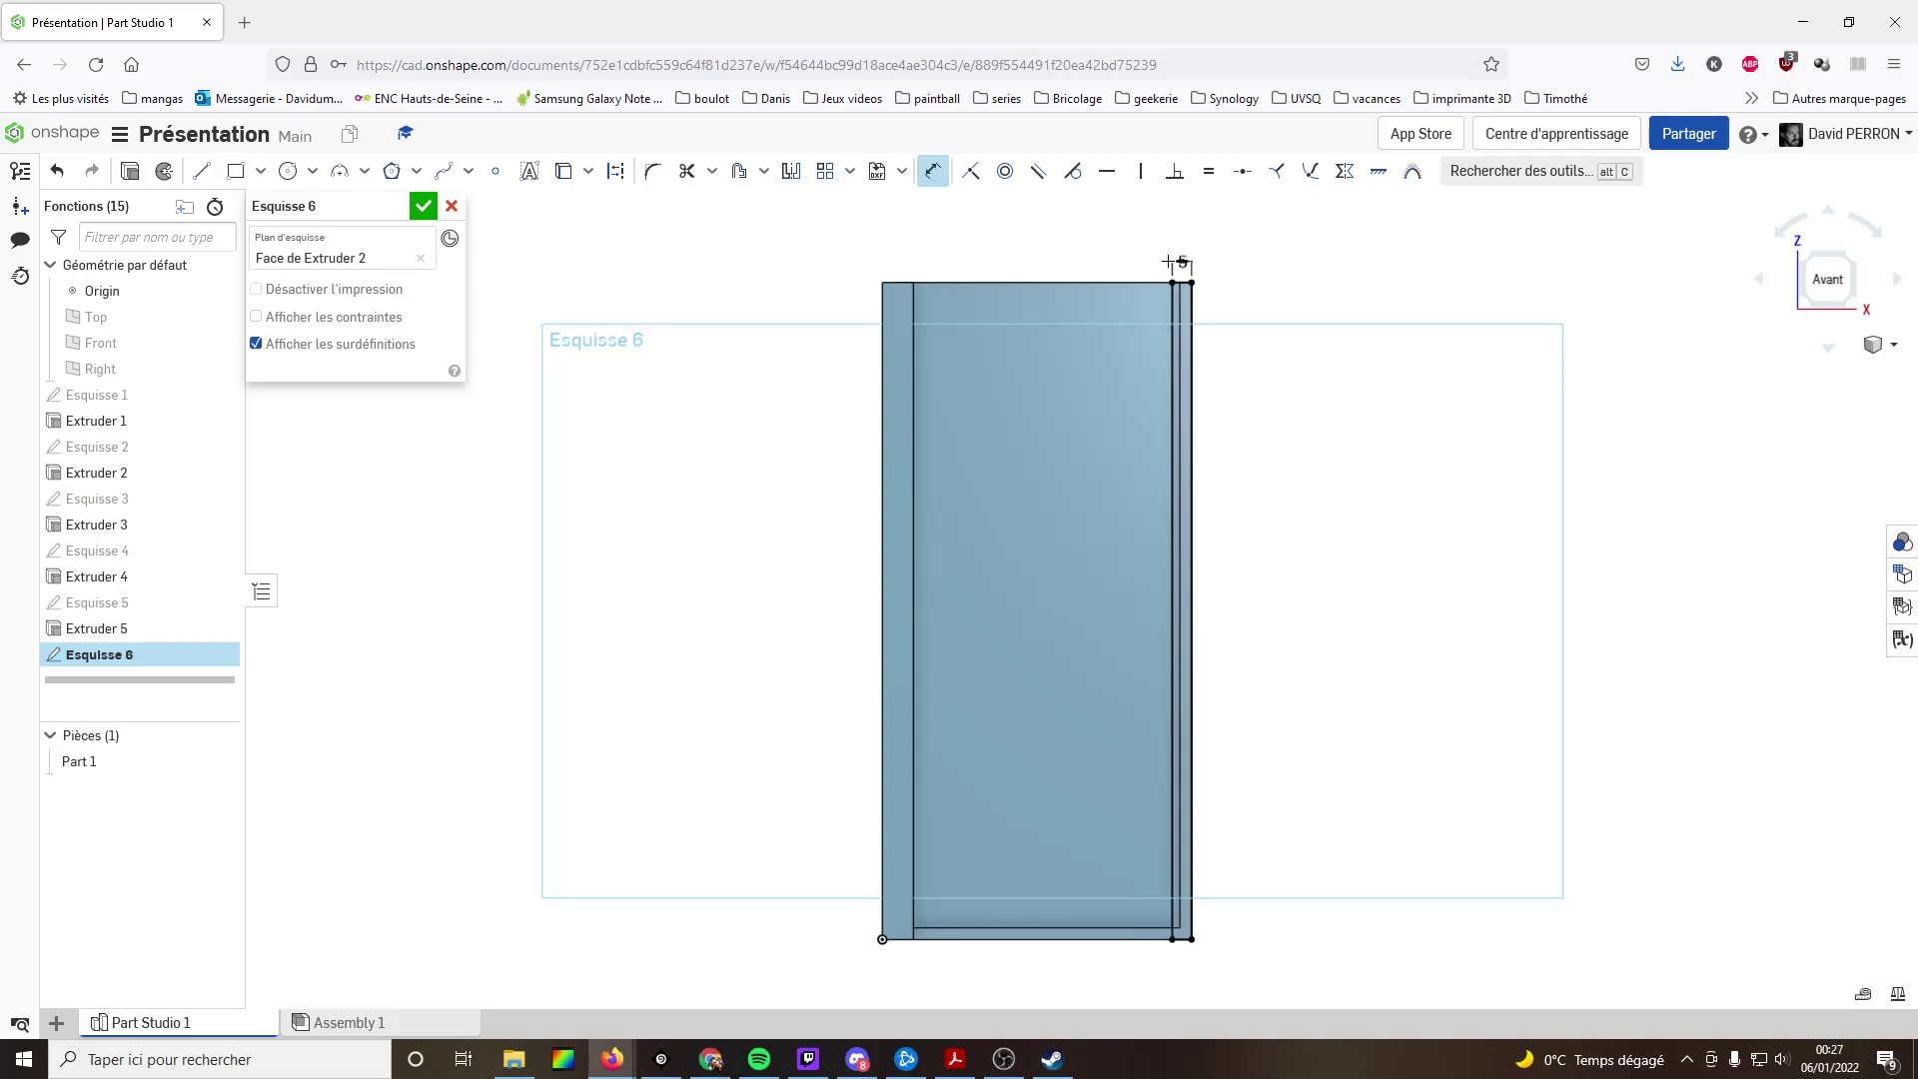
# - Extrude the right rectangle 3 mm as an addition to the part, forming a lip over the right wall
pyautogui.click(129, 171)
pyautogui.hotkey('shift', 'e')
pyautogui.click(388, 394)
pyautogui.write('3')
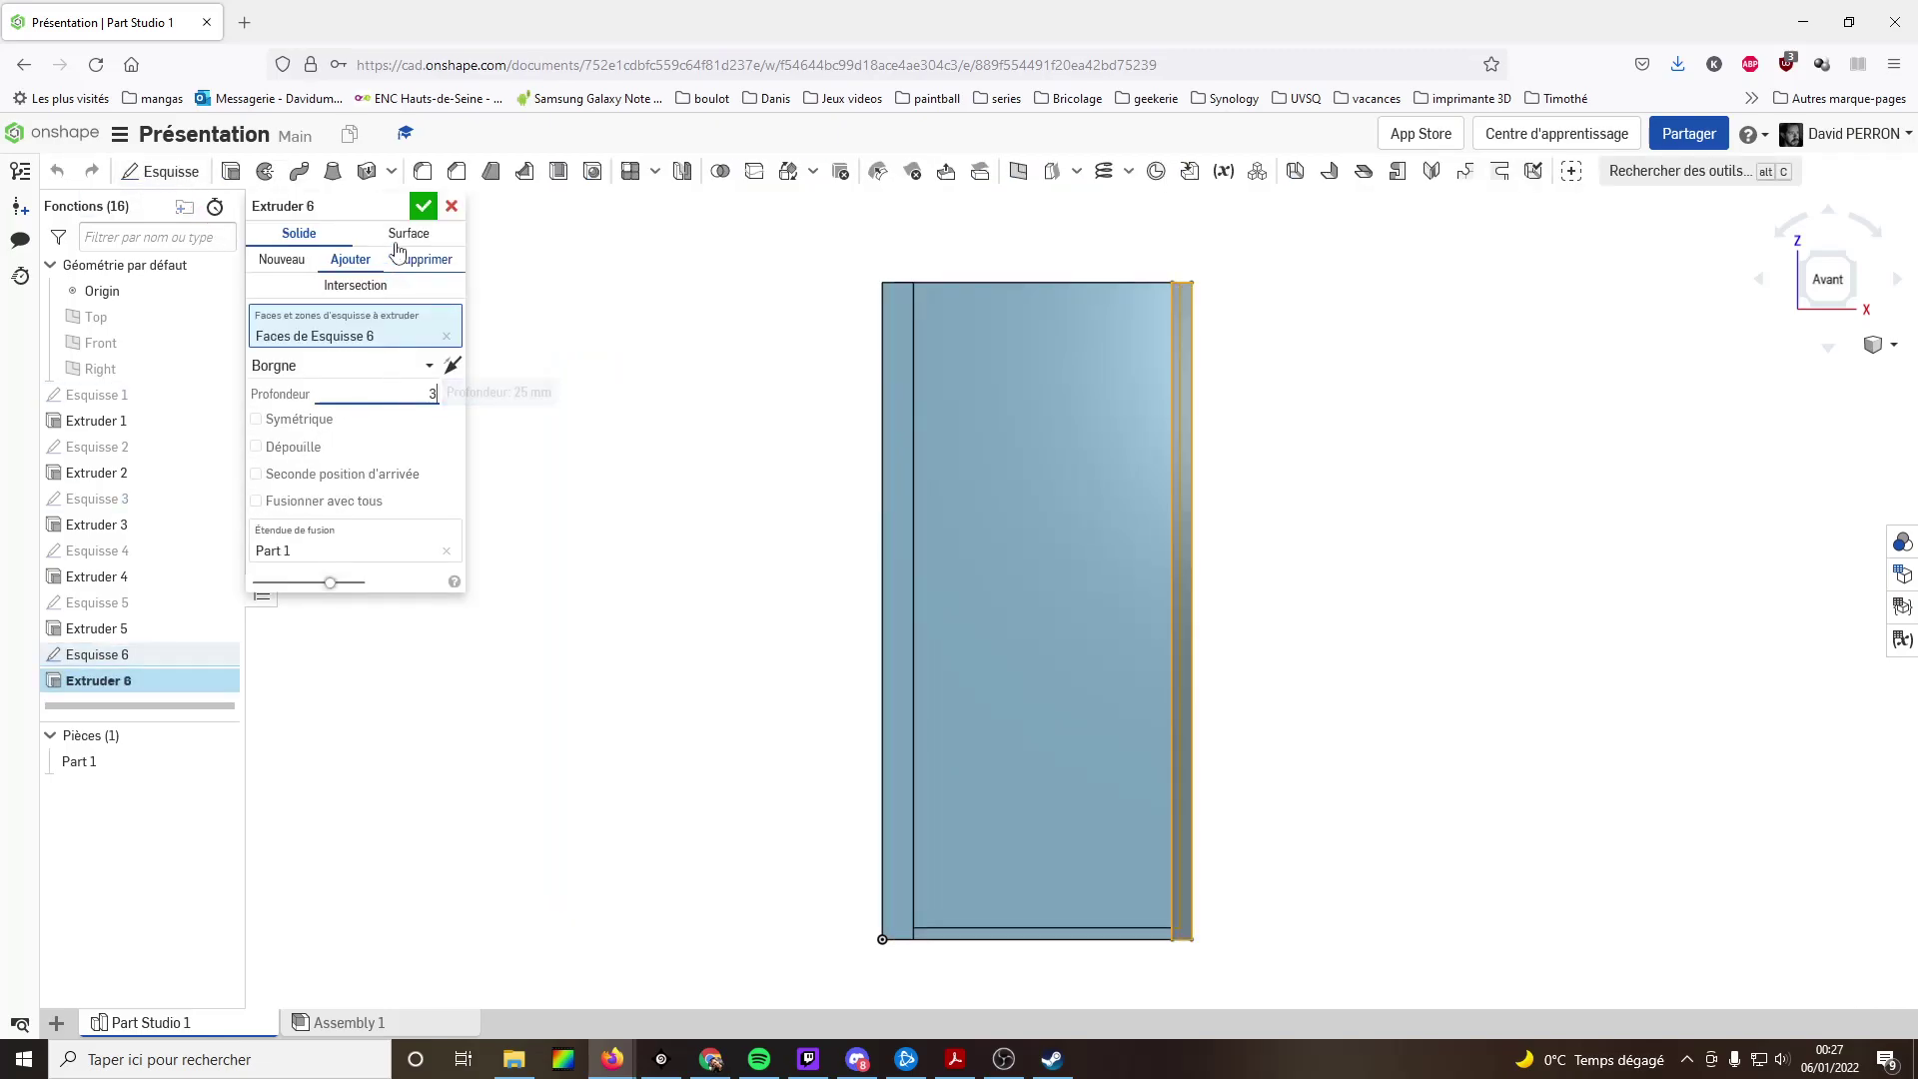
pyautogui.click(424, 206)
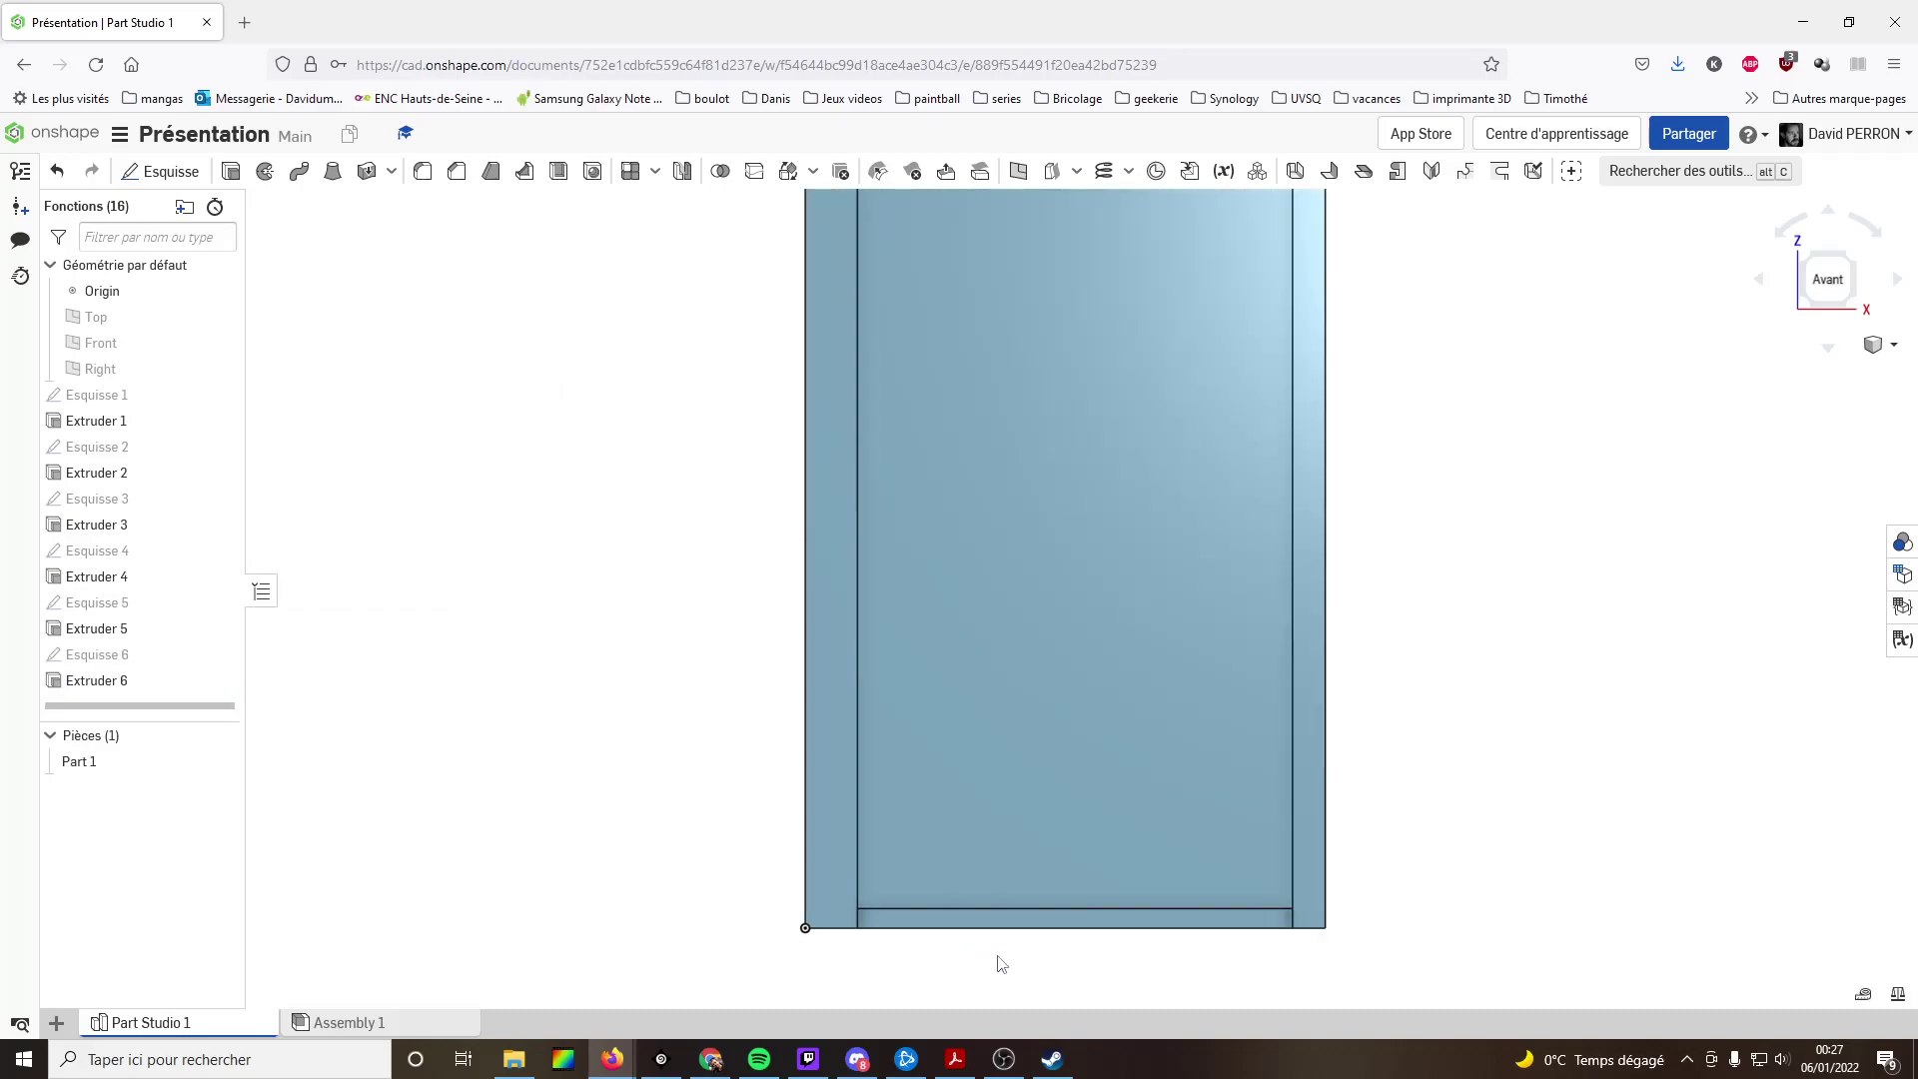
# - Sketch a rectangle about 8 mm high on the bottom wall's front face, spanning between the two side lips
pyautogui.scroll(5, 998, 961)
pyautogui.click(984, 925)
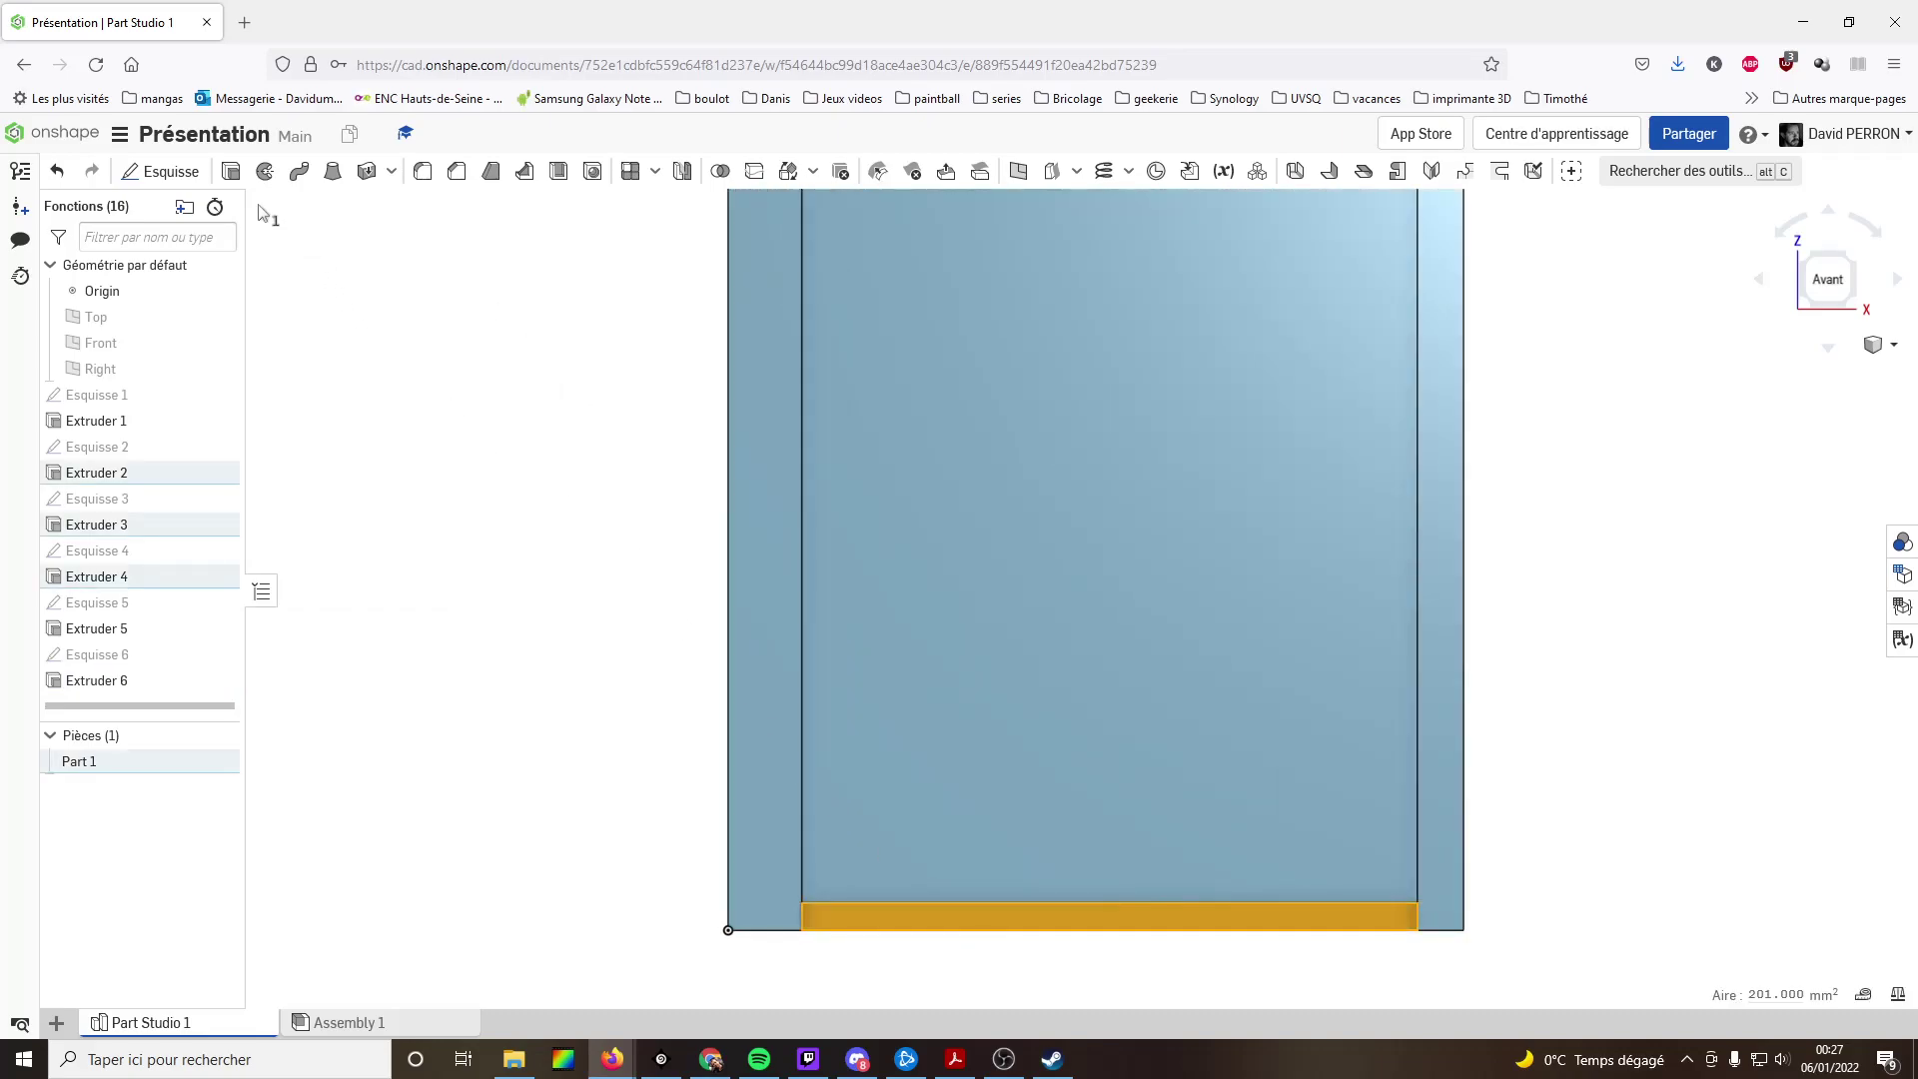
pyautogui.click(168, 171)
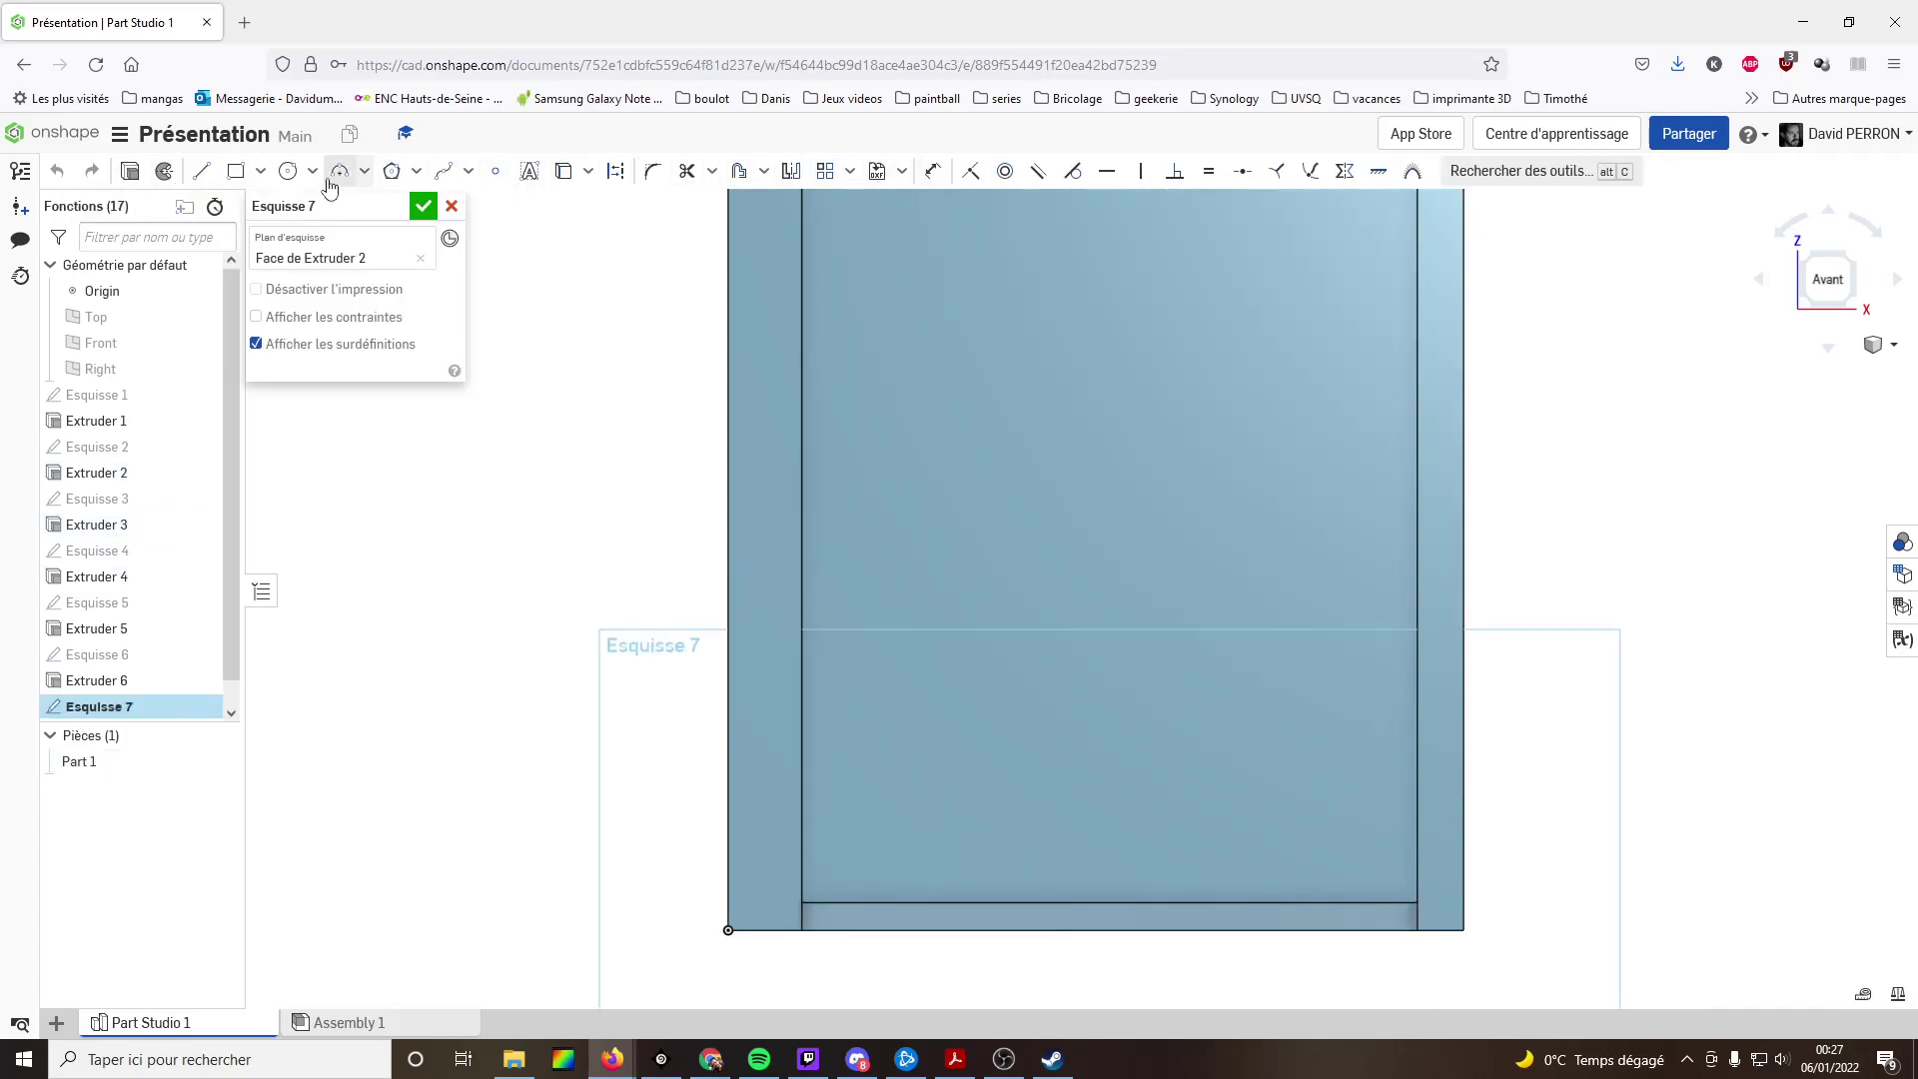
pyautogui.click(244, 175)
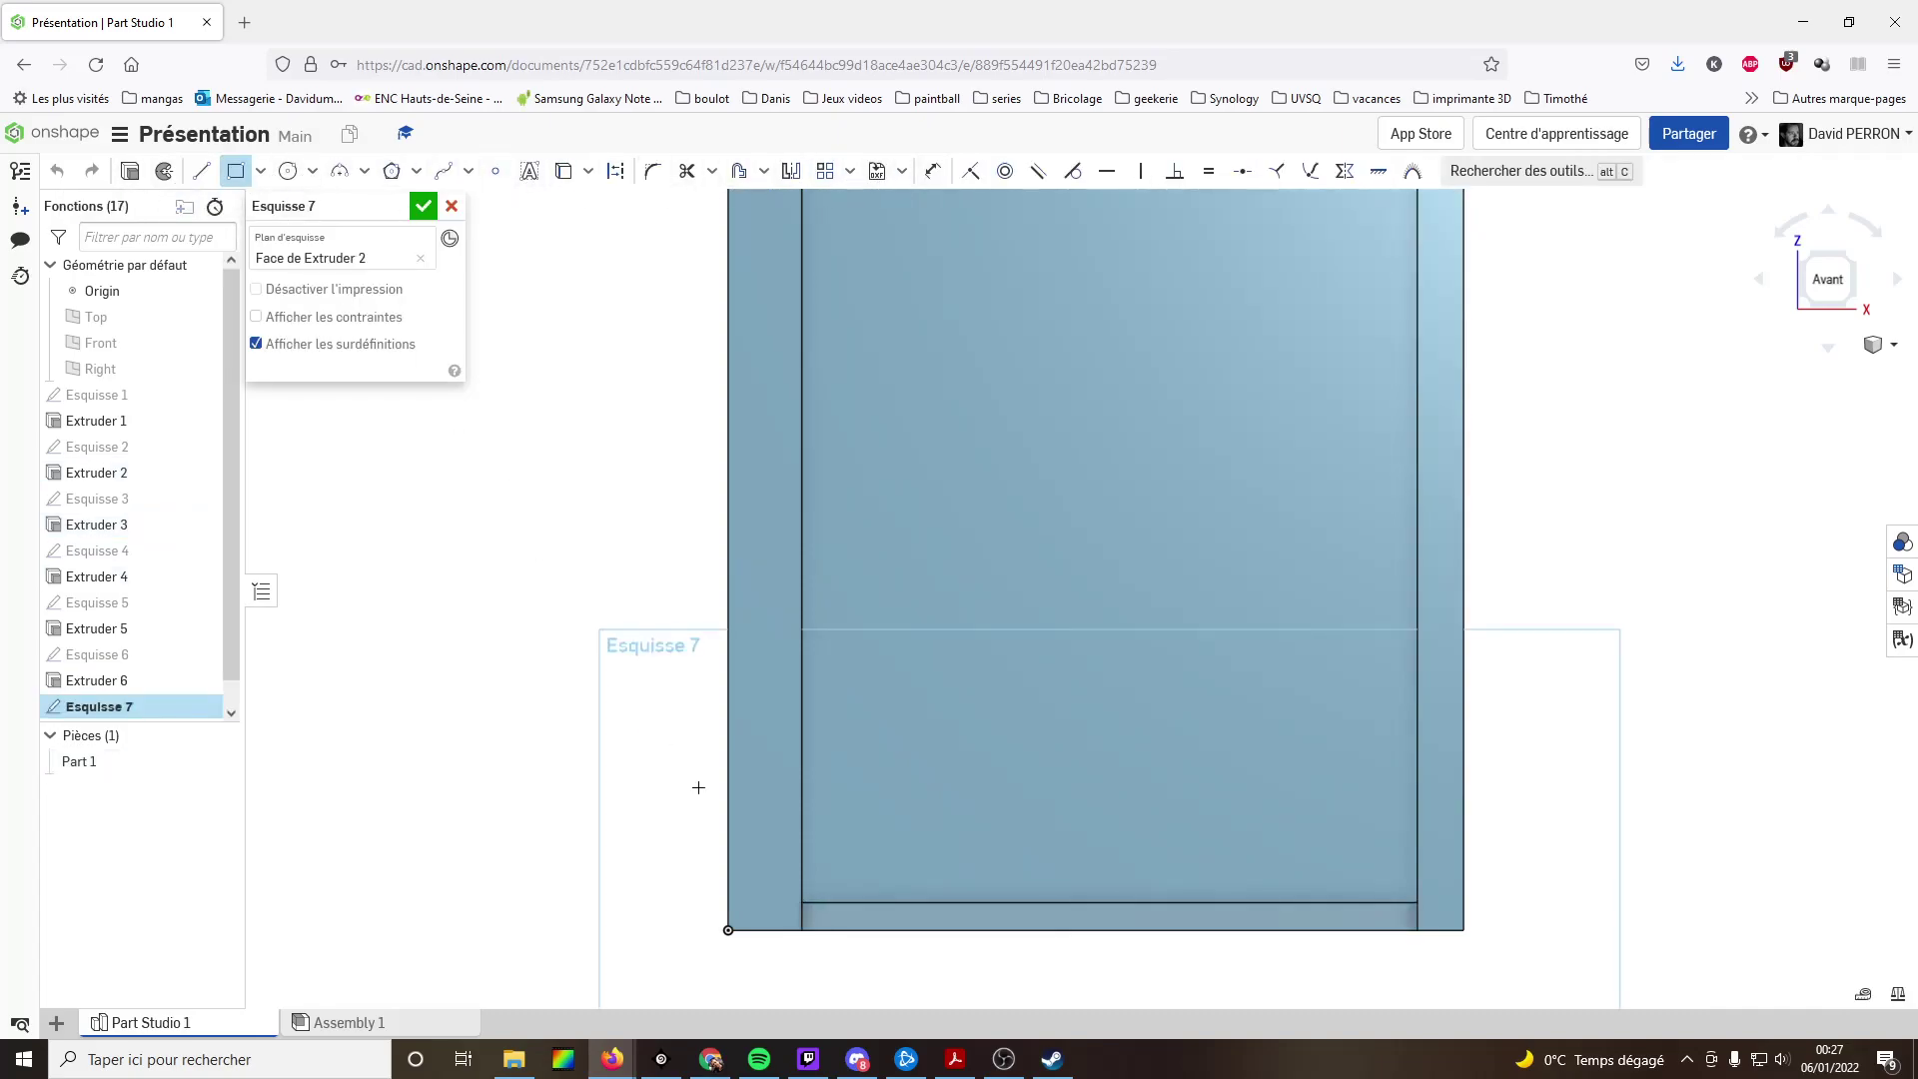
pyautogui.click(802, 930)
pyautogui.click(1419, 858)
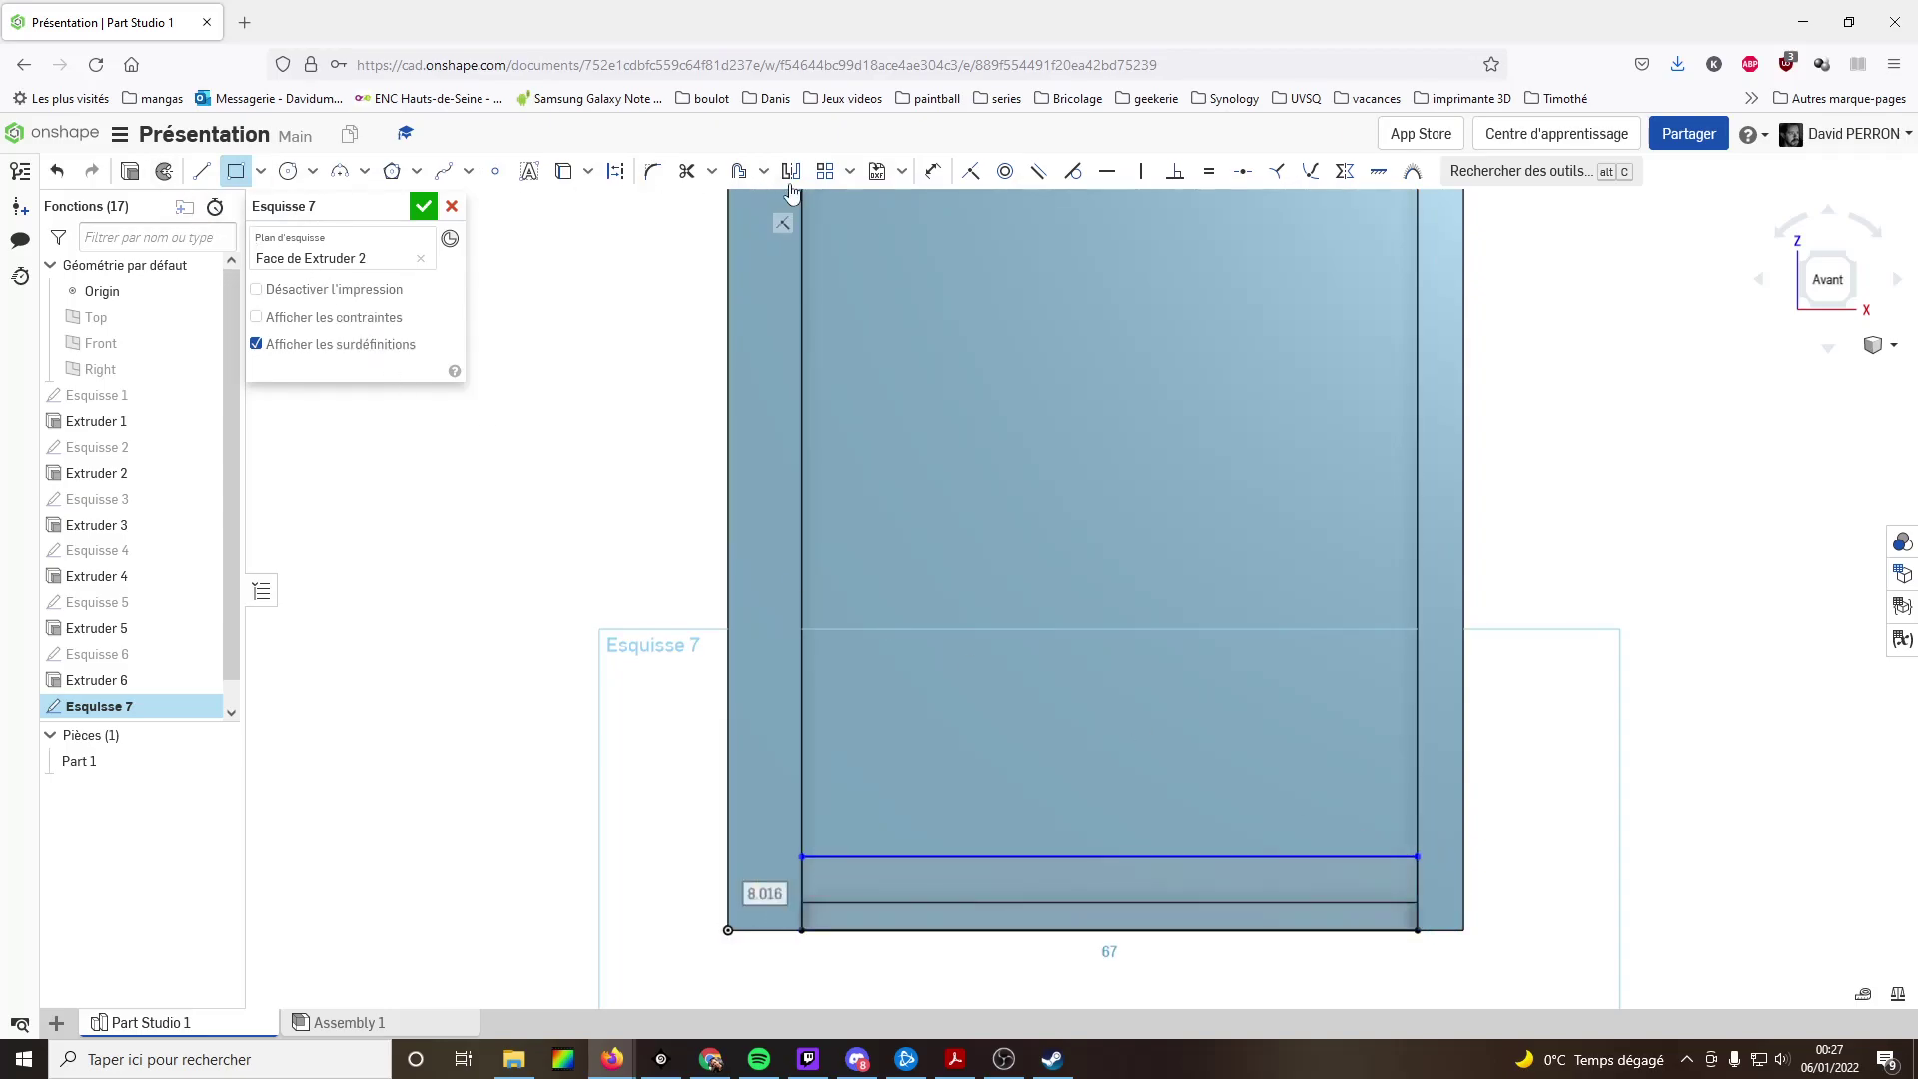
# - Dimension the bottom rectangle's height to 8 mm
pyautogui.click(932, 171)
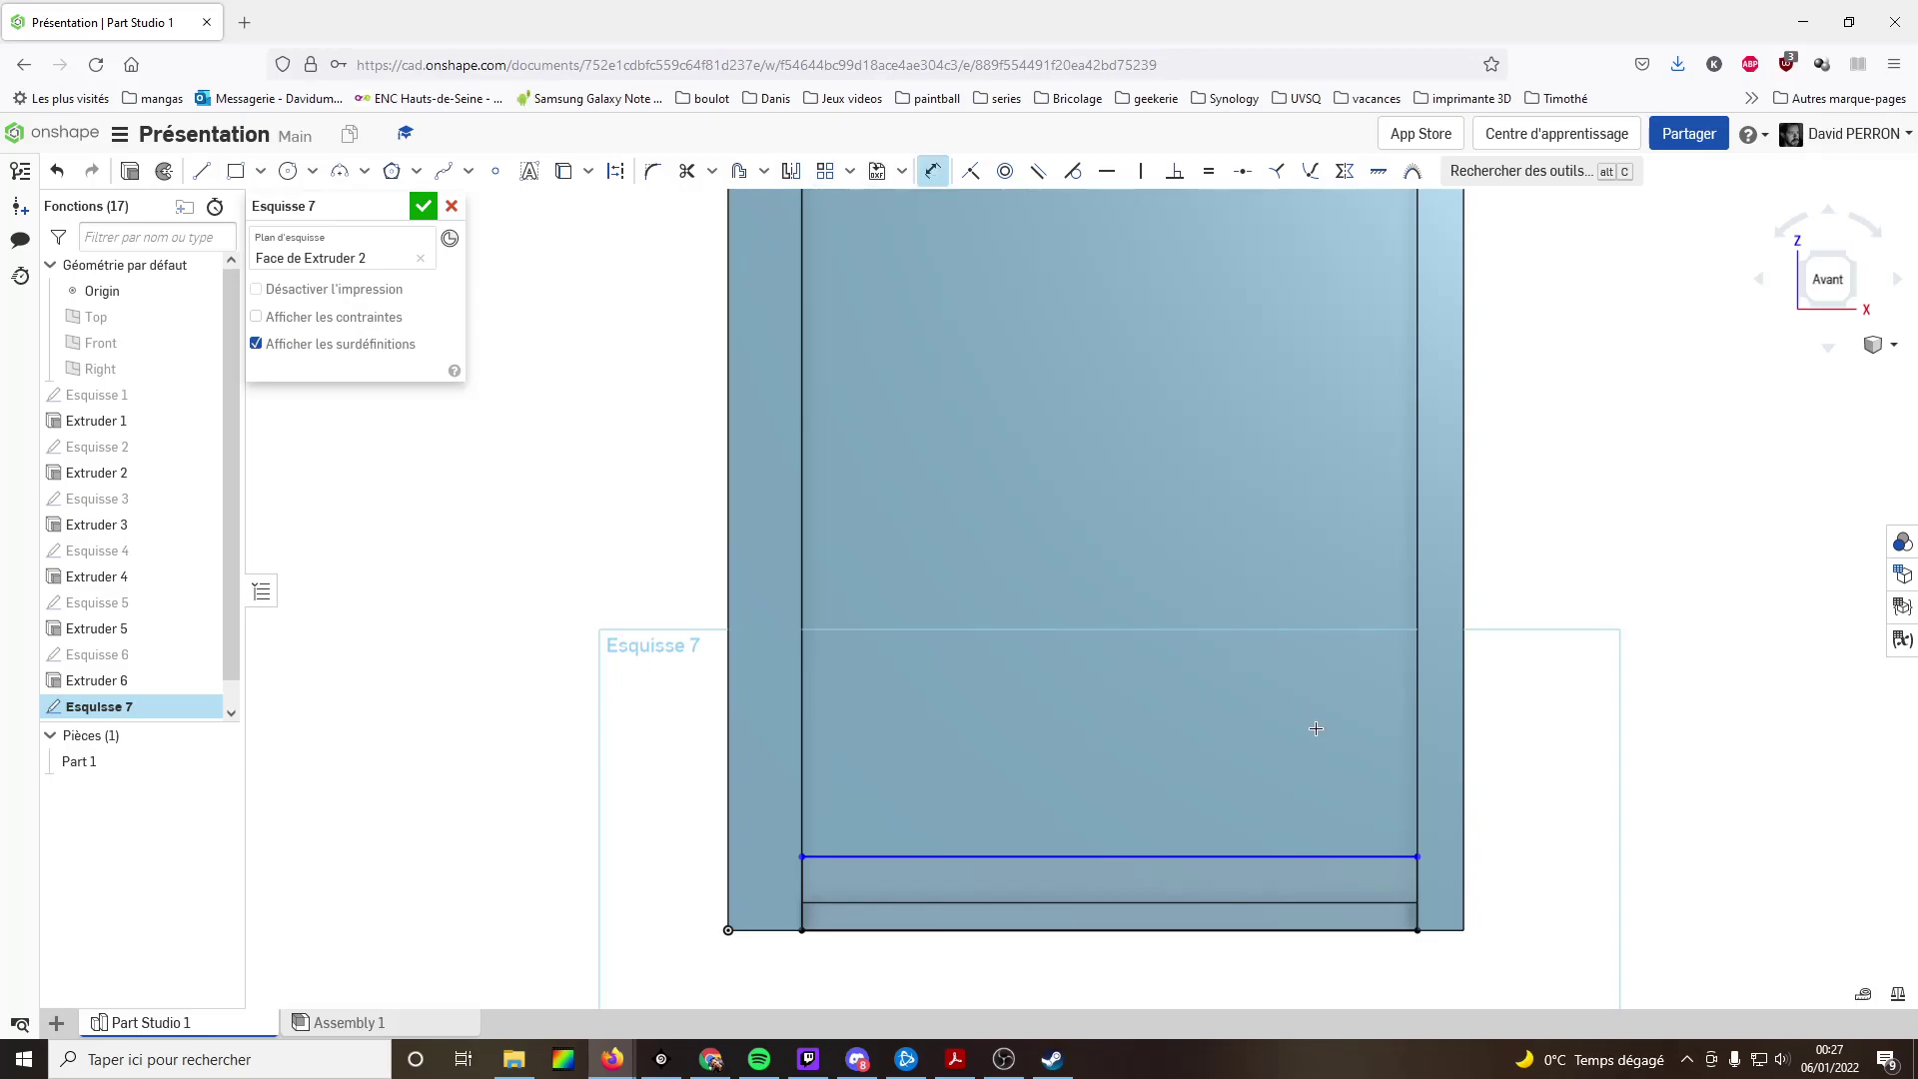
pyautogui.click(1418, 885)
pyautogui.click(1545, 880)
pyautogui.write('8')
pyautogui.press('Return')
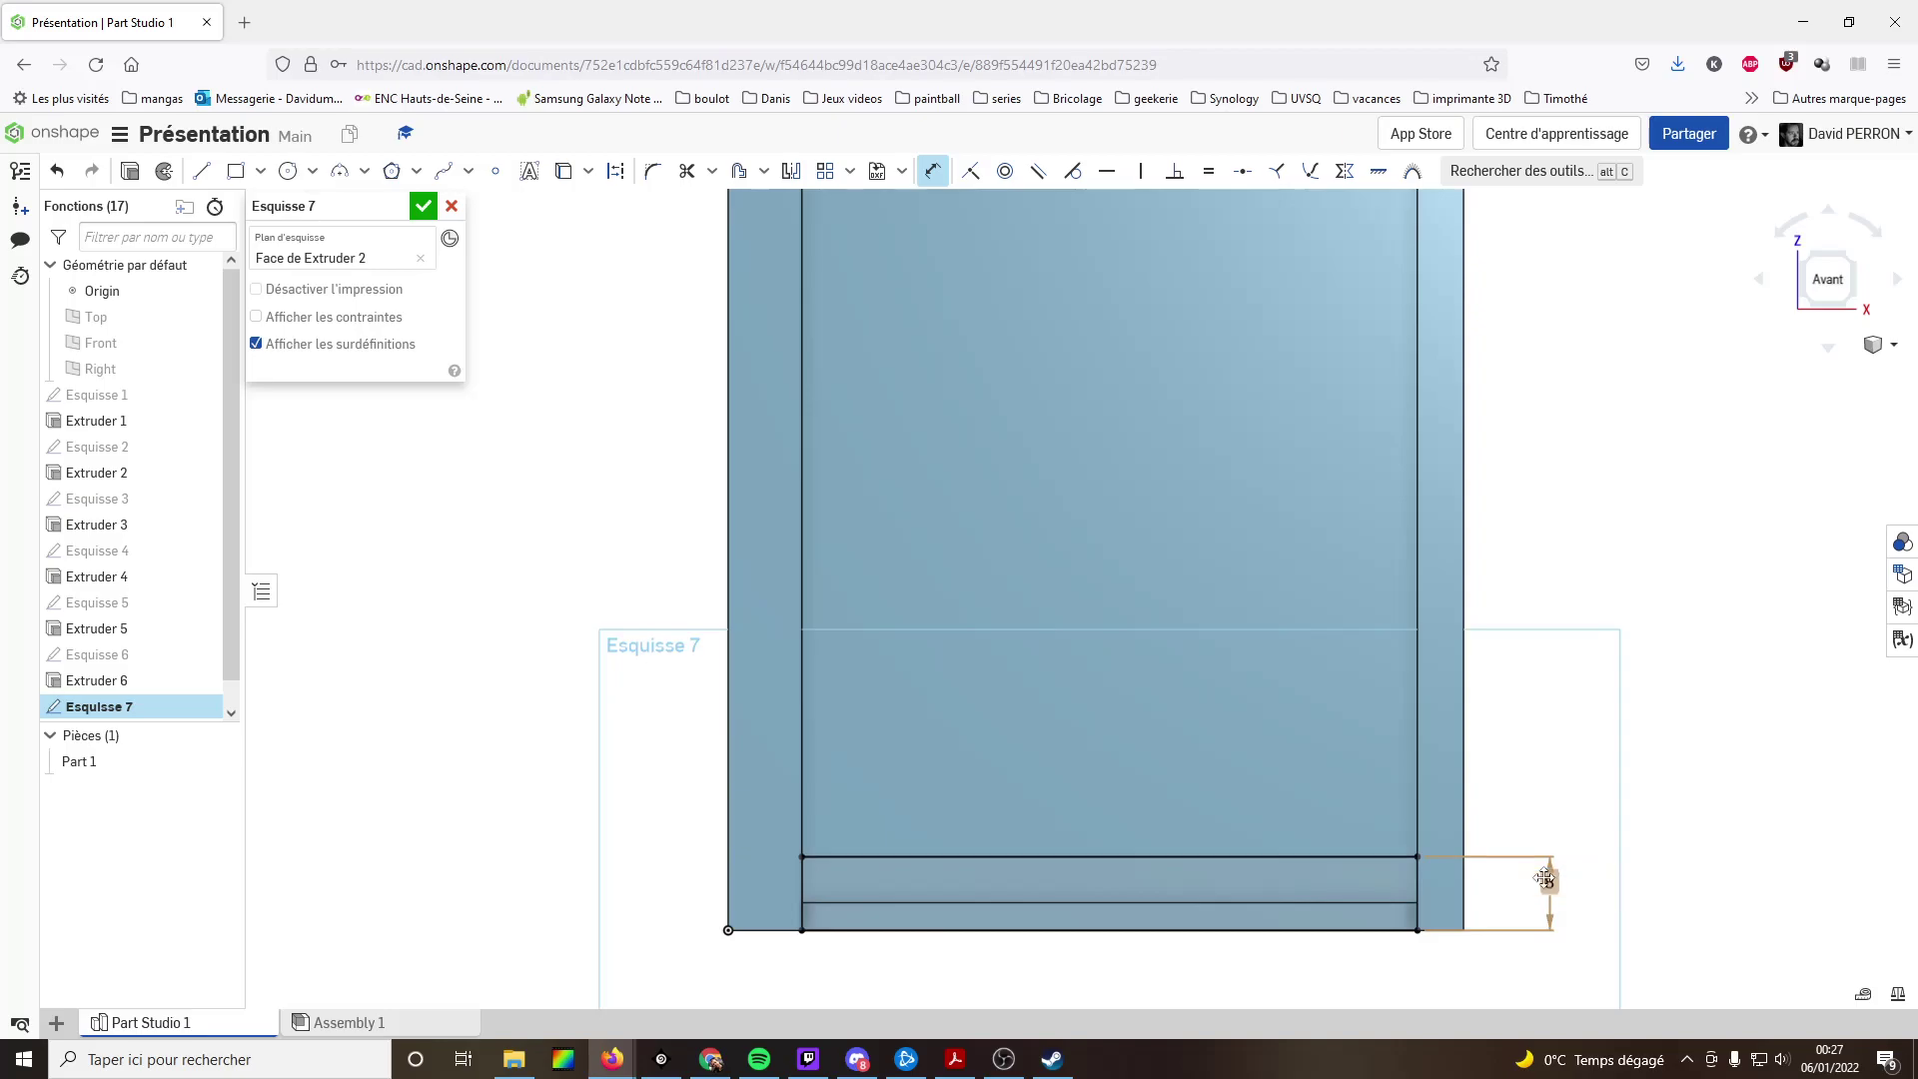
# - Extrude the bottom rectangle 3 mm as an addition to the part, joining the two side lips
pyautogui.click(129, 173)
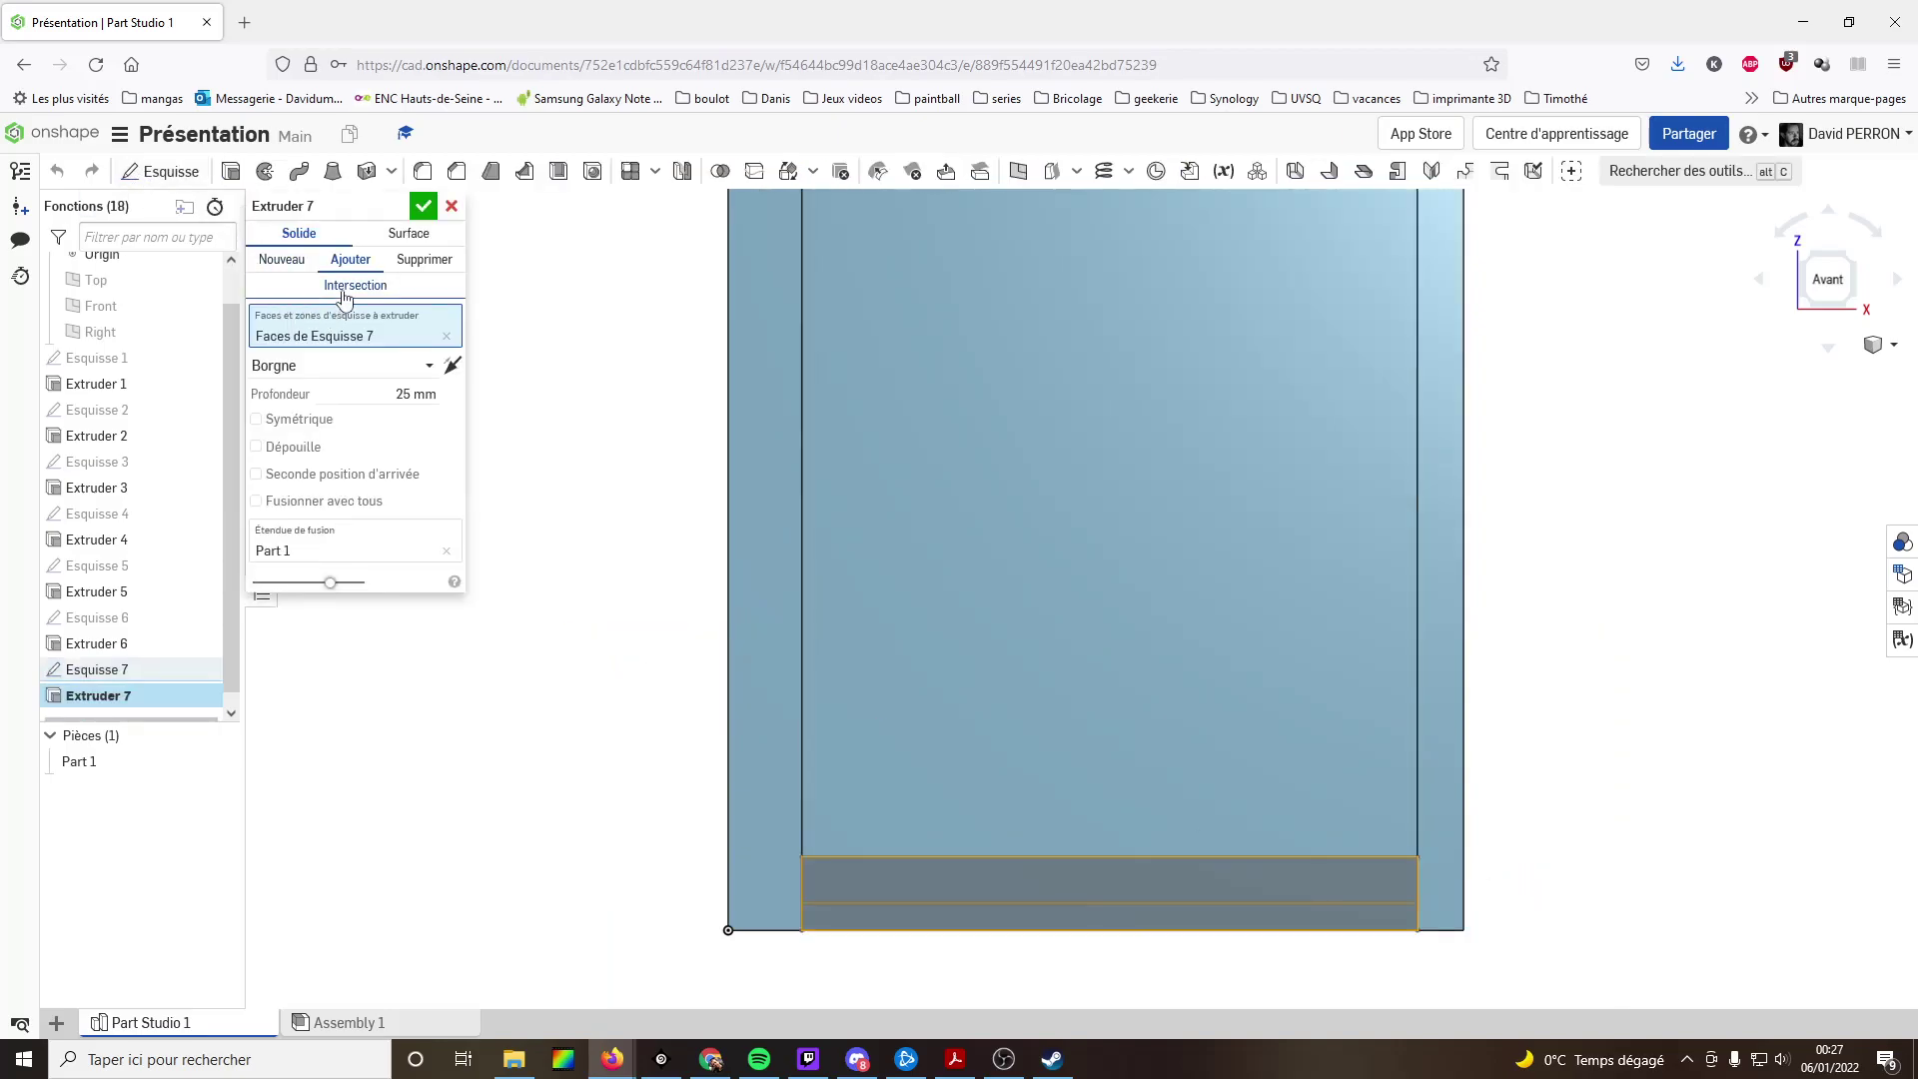
pyautogui.click(406, 391)
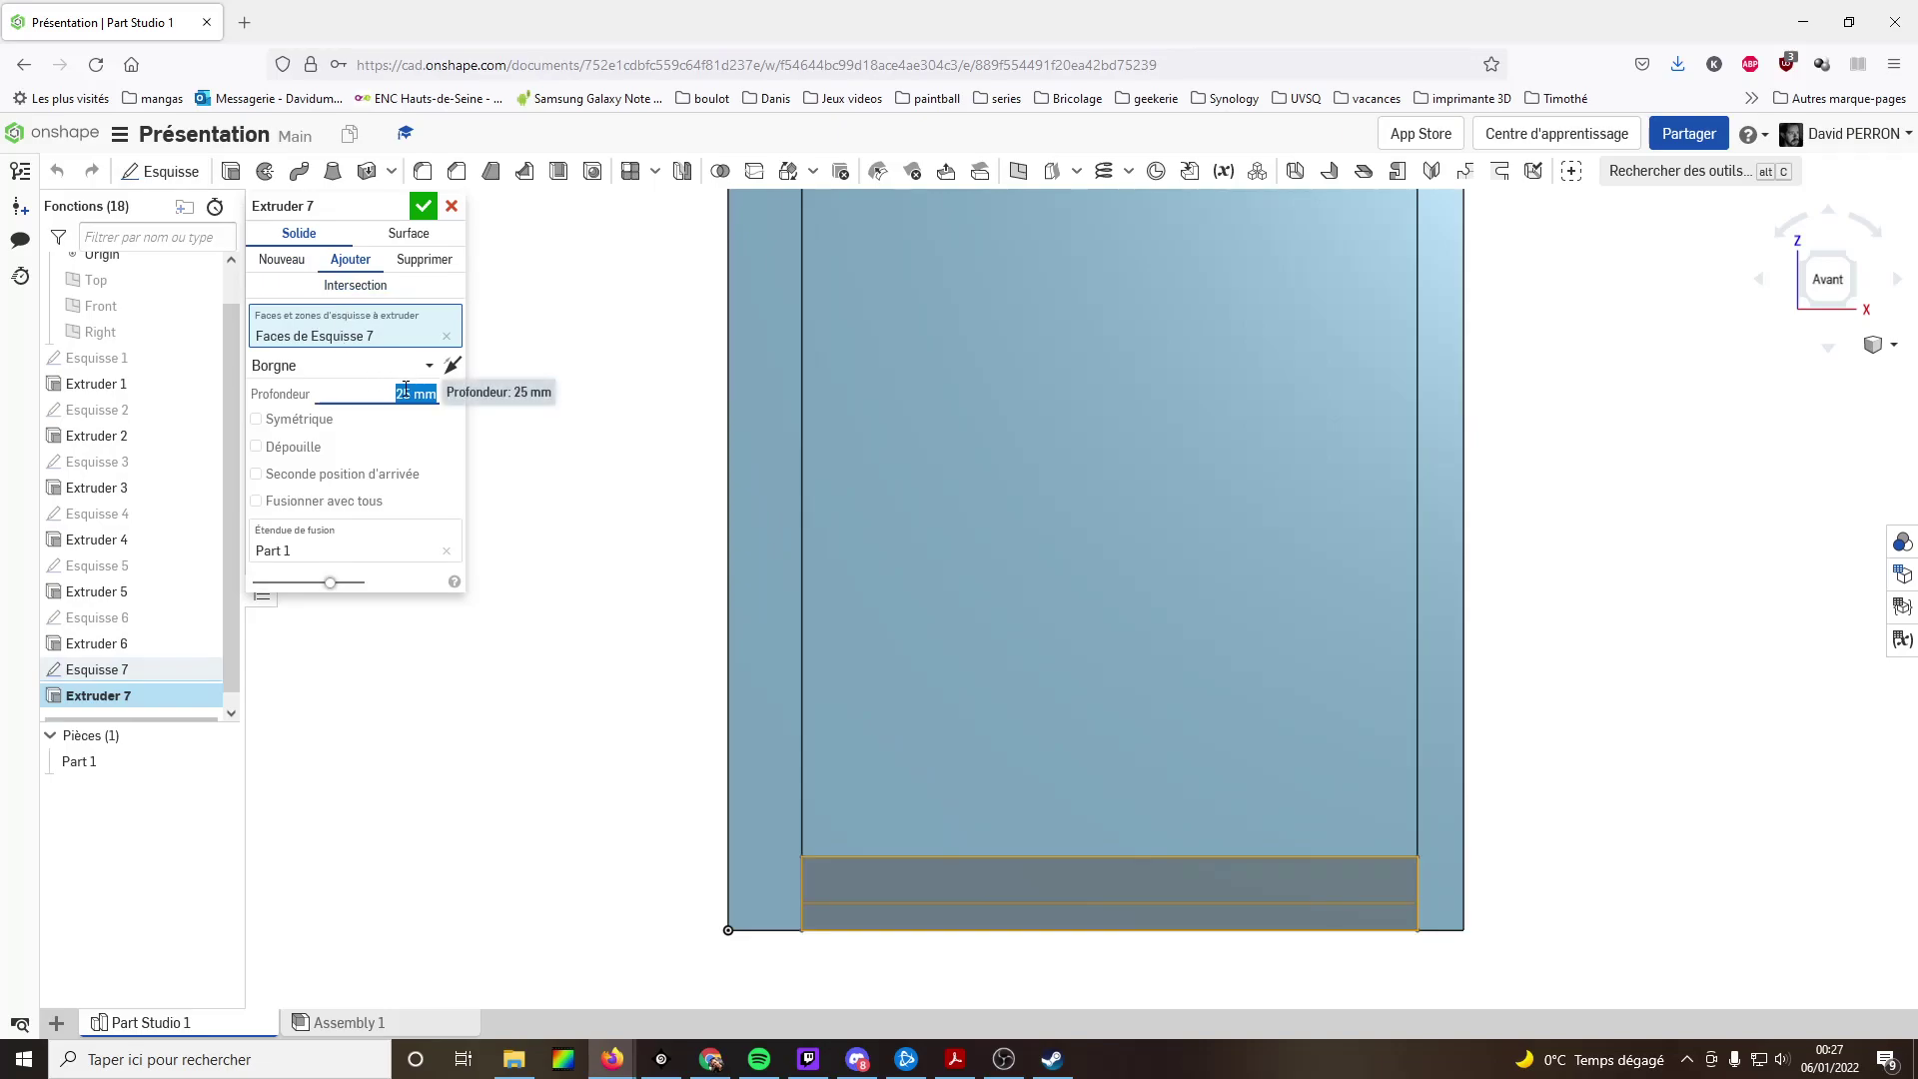
pyautogui.write('3')
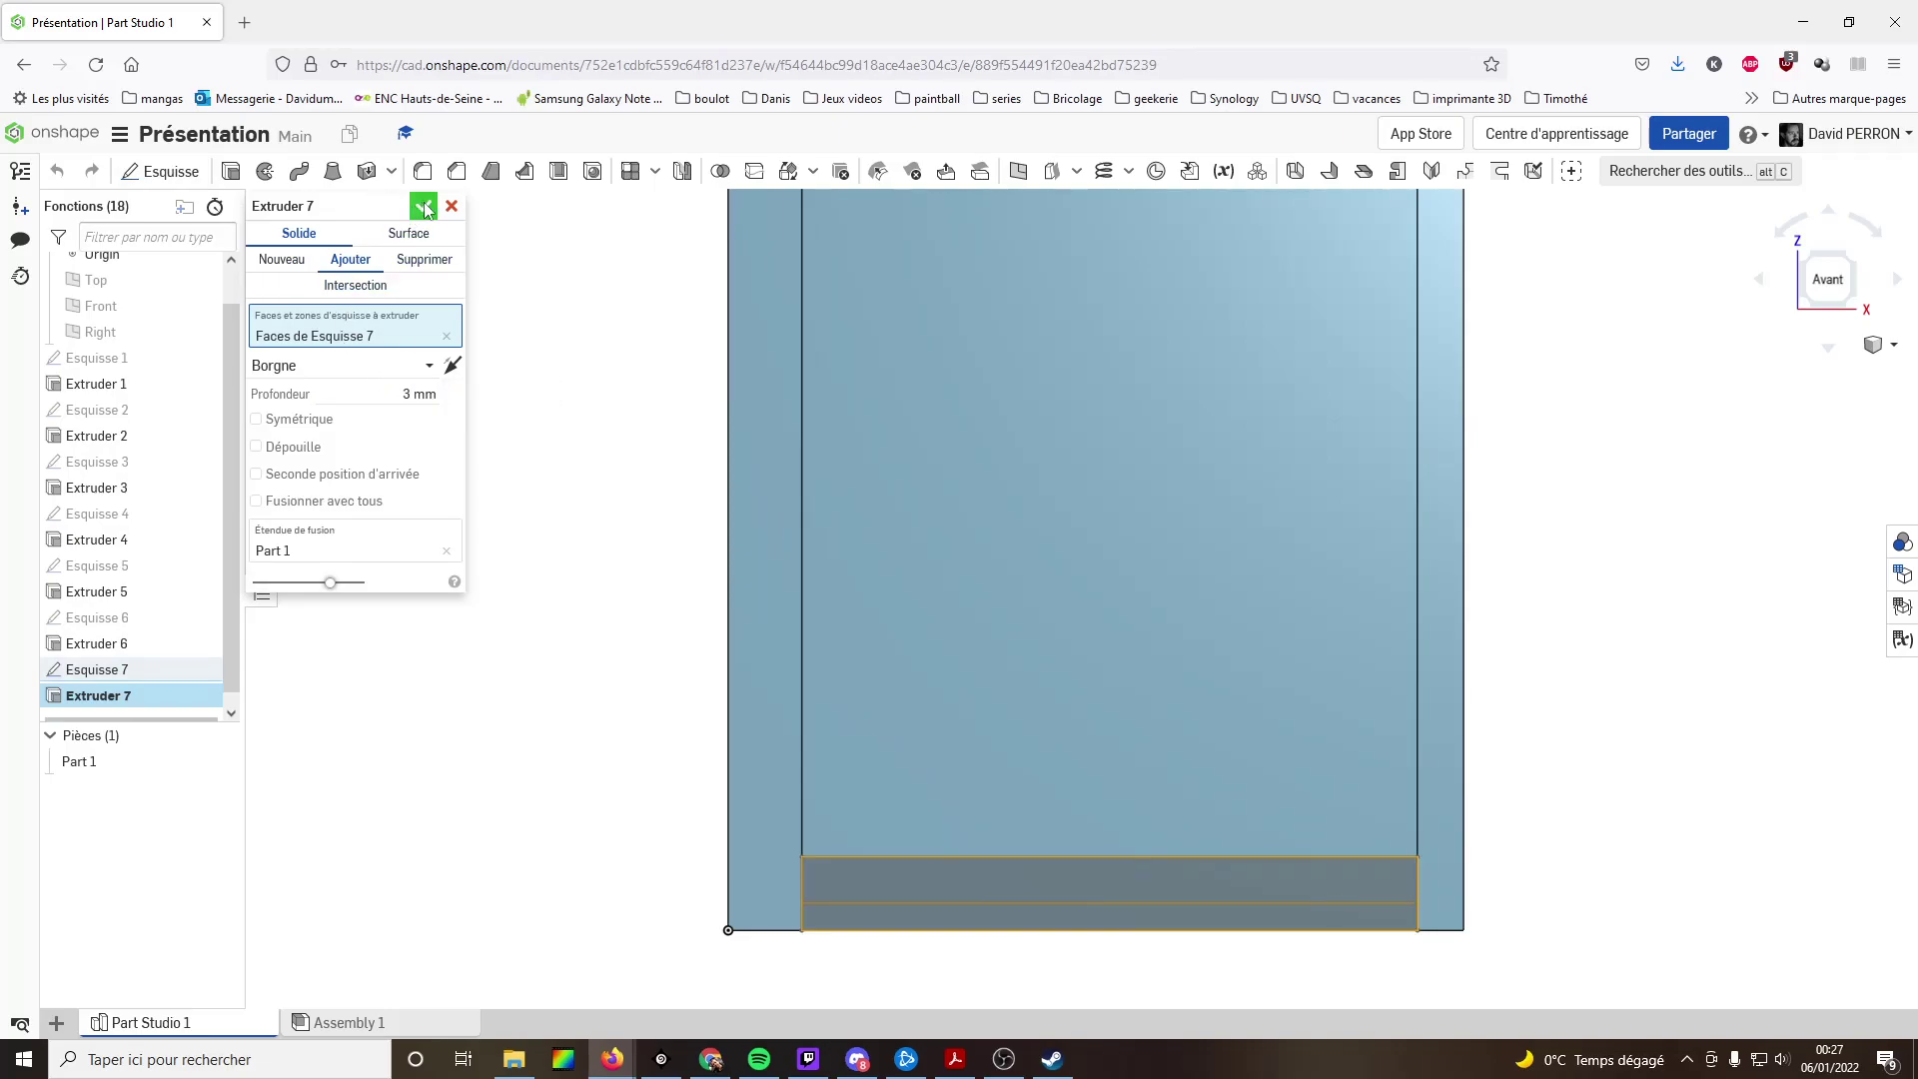
pyautogui.press('Return')
# - Edit the right lip's sketch (Esquisse 6) and set its rectangle width to 8 mm
pyautogui.scroll(-3, 556, 618)
pyautogui.scroll(-2, 629, 605)
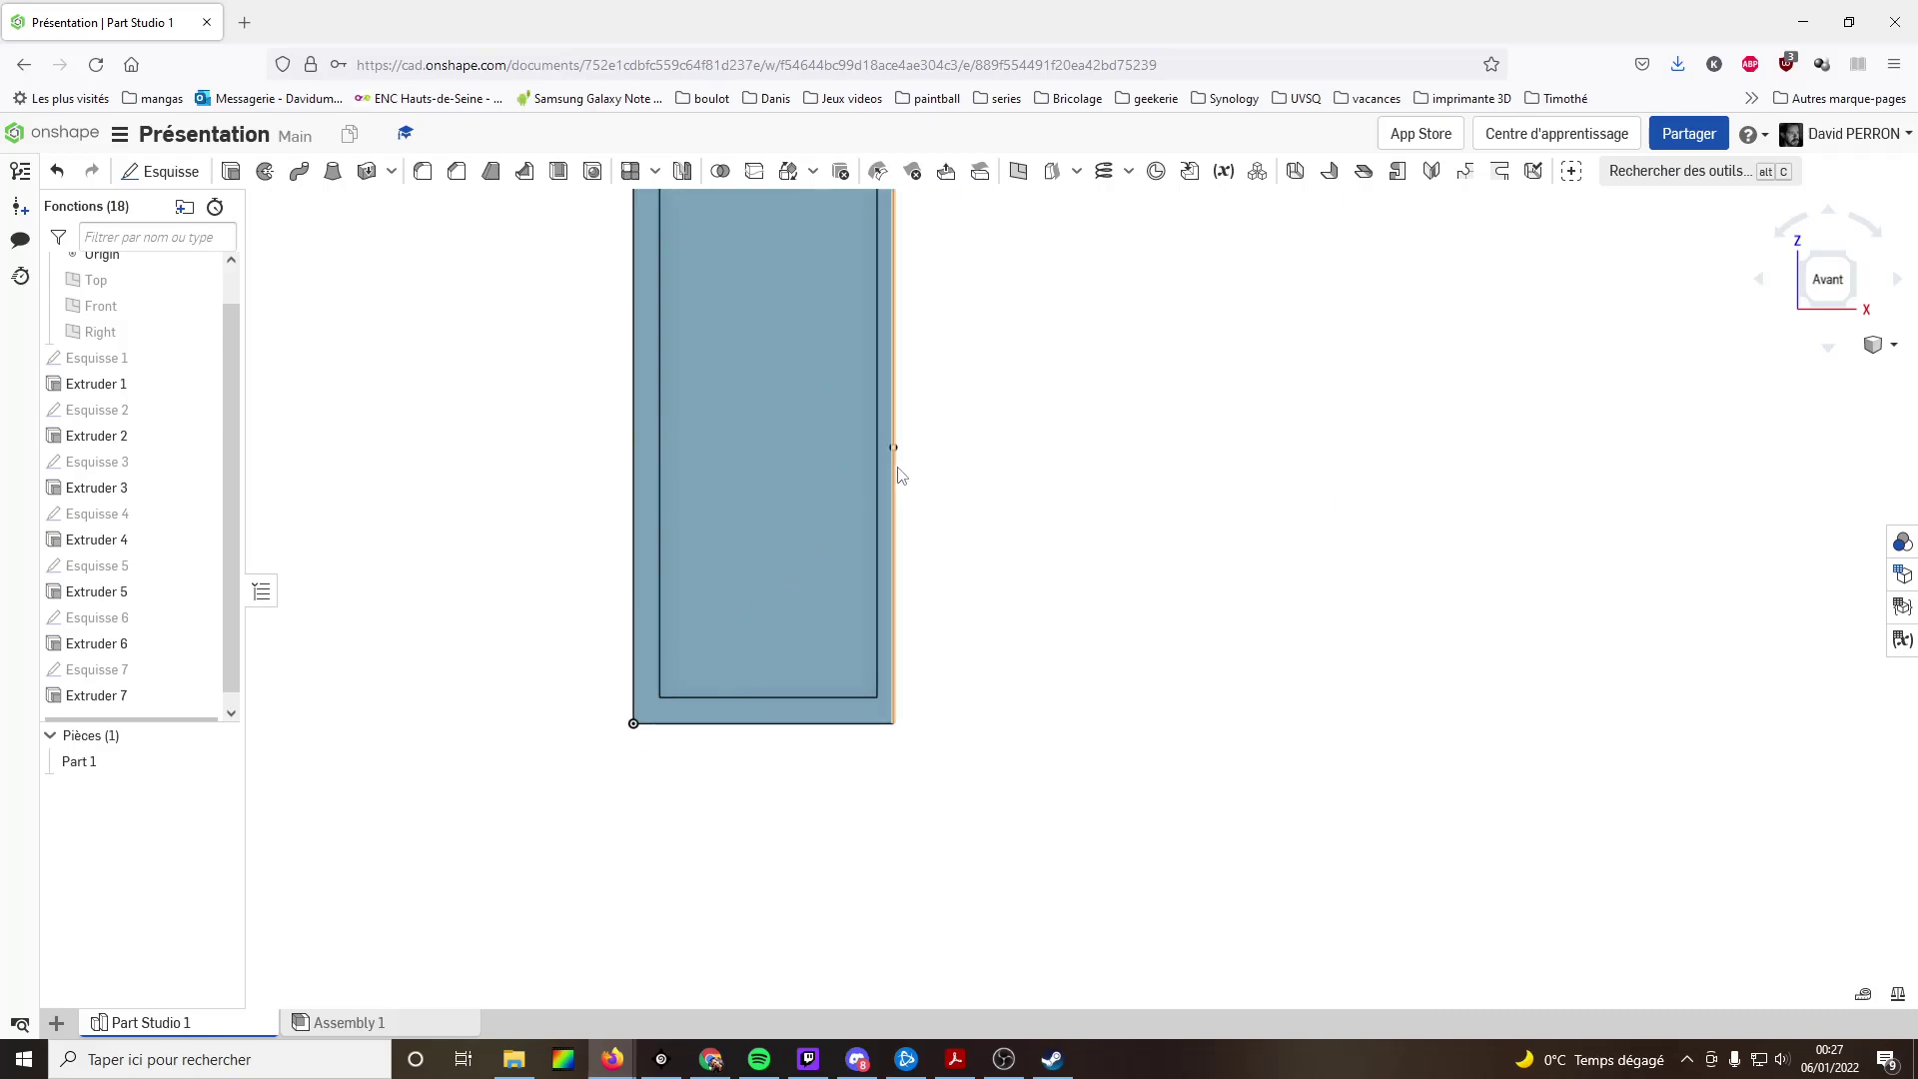
pyautogui.scroll(-2, 900, 471)
pyautogui.scroll(-1, 959, 373)
pyautogui.moveTo(690, 299)
pyautogui.mouseDown(button='right')
pyautogui.moveTo(663, 393)
pyautogui.moveTo(678, 427)
pyautogui.moveTo(679, 320)
pyautogui.mouseUp(button='right')
pyautogui.scroll(5, 921, 316)
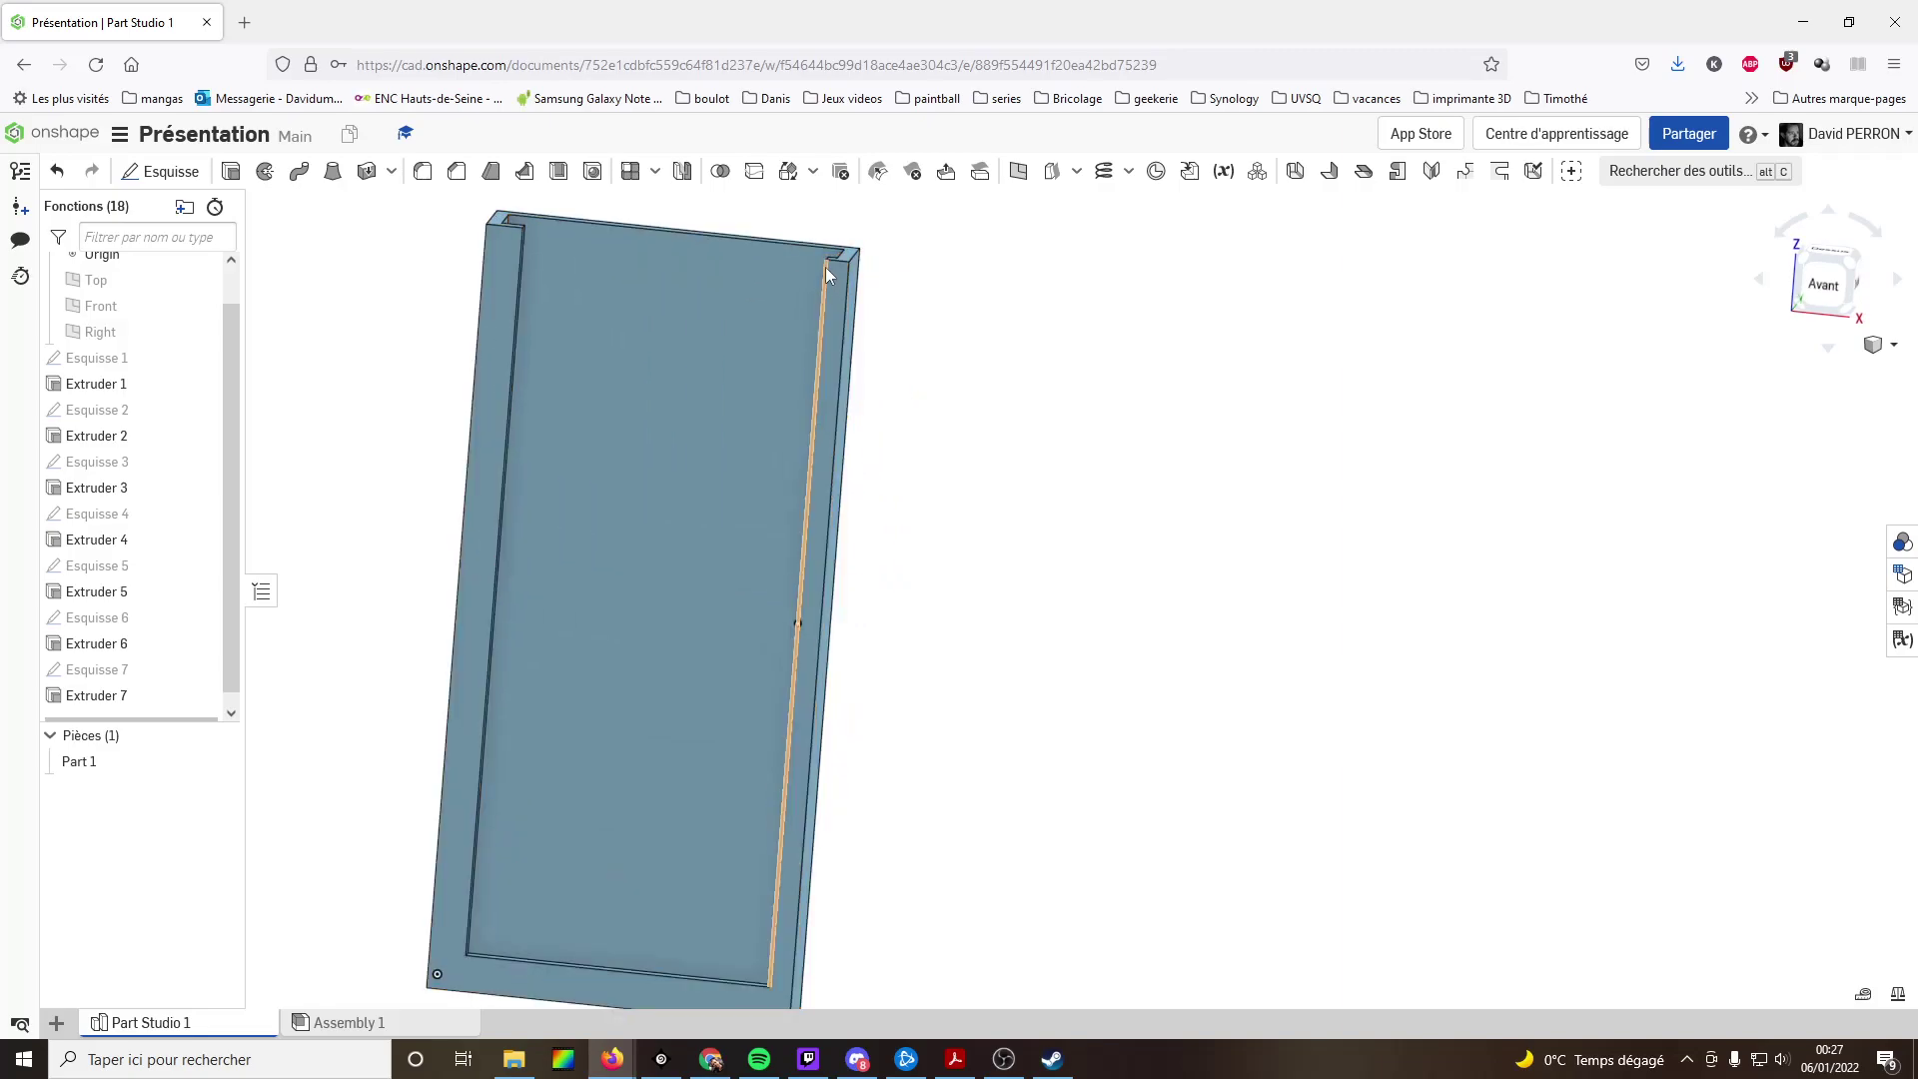
pyautogui.doubleClick(101, 619)
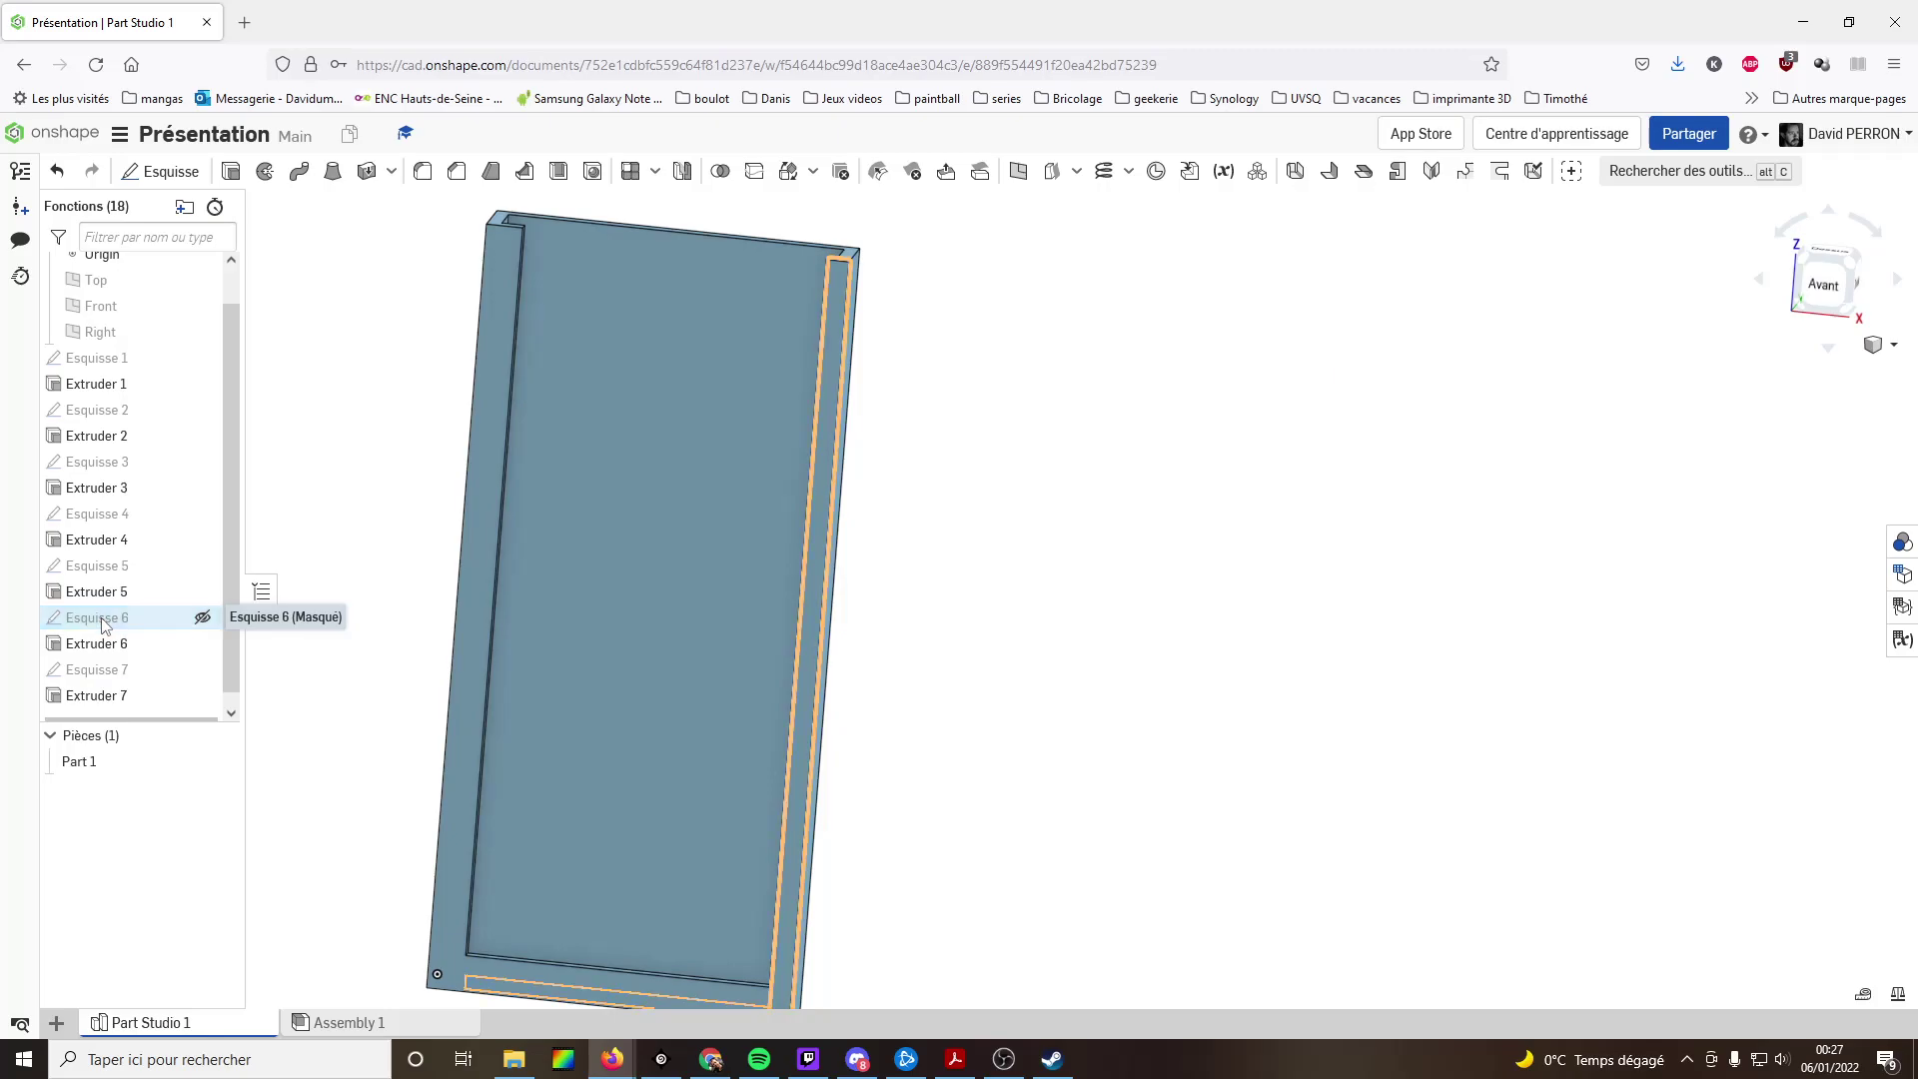
pyautogui.scroll(5, 842, 233)
pyautogui.doubleClick(844, 232)
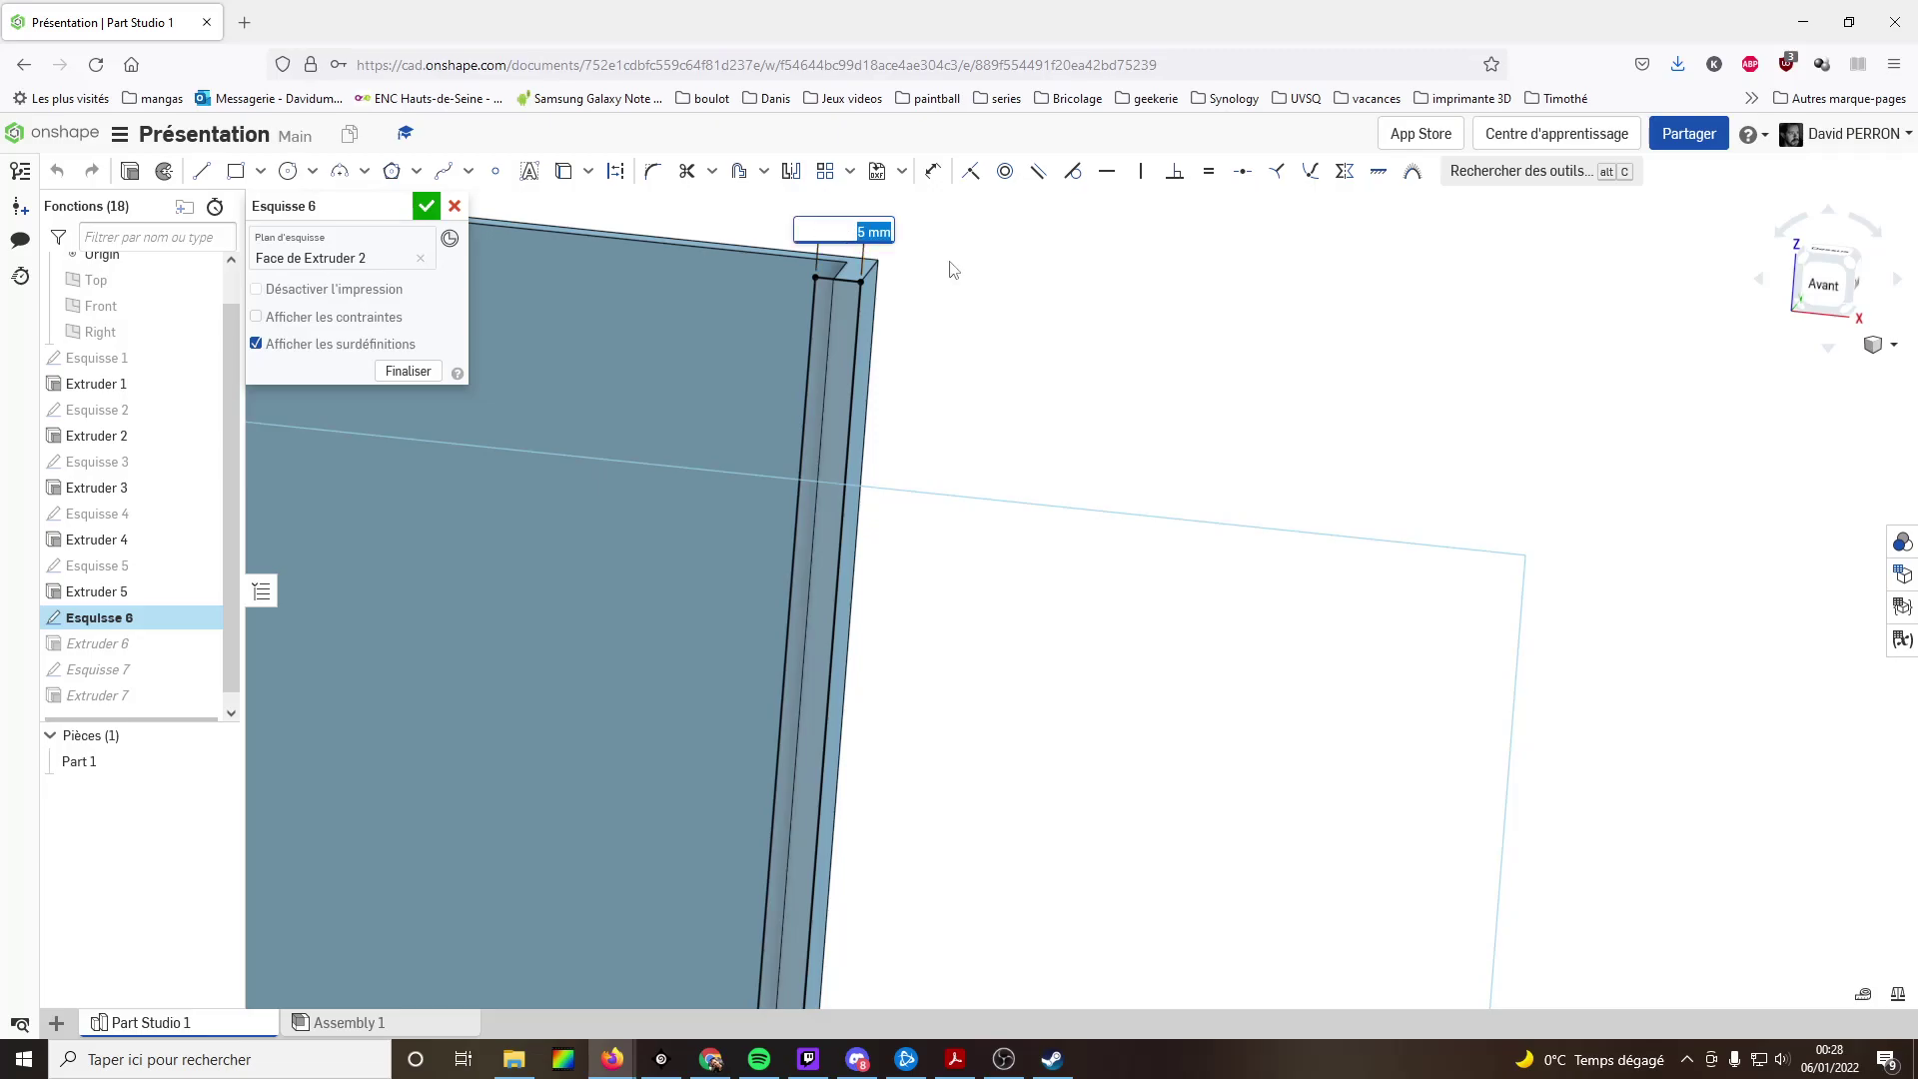
pyautogui.press('Return')
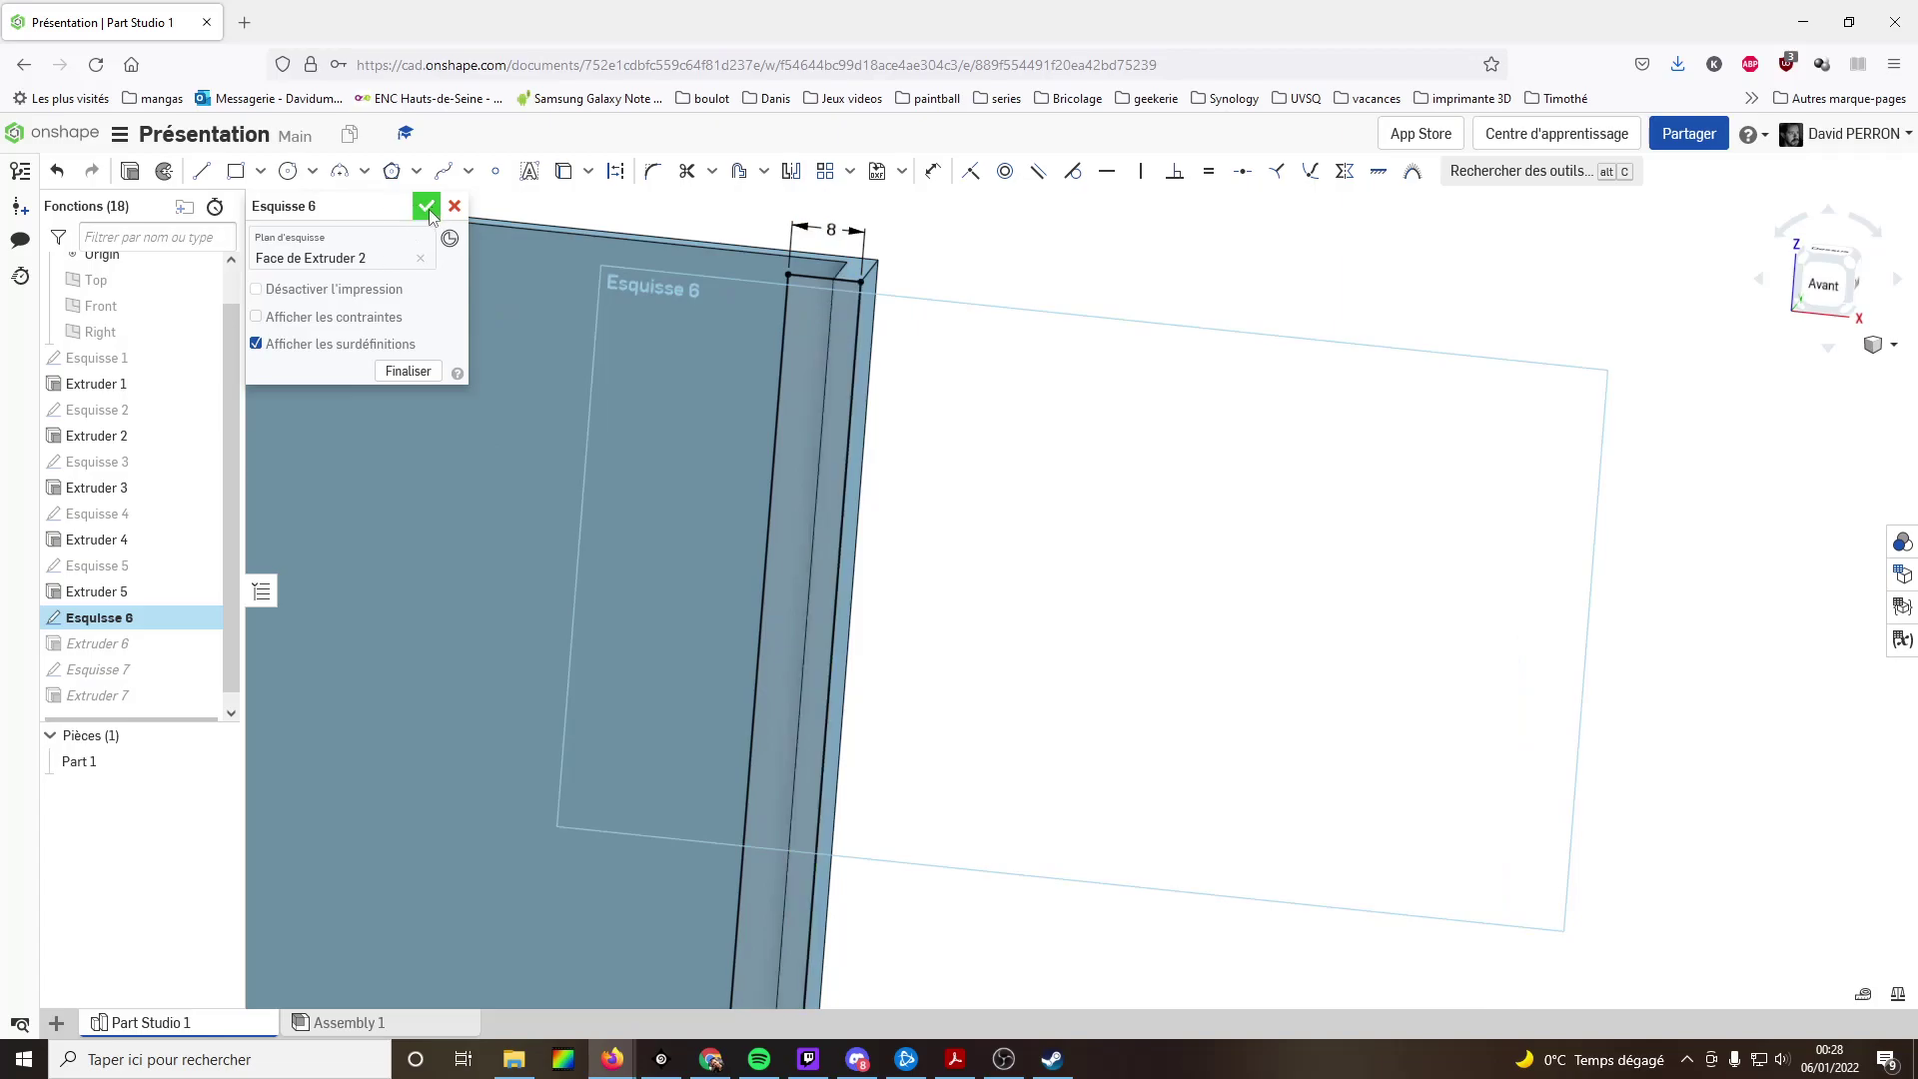
pyautogui.click(426, 207)
pyautogui.scroll(-5, 1021, 422)
pyautogui.moveTo(869, 450); pyautogui.dragTo(524, 385, button='right')
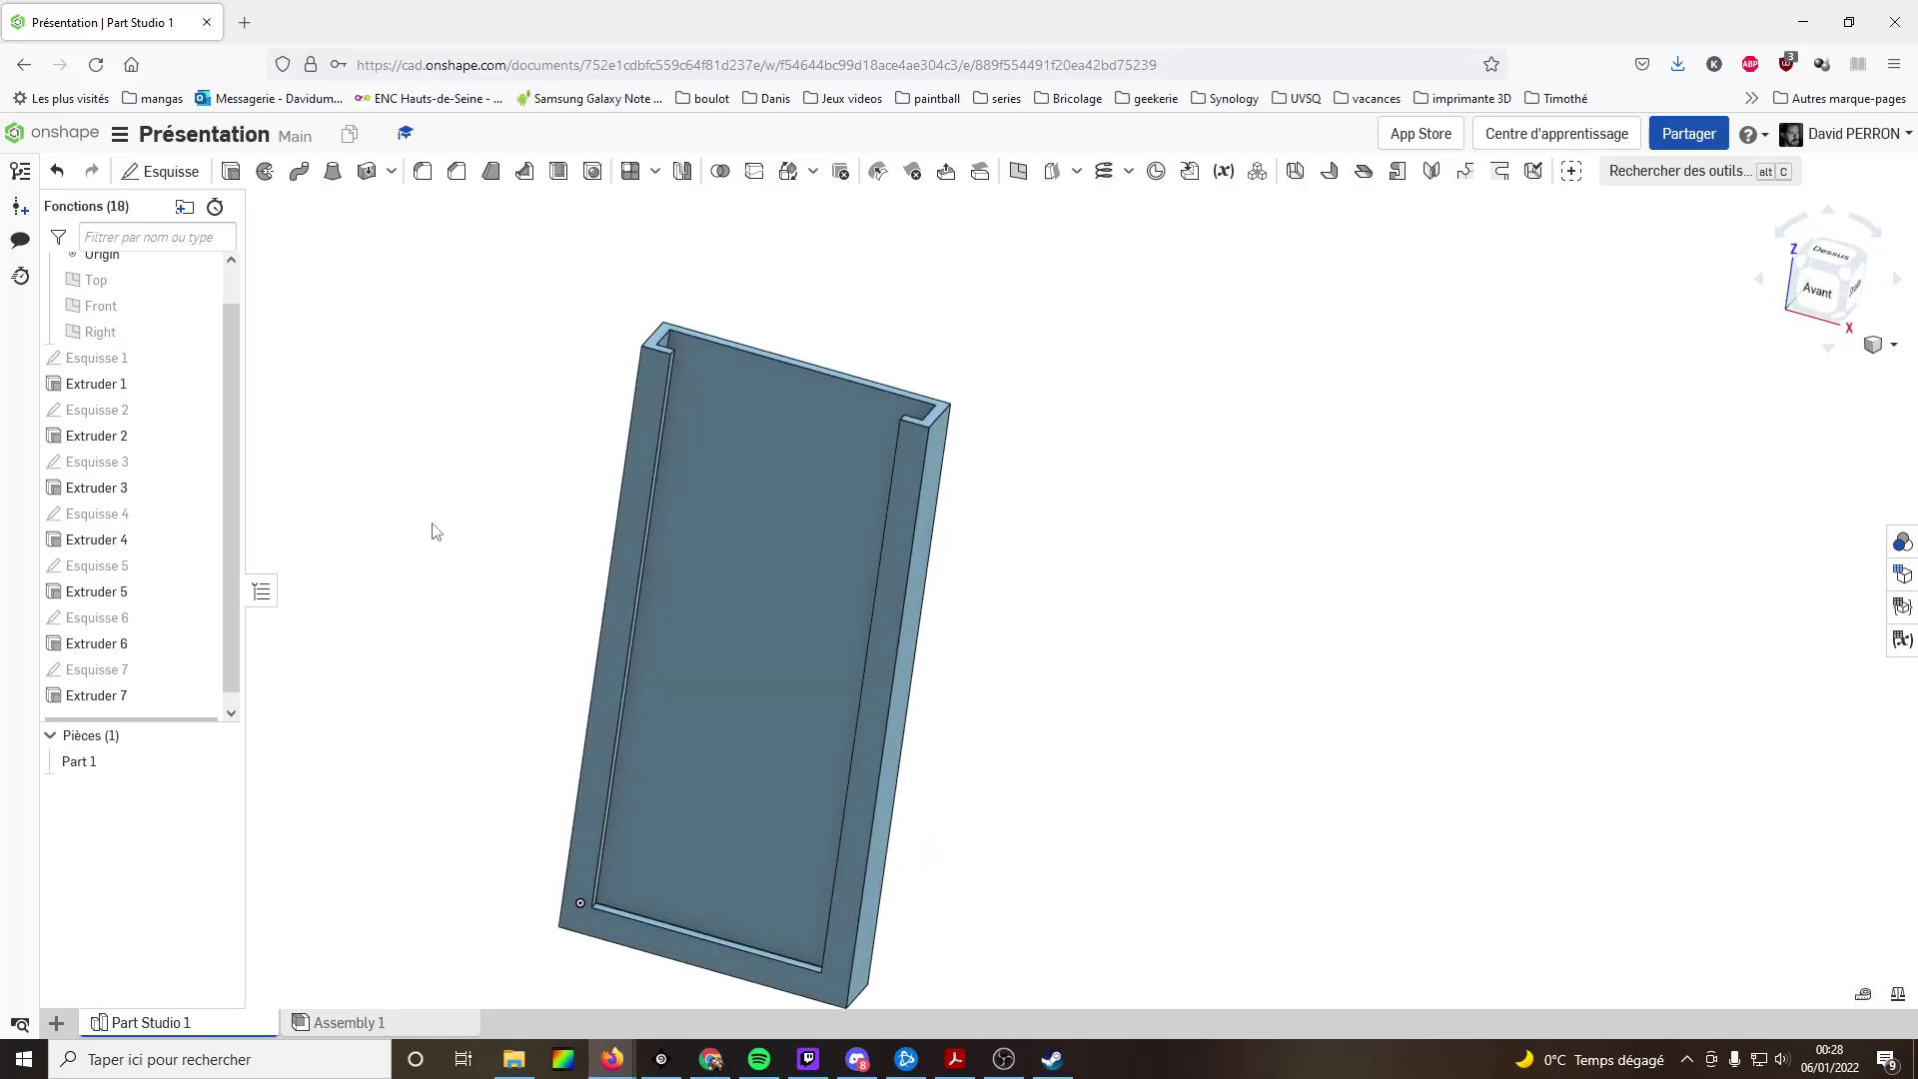